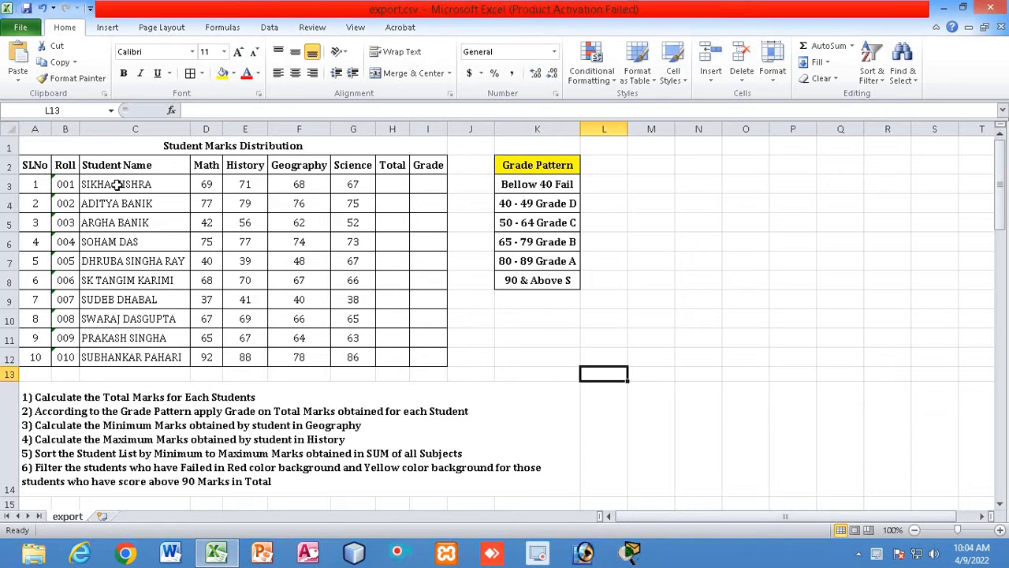
- Examine the student marks table column by column, from serial number, roll and name through the subjects to Total and Grade
left_click_drag(117, 184, 116, 347)
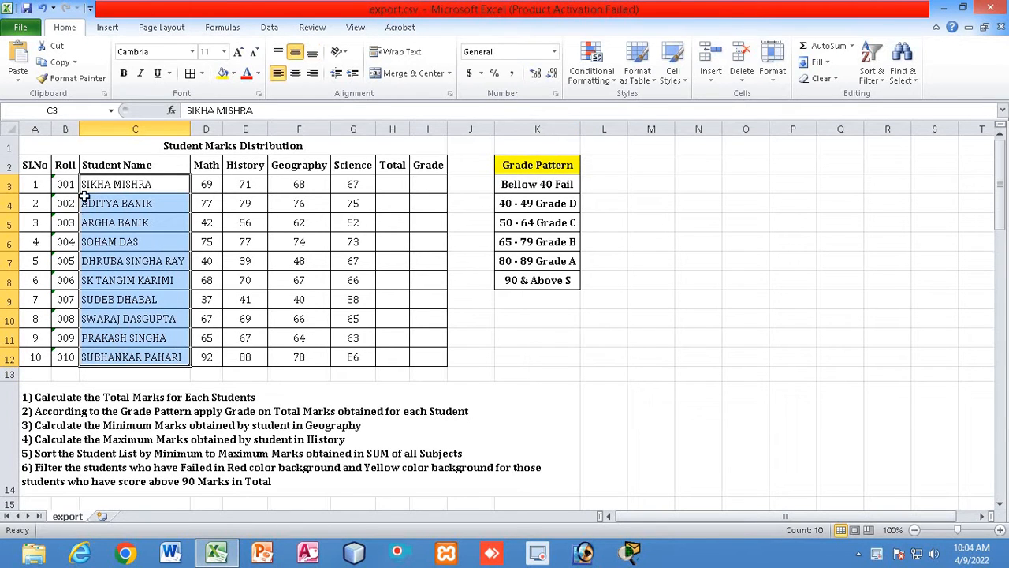
left_click_drag(66, 187, 66, 355)
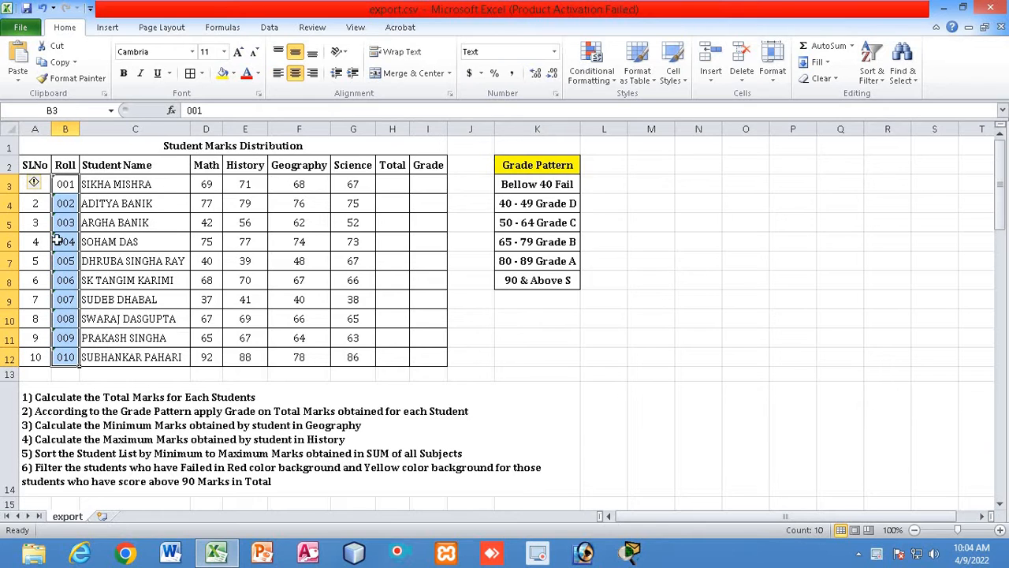
left_click(35, 128)
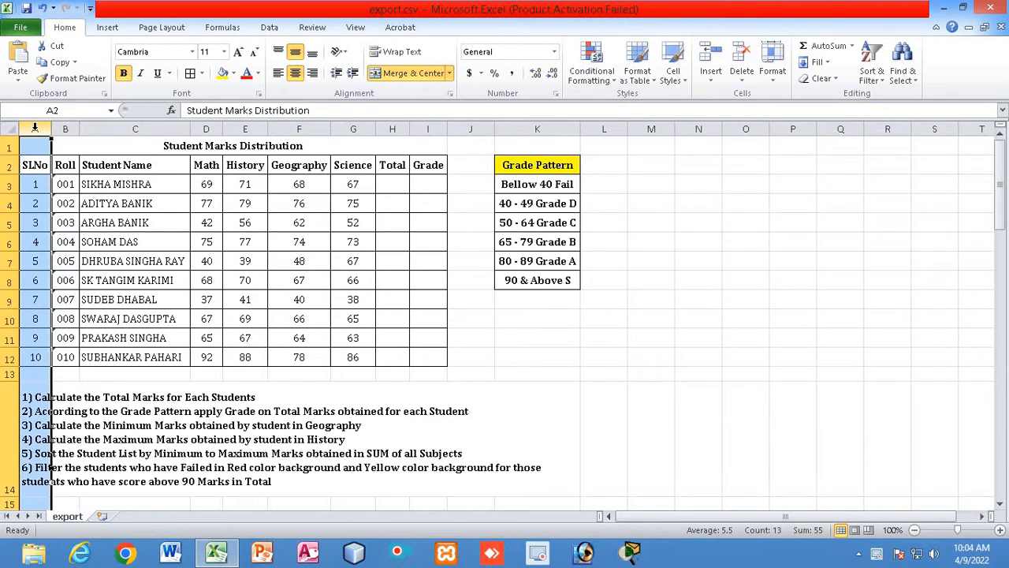
left_click(207, 128)
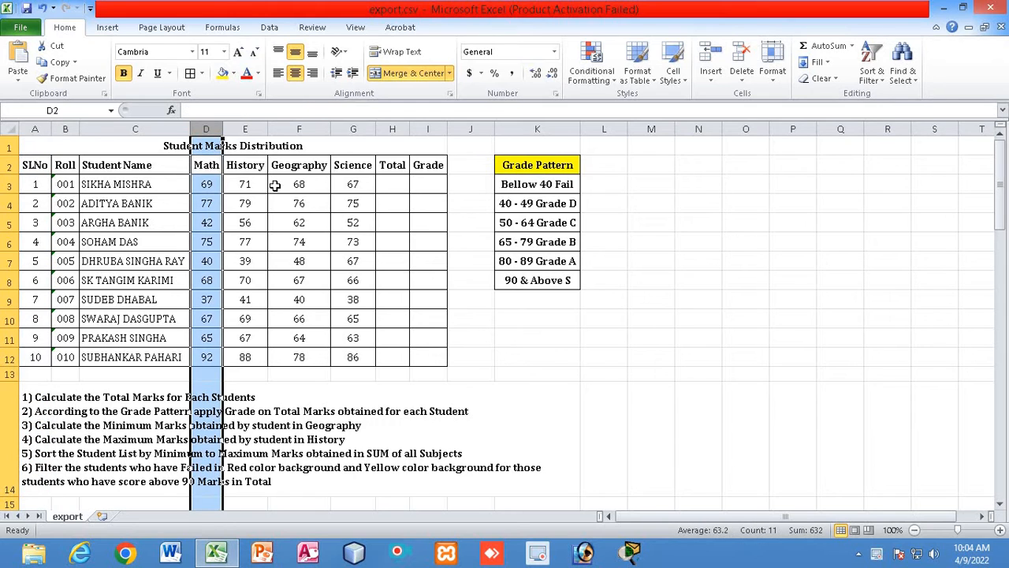
left_click(251, 129)
left_click(301, 128)
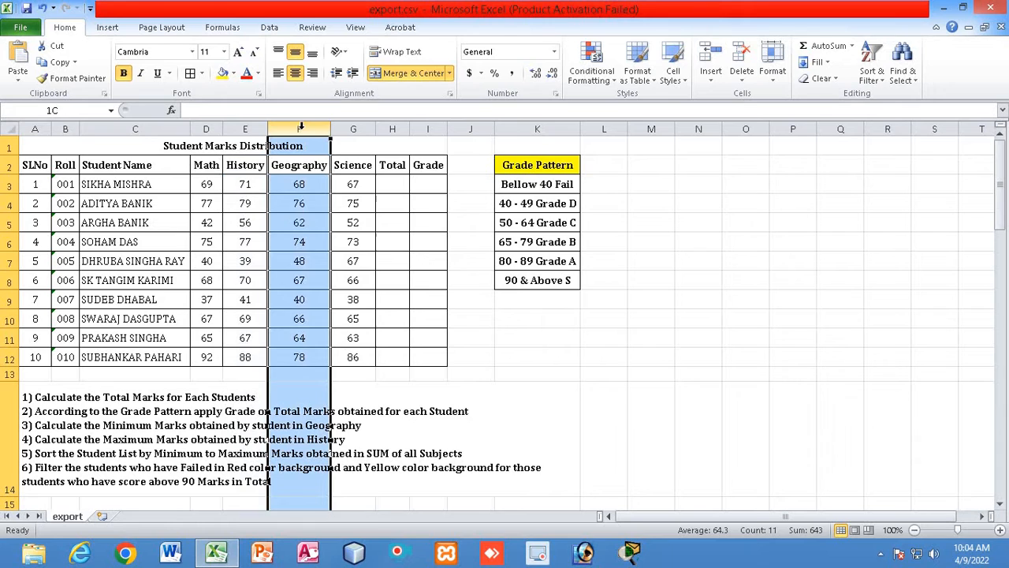
left_click(347, 129)
left_click(391, 129)
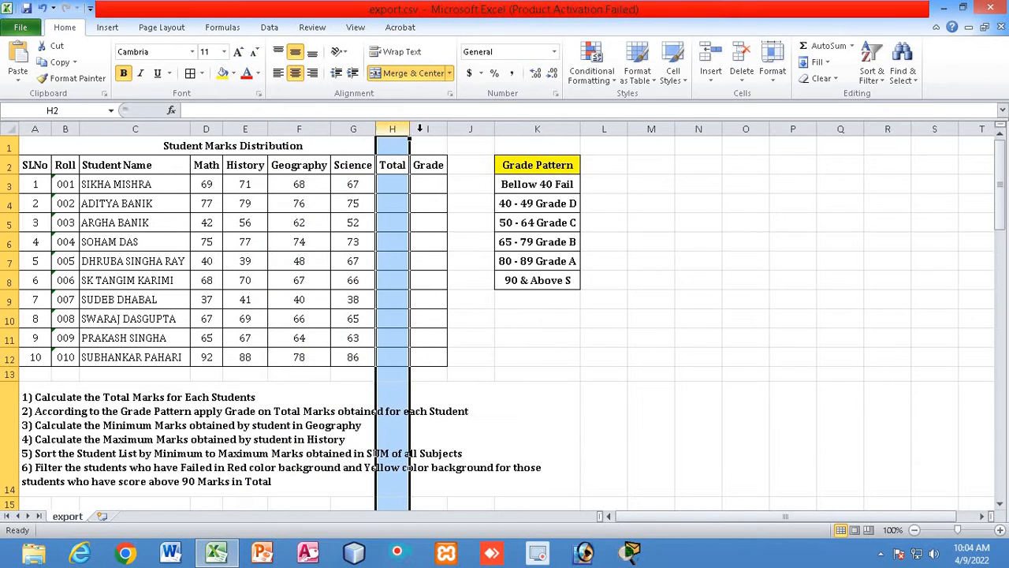
left_click(428, 128)
left_click(391, 128)
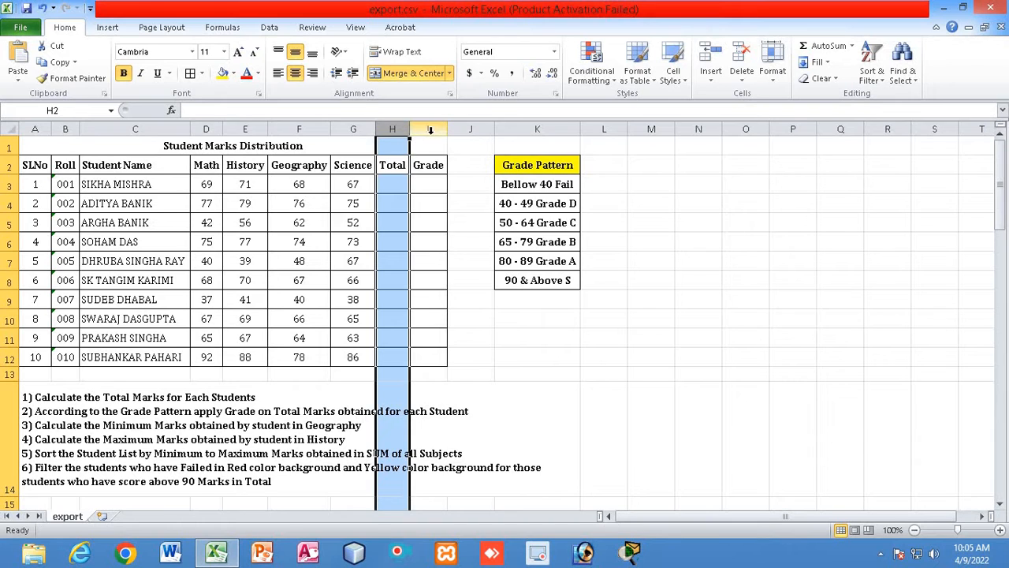
left_click(430, 128)
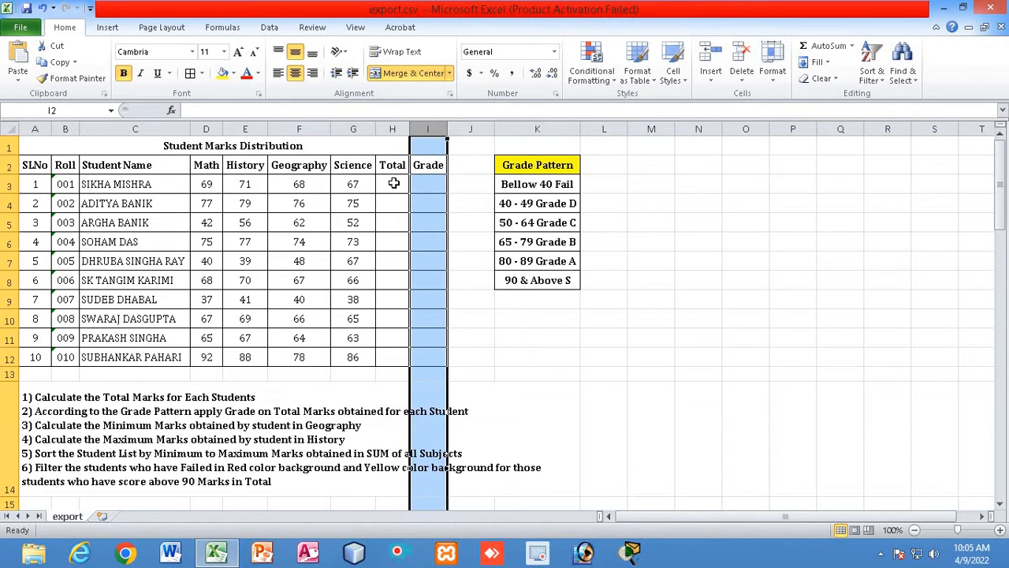
left_click_drag(393, 184, 426, 359)
left_click(640, 228)
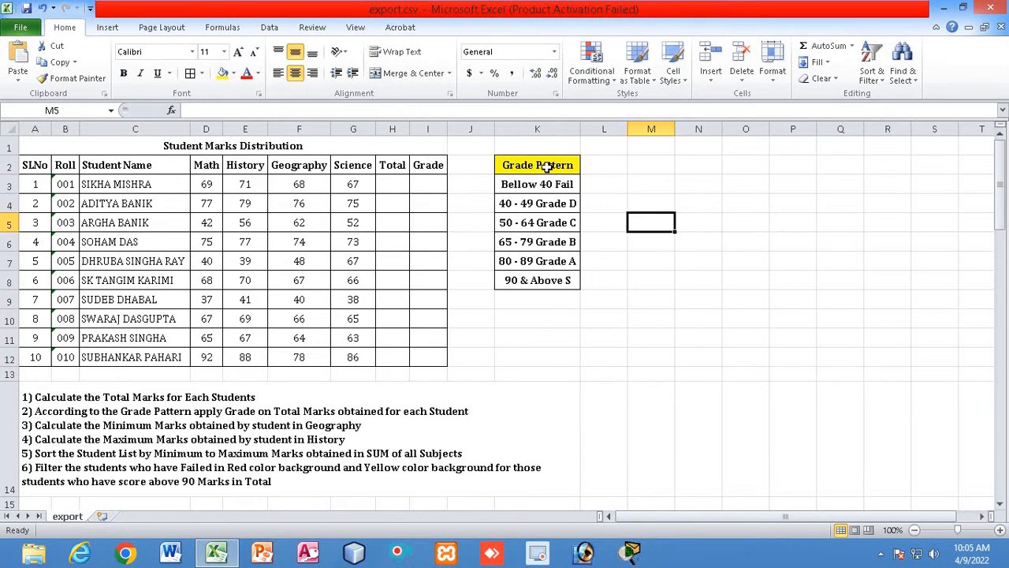
- Examine the Grade Pattern list in K2:K8 and the mark range assigned to each grade
left_click_drag(547, 165, 540, 281)
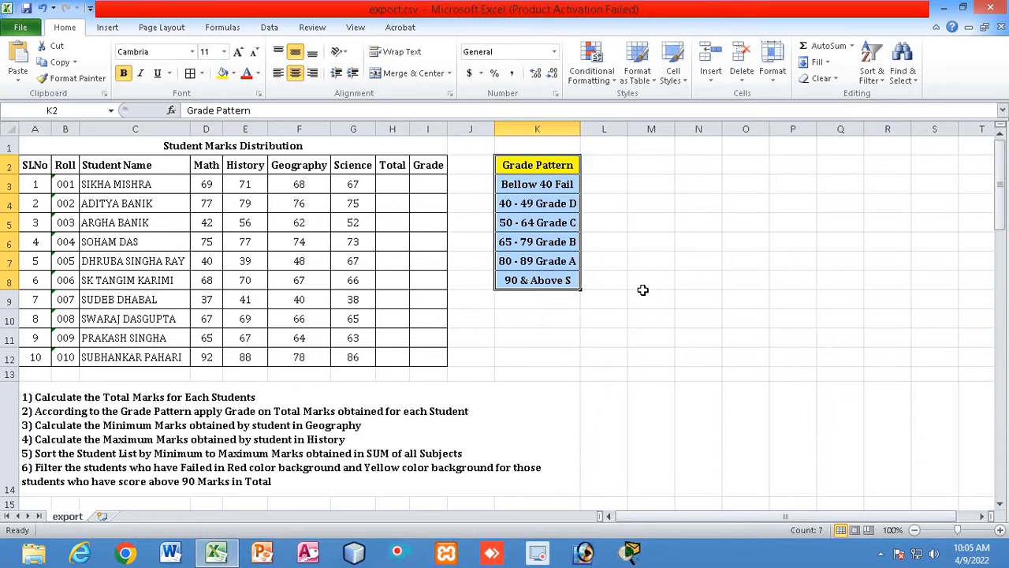
left_click(642, 291)
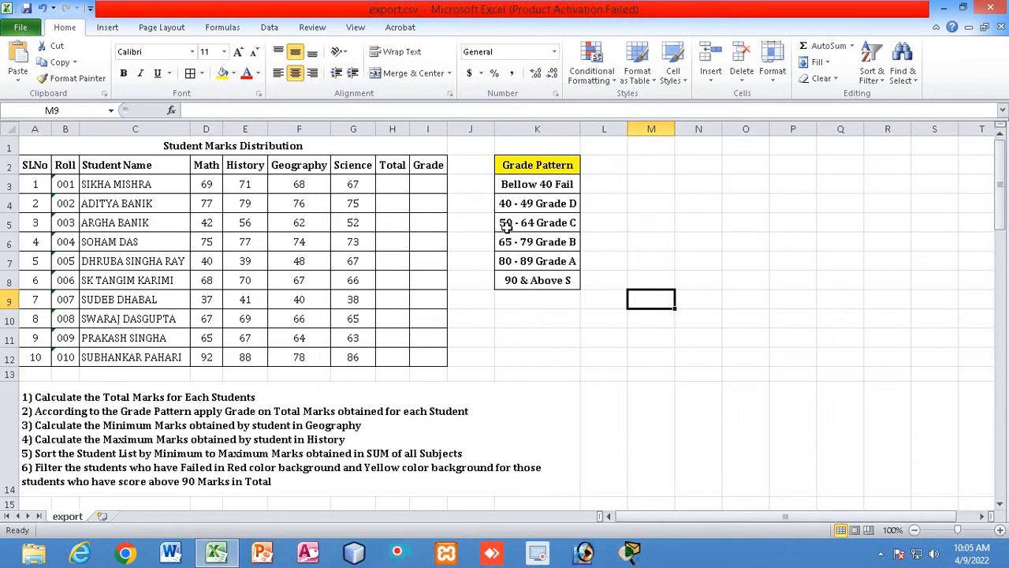
left_click(559, 224)
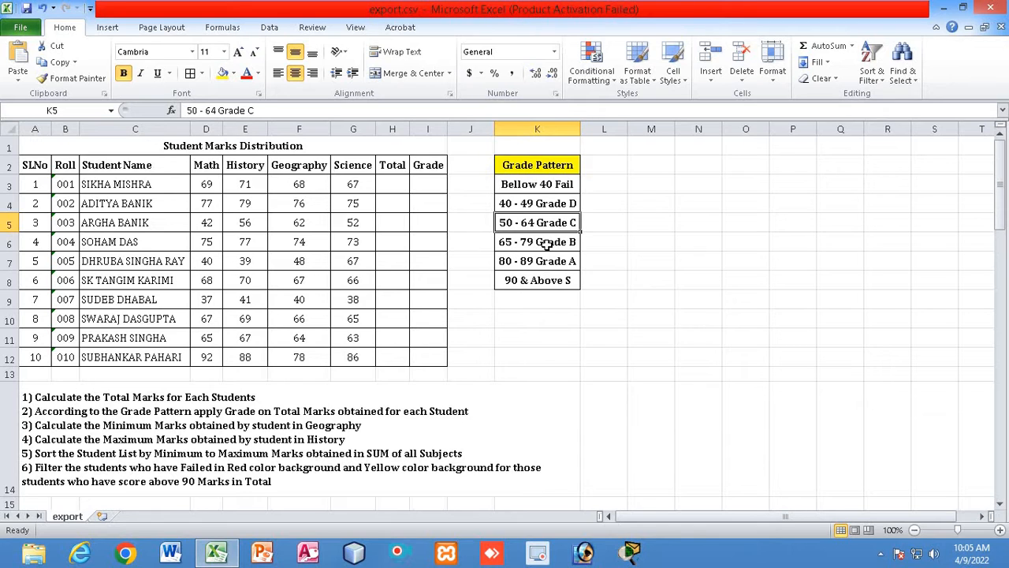
left_click(557, 243)
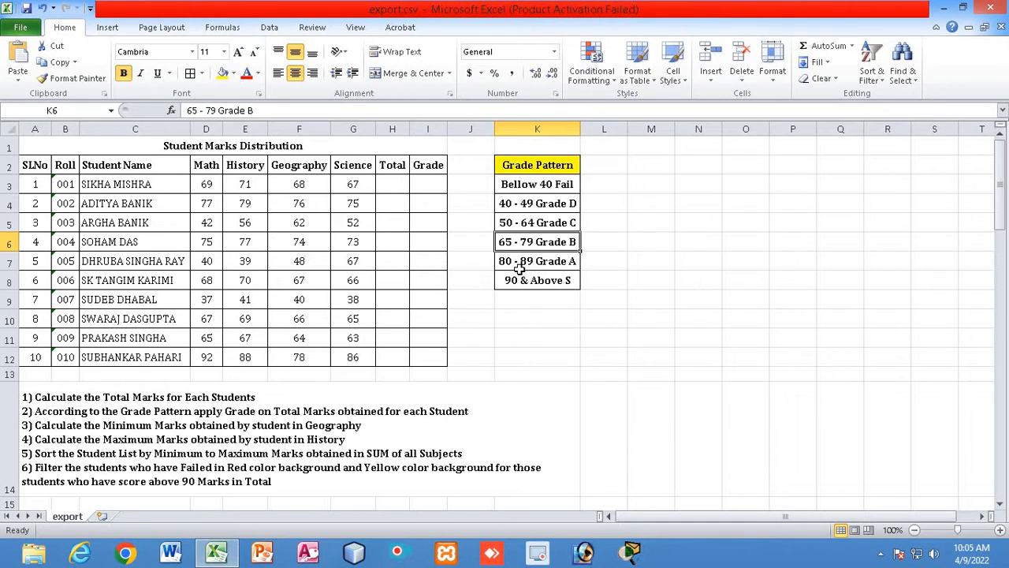
left_click(536, 264)
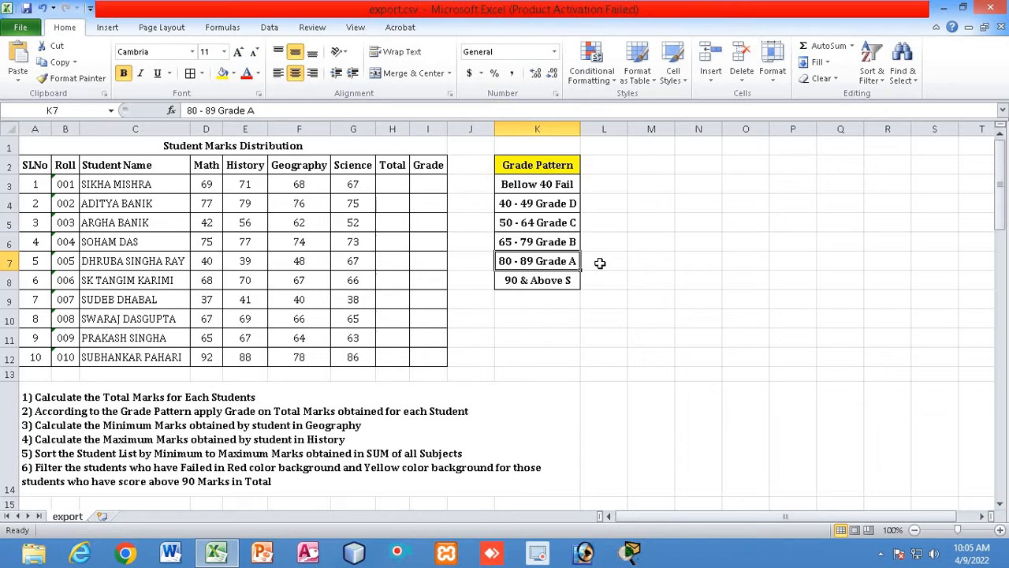
left_click(552, 284)
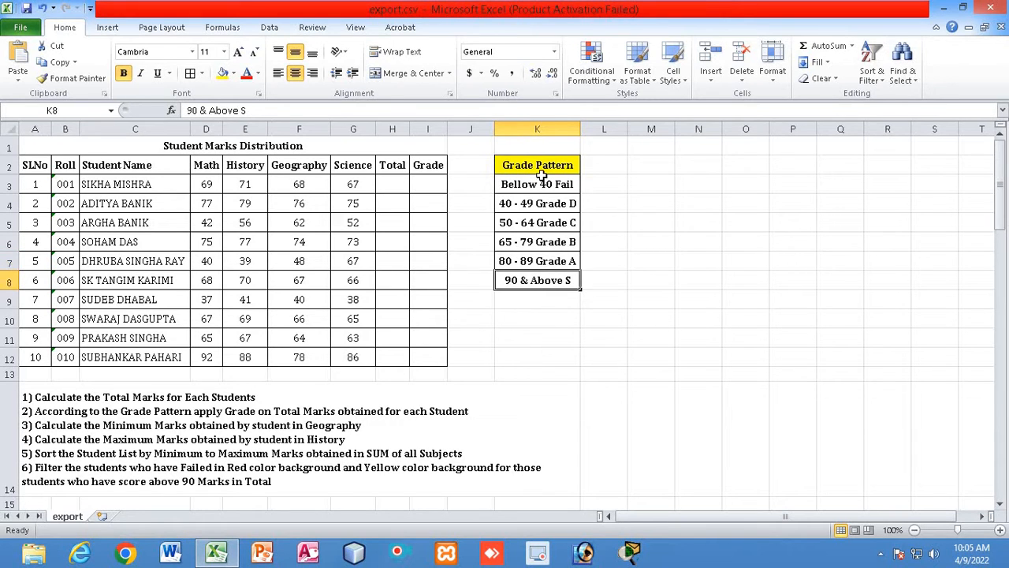
left_click_drag(538, 166, 536, 277)
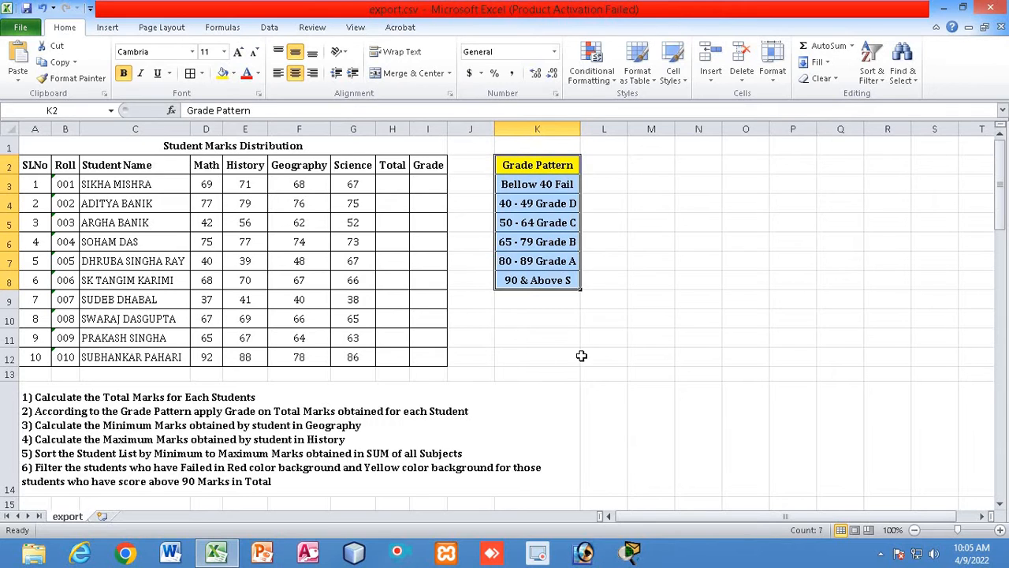
left_click(585, 355)
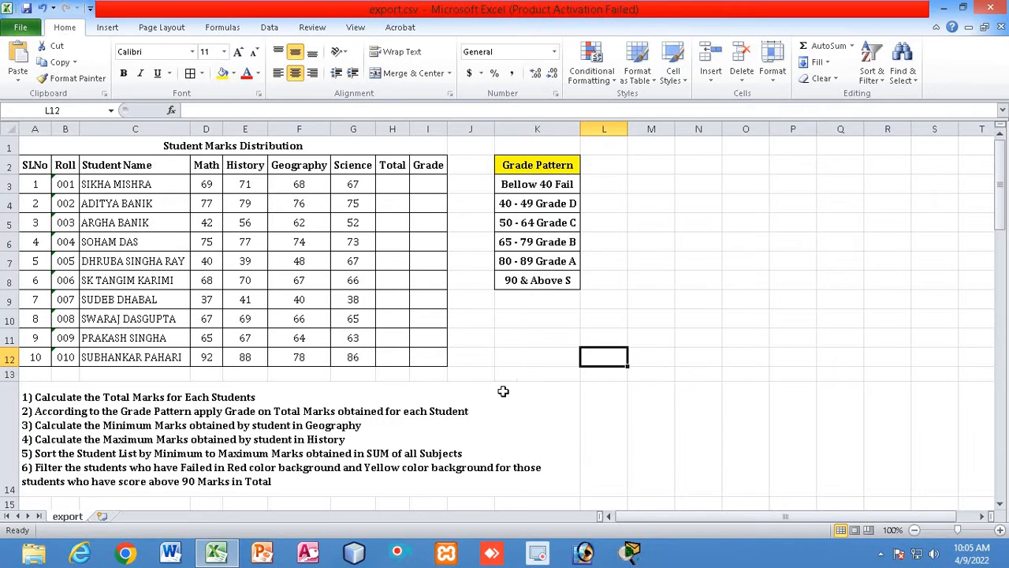
- Review the task list below the table and the first student's four subject marks in row 3
left_click(183, 395)
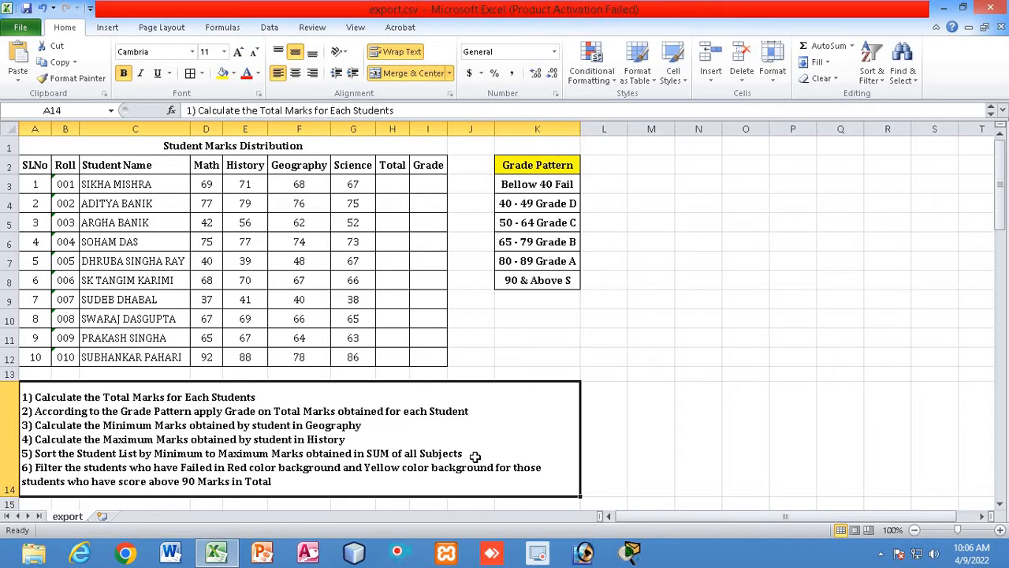
left_click(13, 186)
left_click(377, 309)
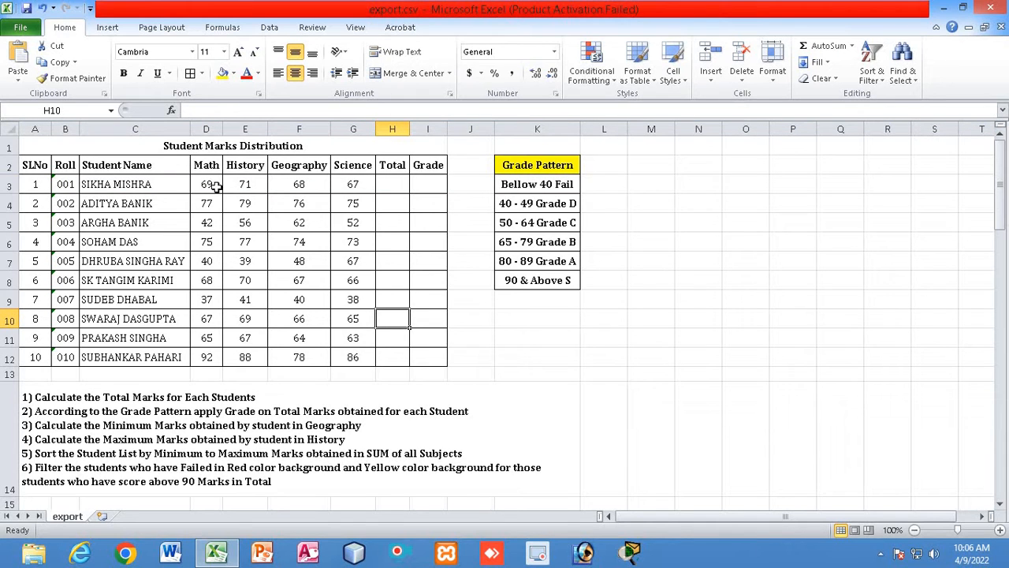
left_click_drag(201, 186, 356, 186)
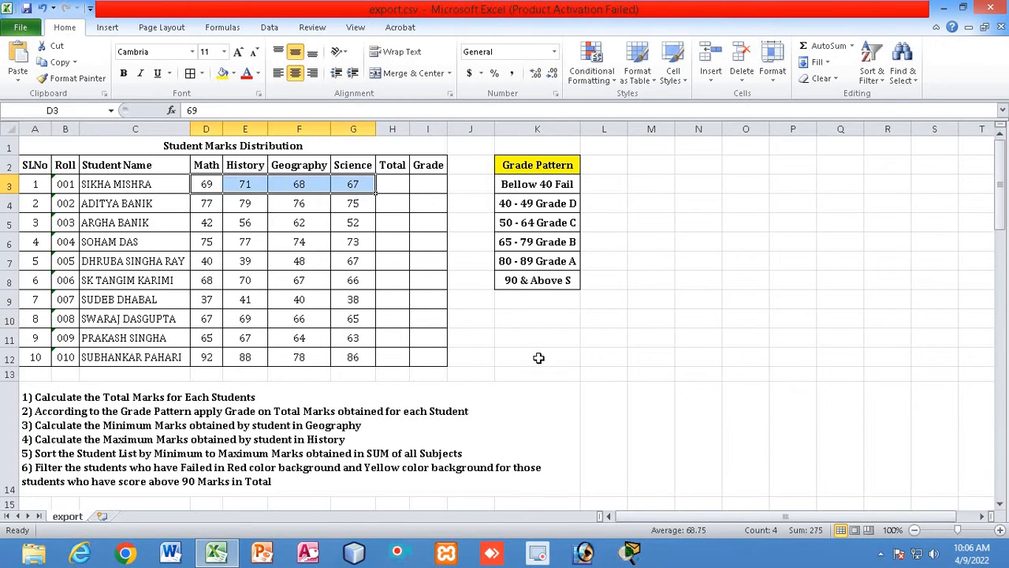
left_click(584, 360)
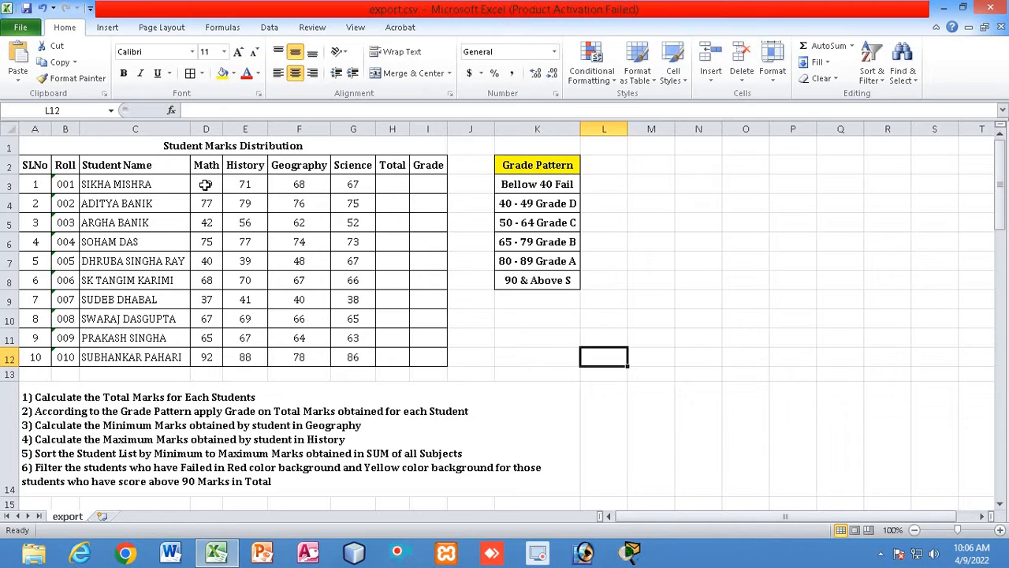
- Sum the first student's marks in D3:G3 into Total cell H3 with AutoSum and check the resulting formula
left_click_drag(205, 184, 389, 186)
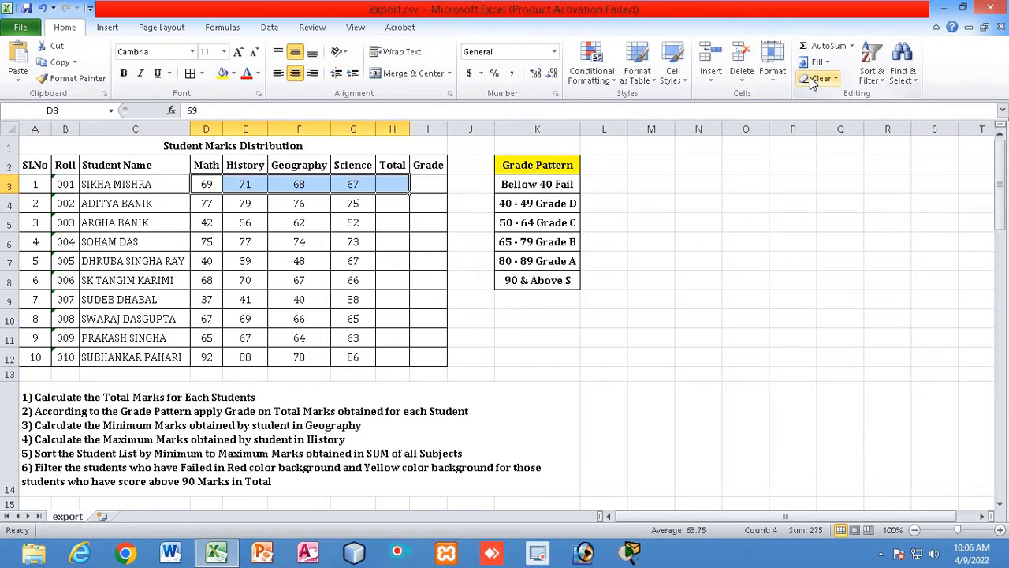
left_click(853, 47)
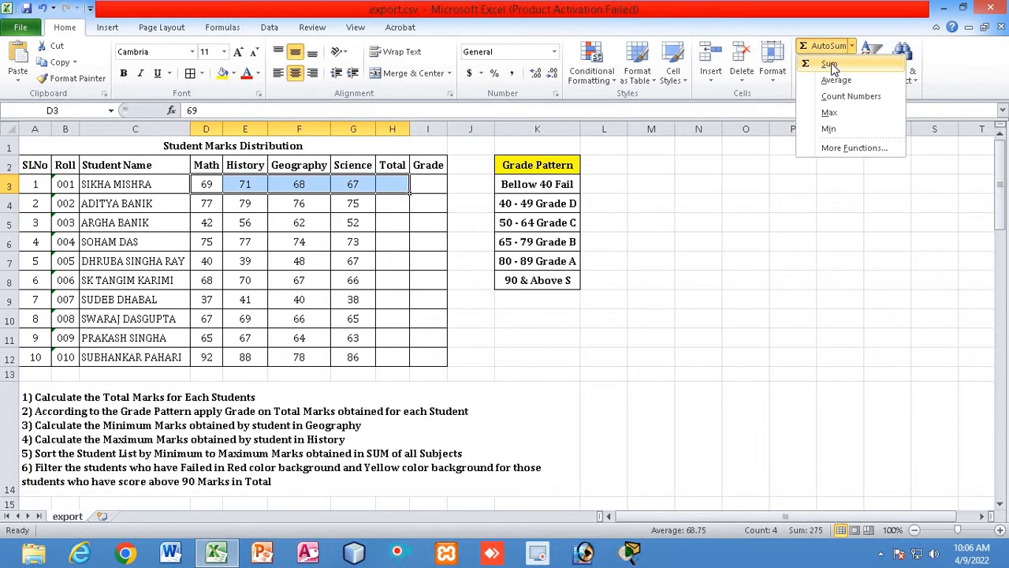
left_click(830, 65)
left_click(736, 397)
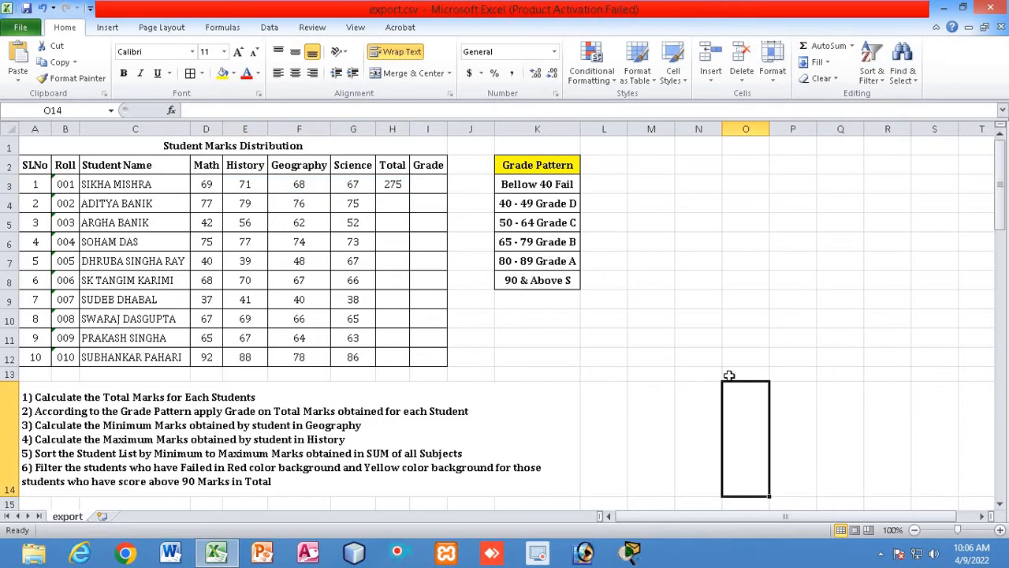
left_click(394, 188)
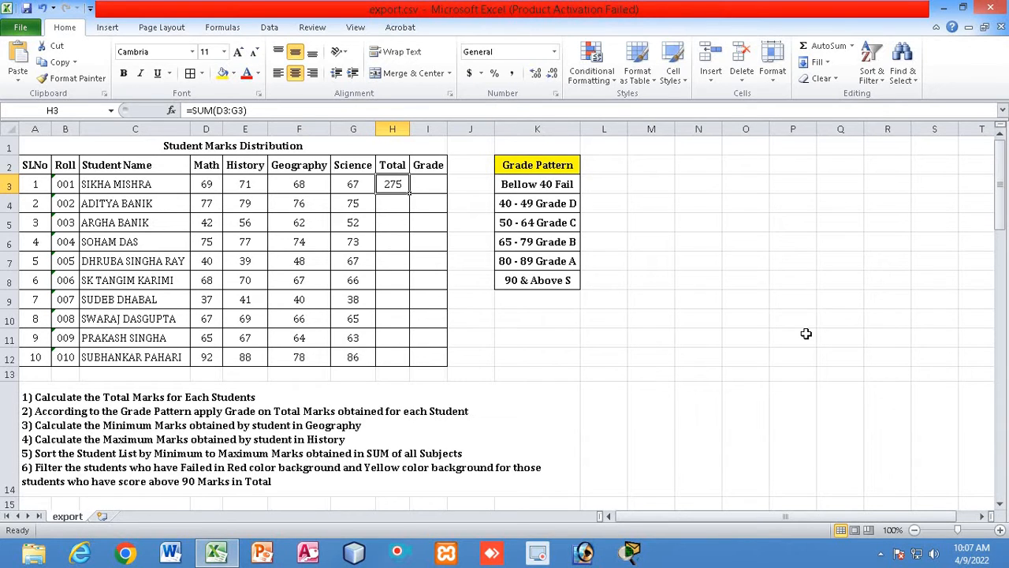
left_click(756, 357)
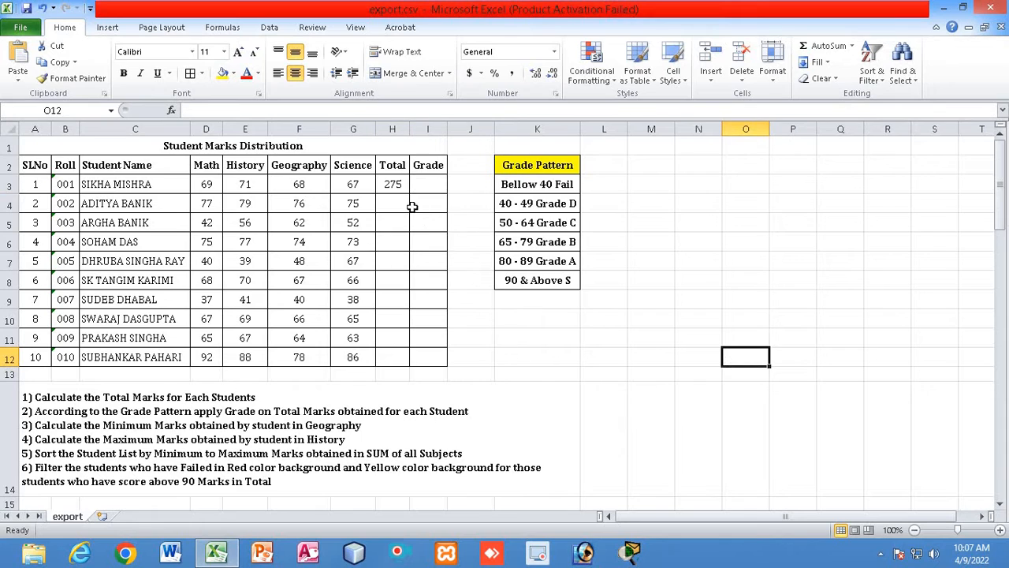
- Clear the AutoSum formula from the first student's Total cell H3
left_click(394, 189)
key("Delete")
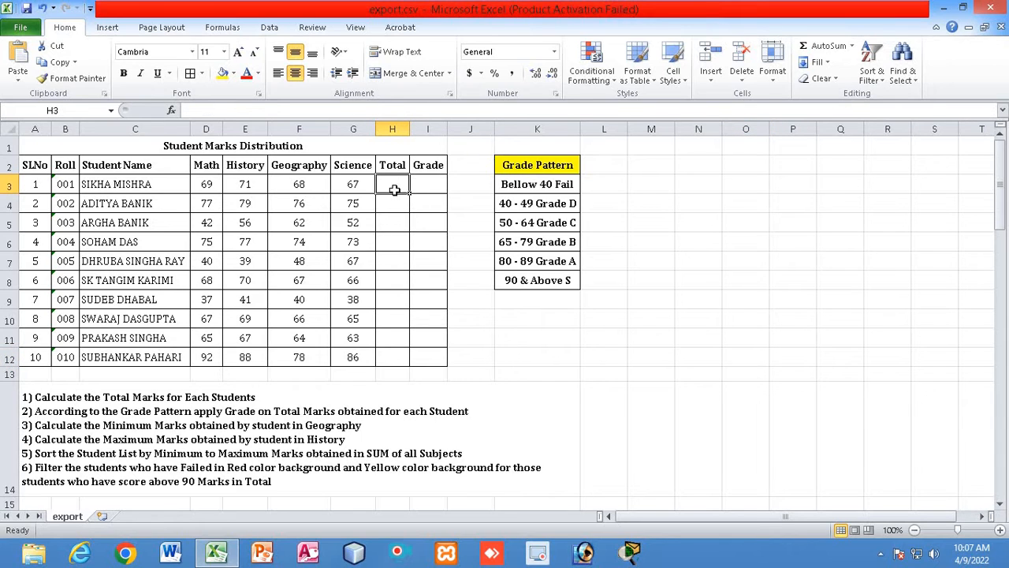
left_click(653, 338)
- Enter the formula =D3+E3+F3+G3 in the first student's Total cell H3 to add the four subject marks
left_click(397, 185)
type("=")
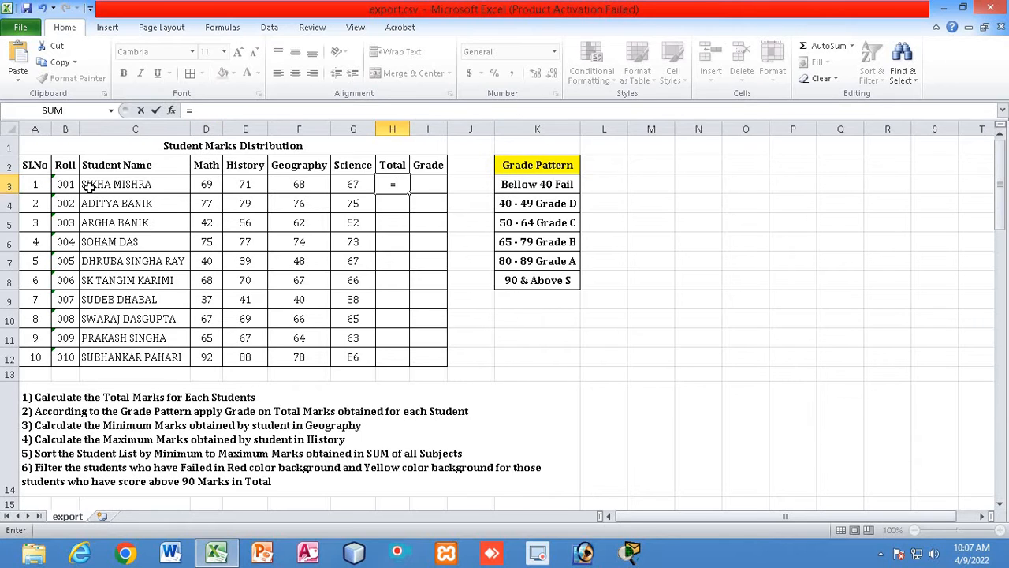
left_click(205, 185)
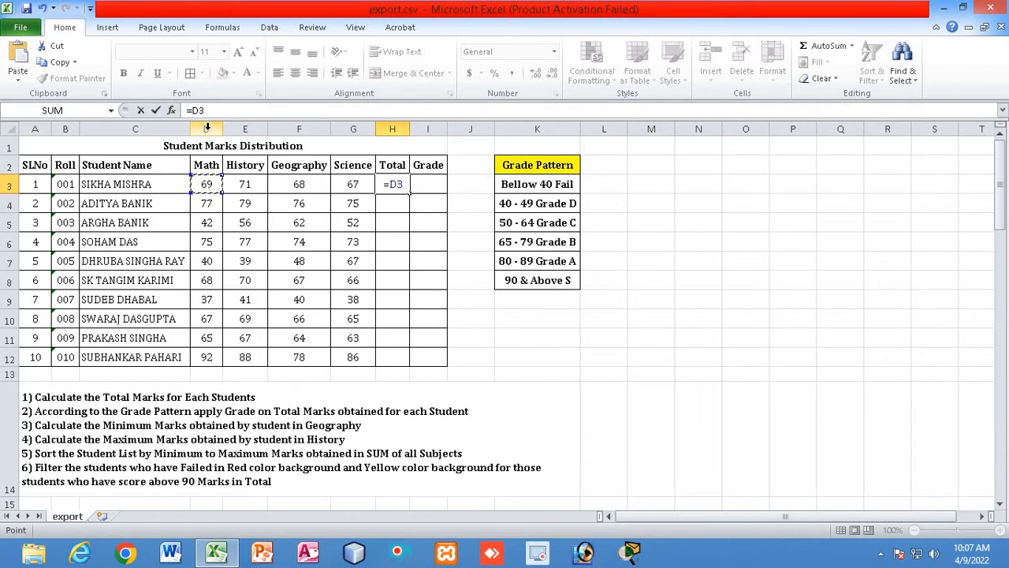
type("+")
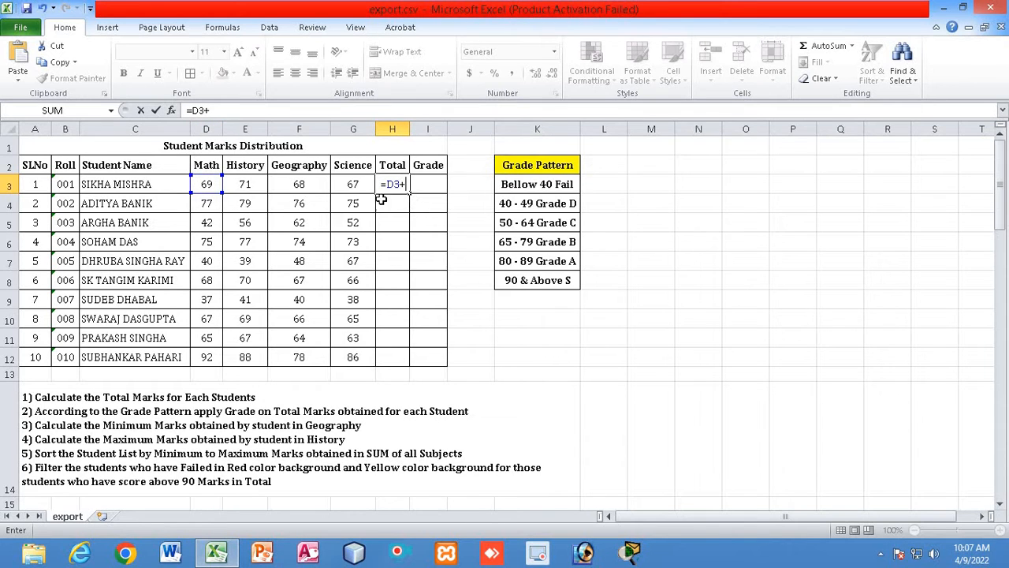
left_click(247, 186)
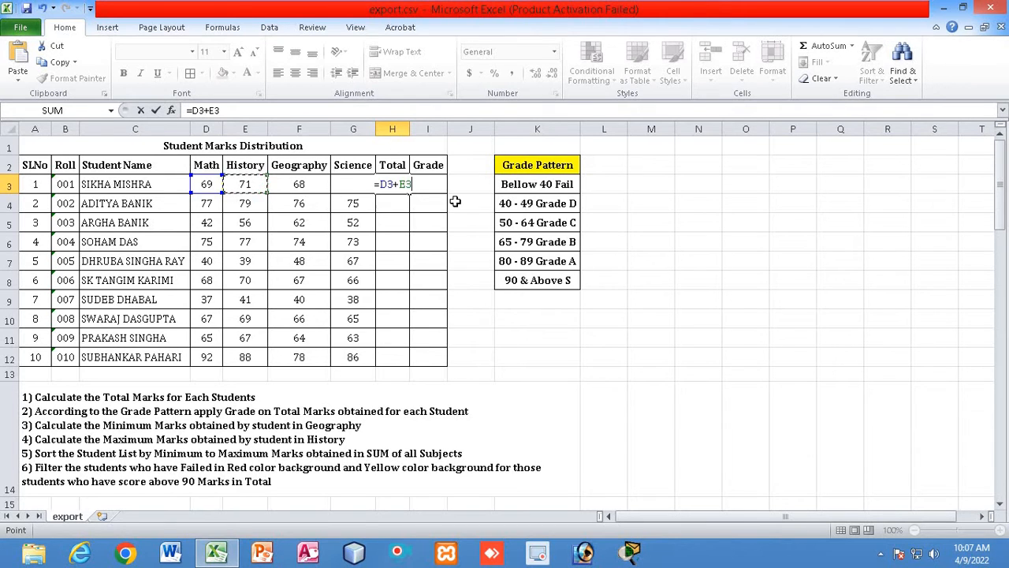
type("+")
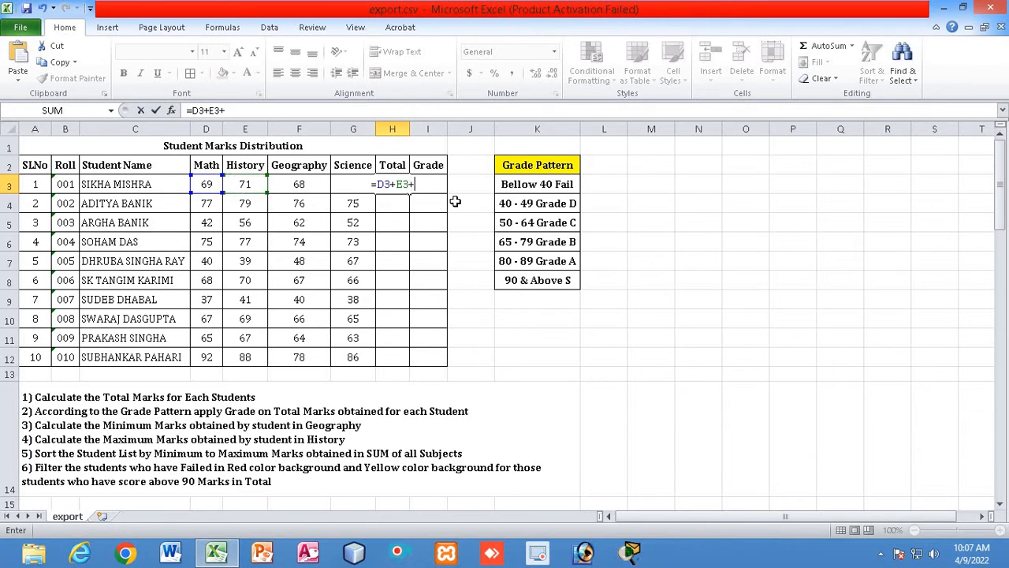
left_click(296, 184)
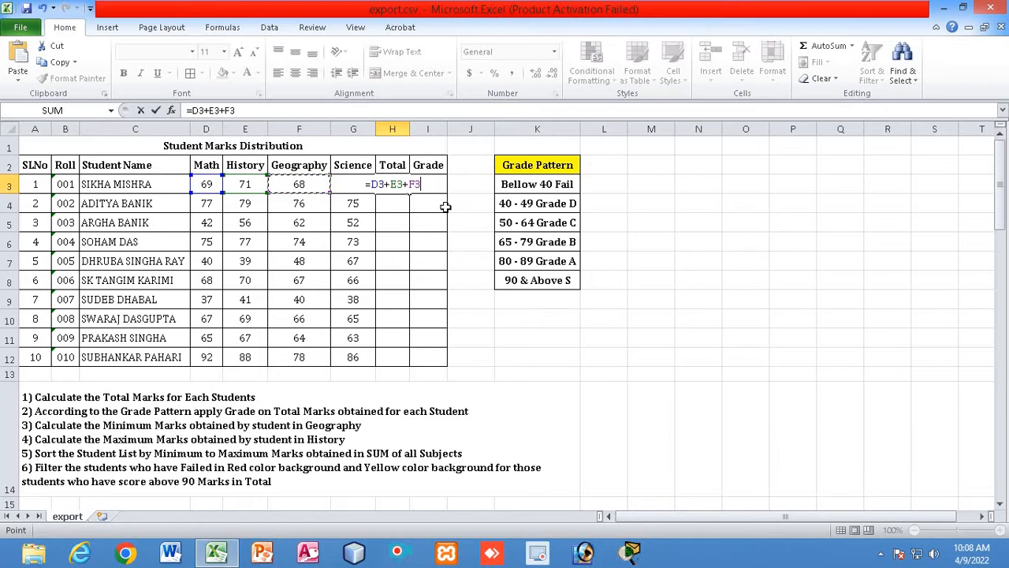
type("+")
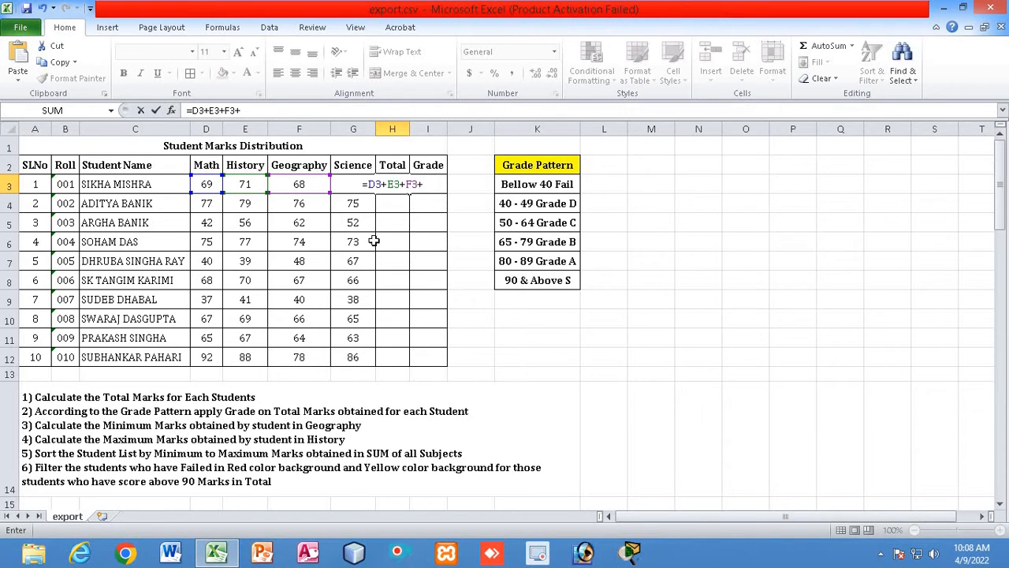
left_click(348, 187)
type("G")
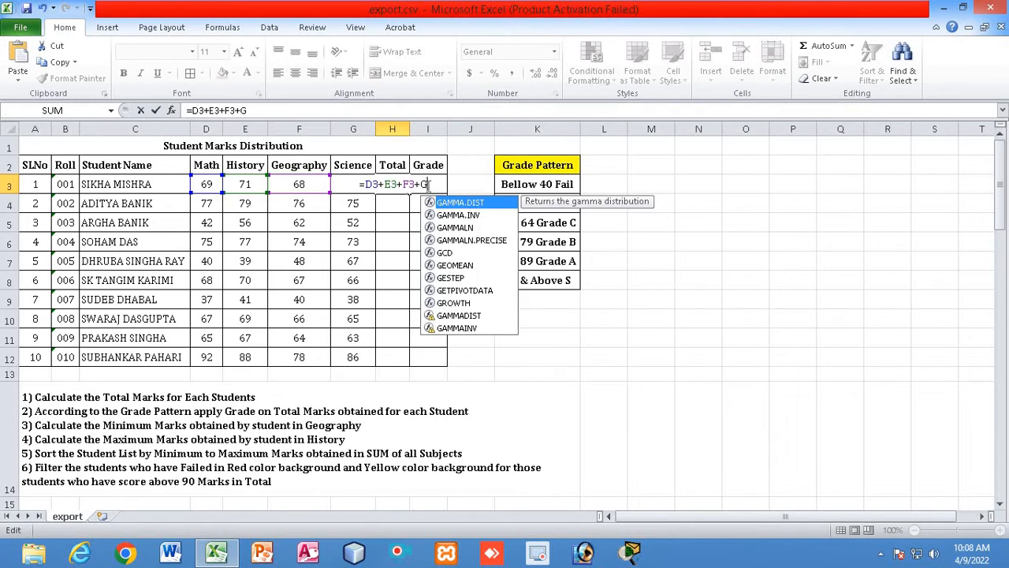
type("3")
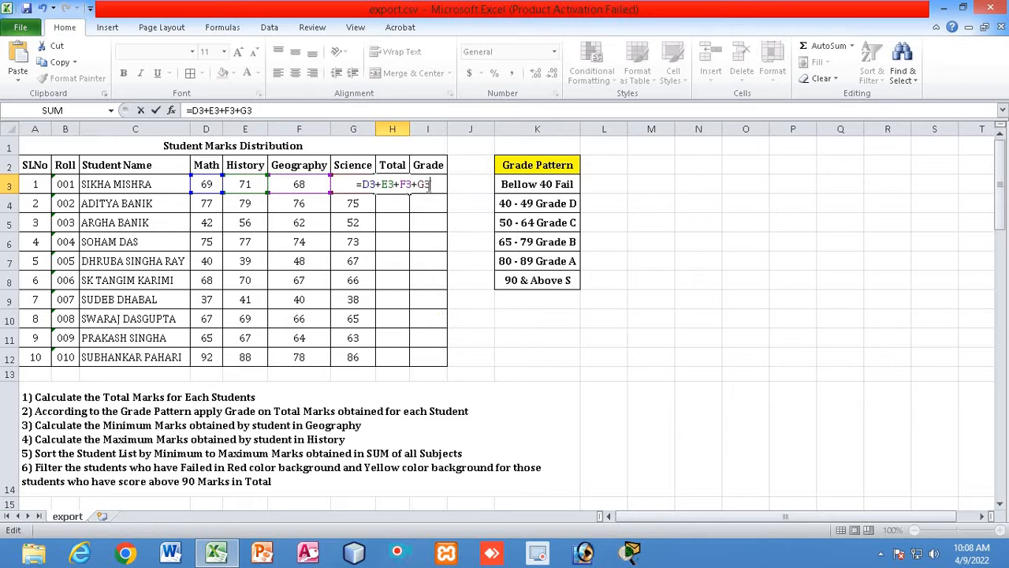
key("Return")
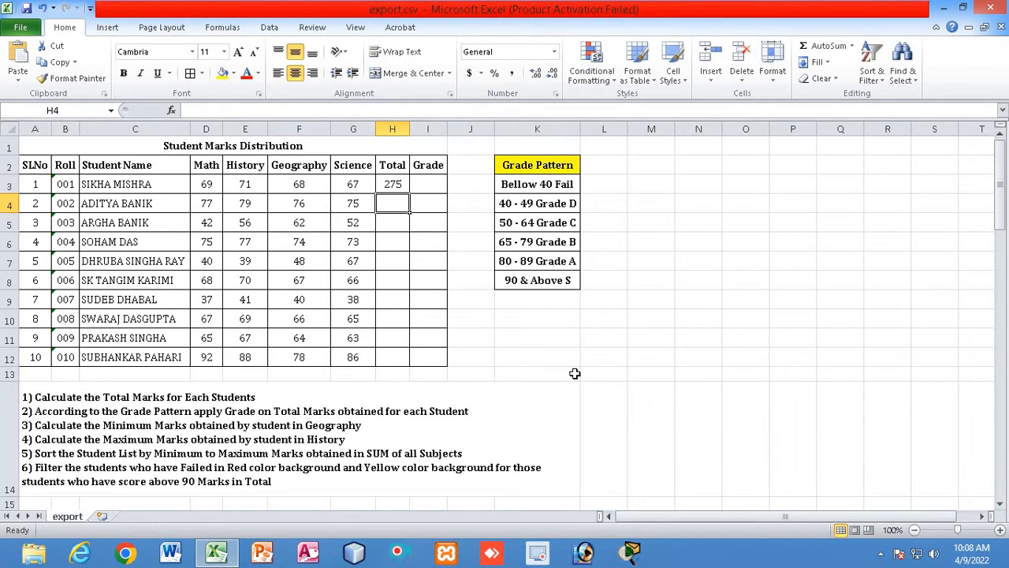
- Check the first student's Total formula and copy it from H3 down through H12 for the remaining students
left_click(576, 373)
left_click(394, 186)
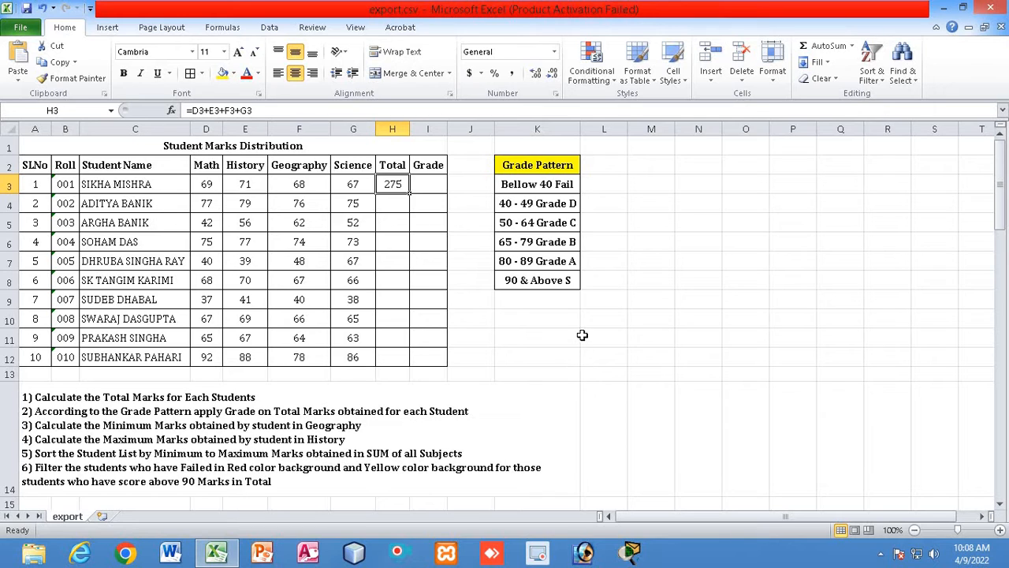
left_click(600, 318)
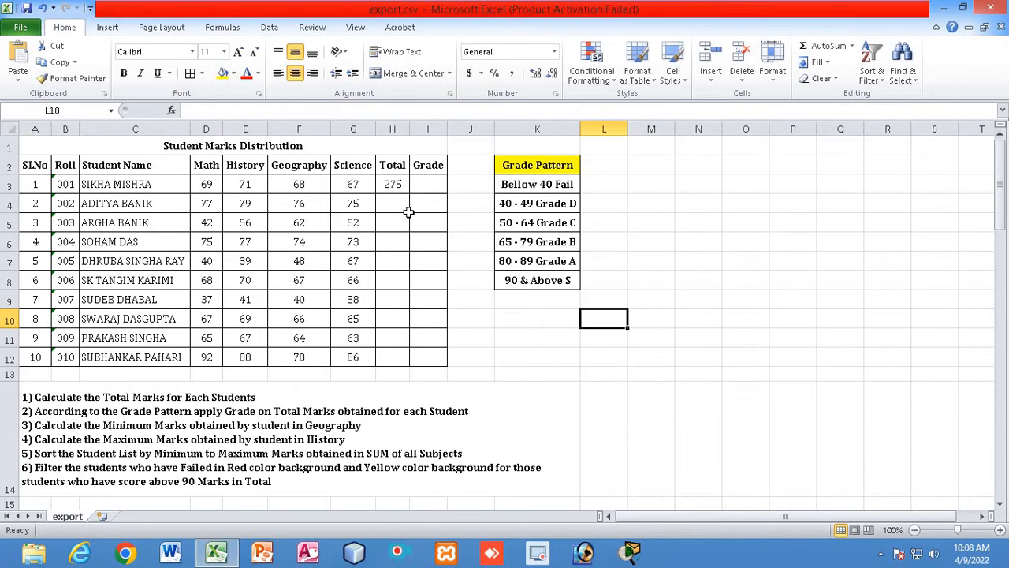
left_click(394, 187)
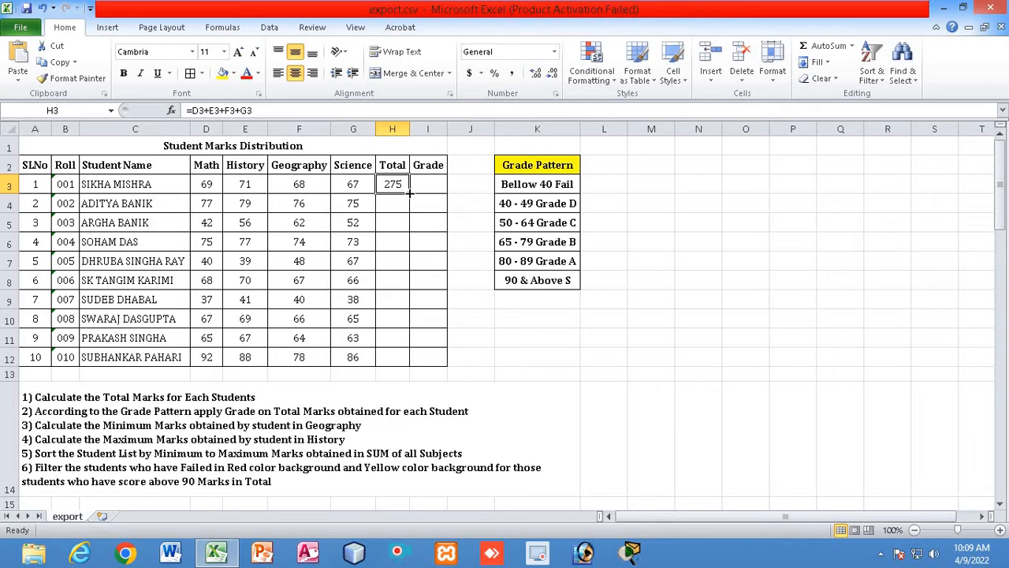
left_click_drag(409, 193, 386, 362)
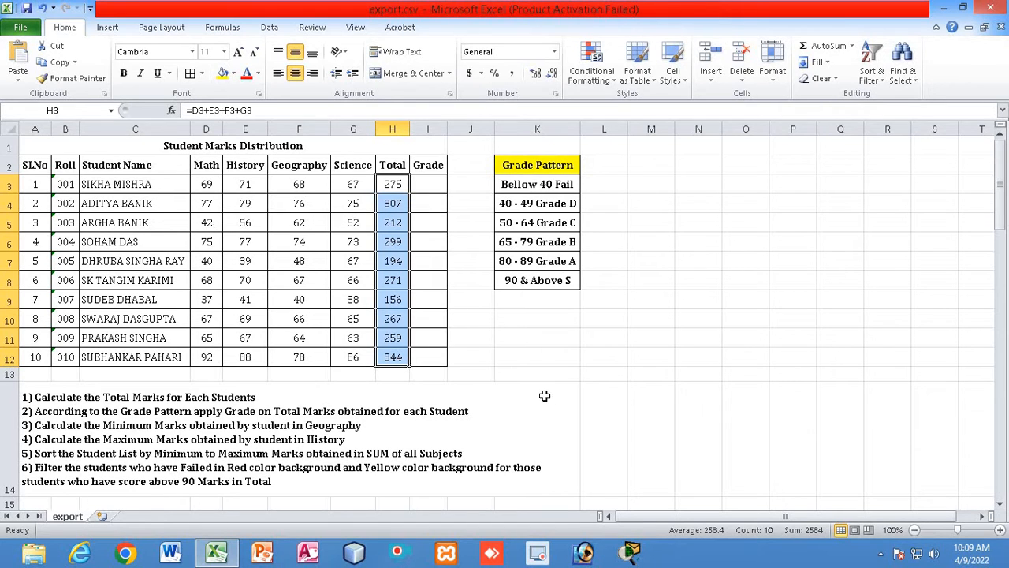
left_click(515, 360)
left_click(394, 186)
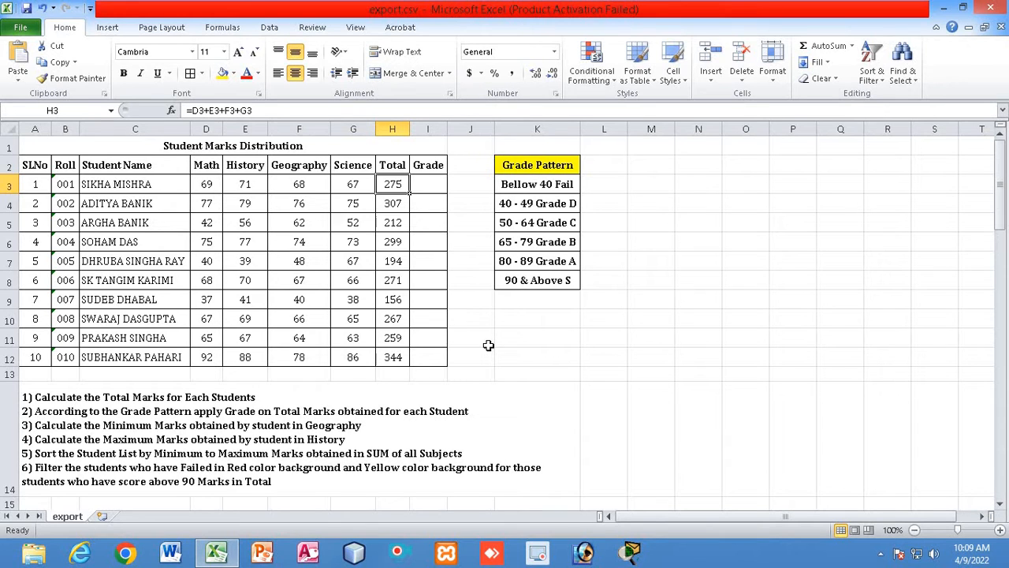
- Review the task list and insert a blank column between the Total and Grade columns
left_click(77, 399)
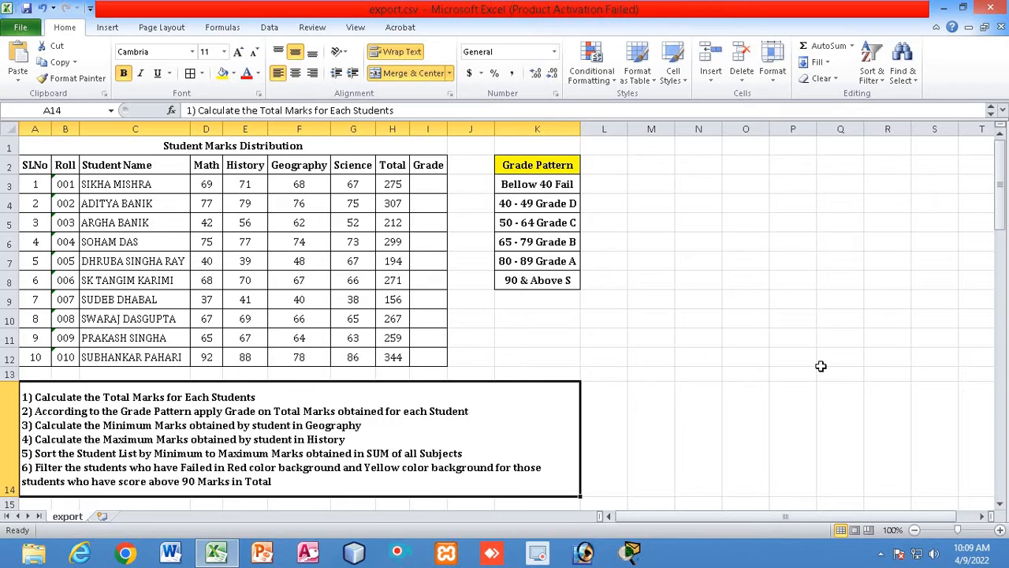
left_click(709, 364)
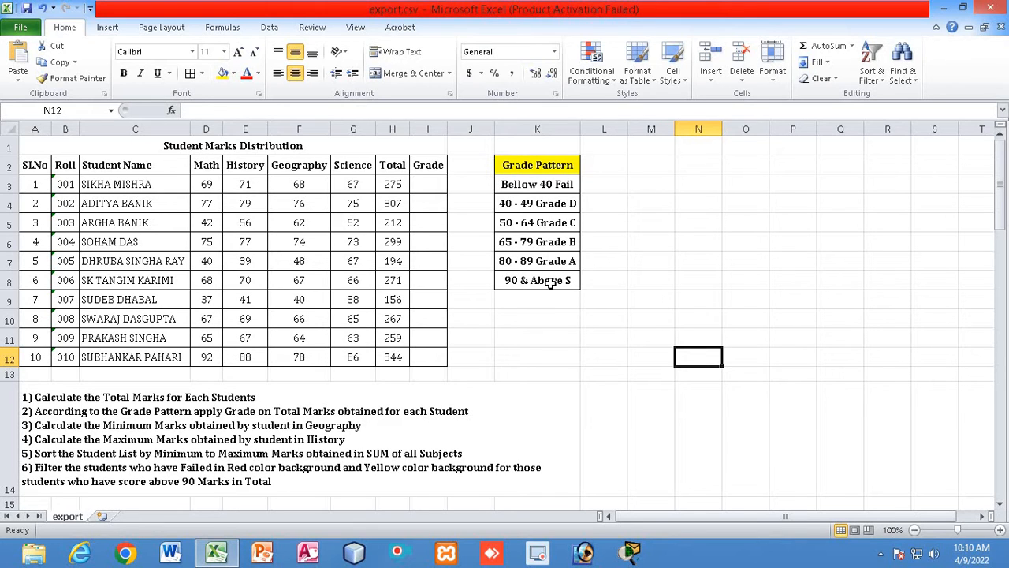
left_click(432, 128)
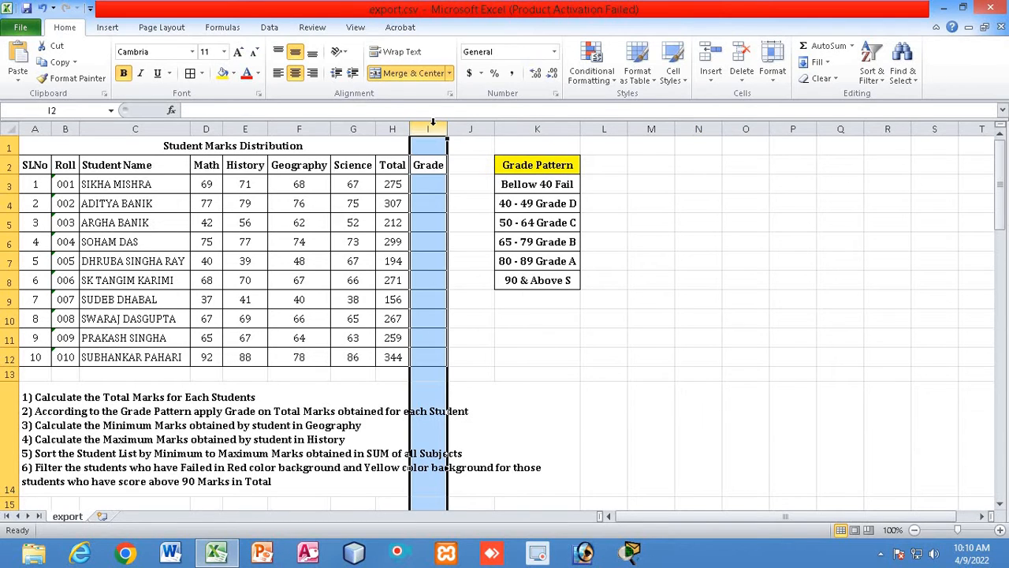
right_click(432, 130)
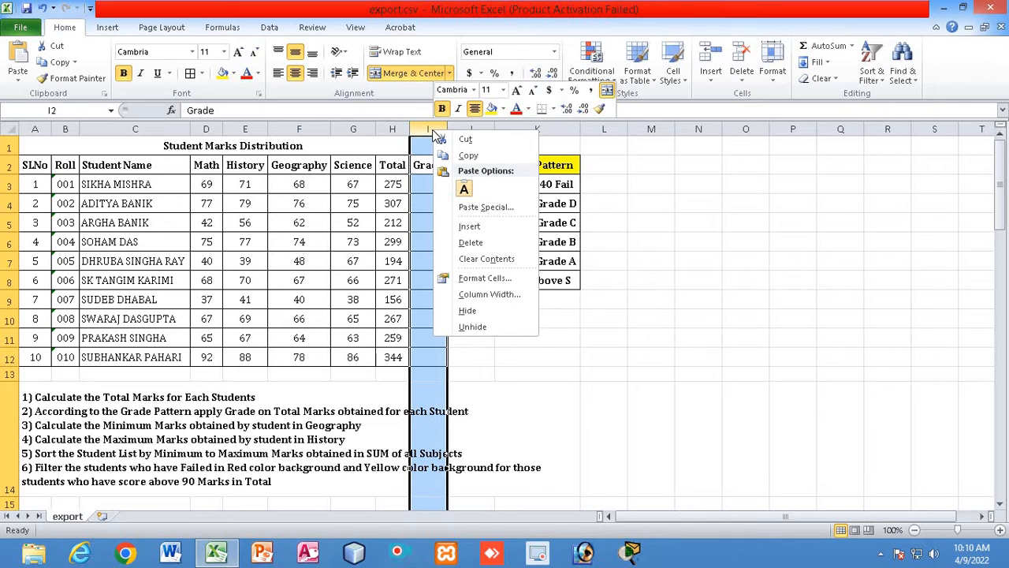
left_click(471, 227)
left_click(554, 332)
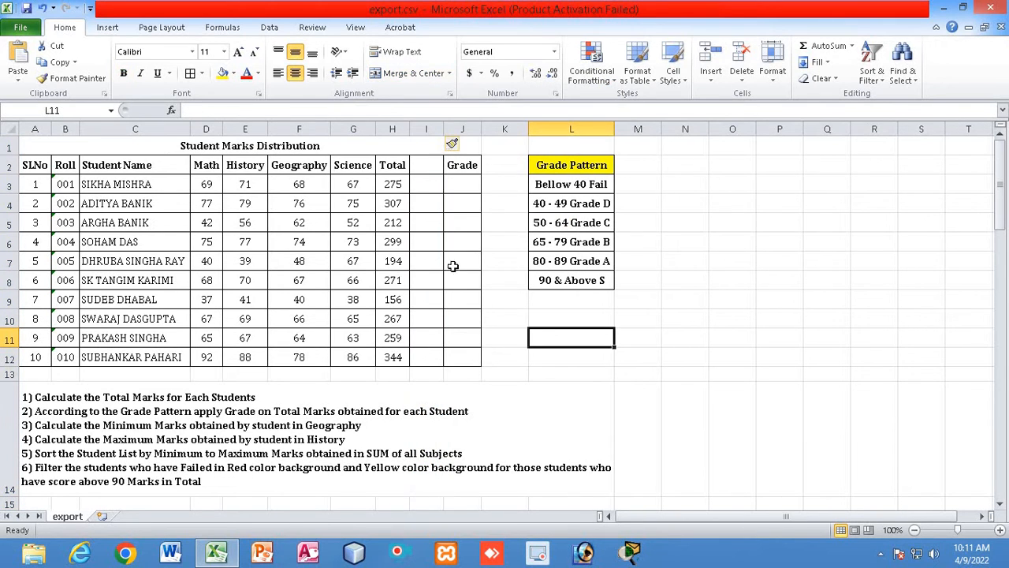
- Head the new column "Average" in I2 and fit the column width to the heading
left_click(428, 166)
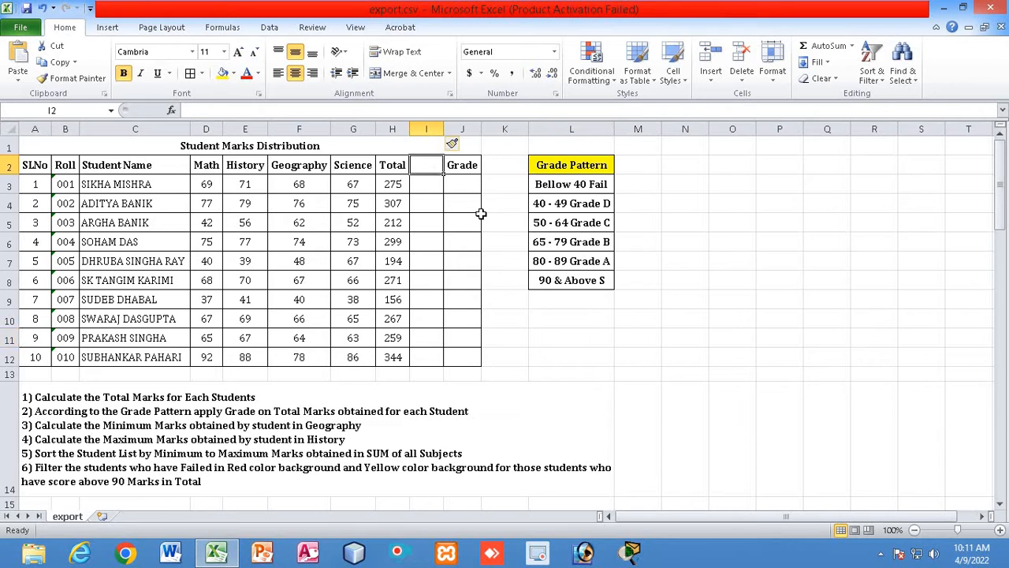
type("A")
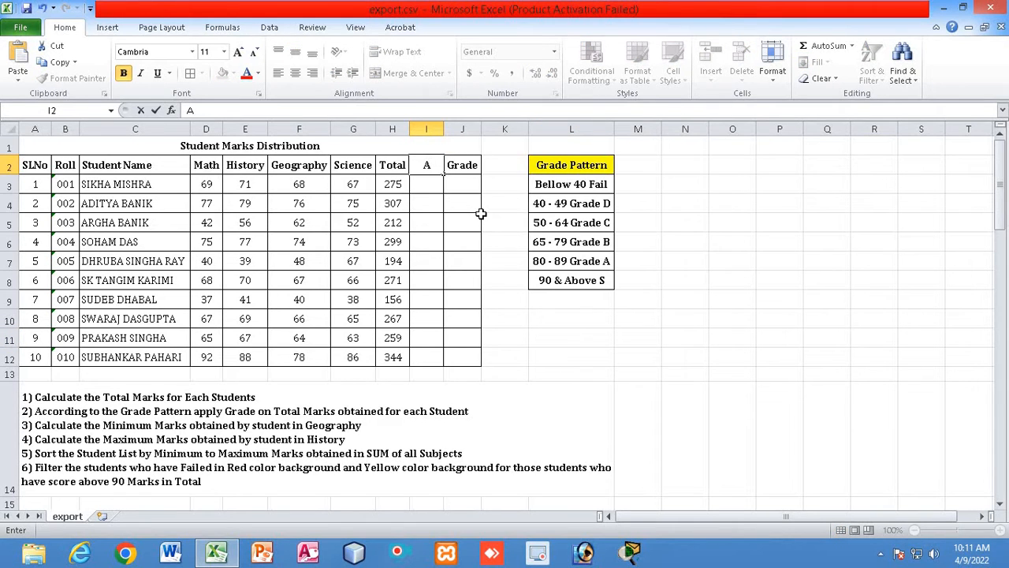
type("ver")
type("age")
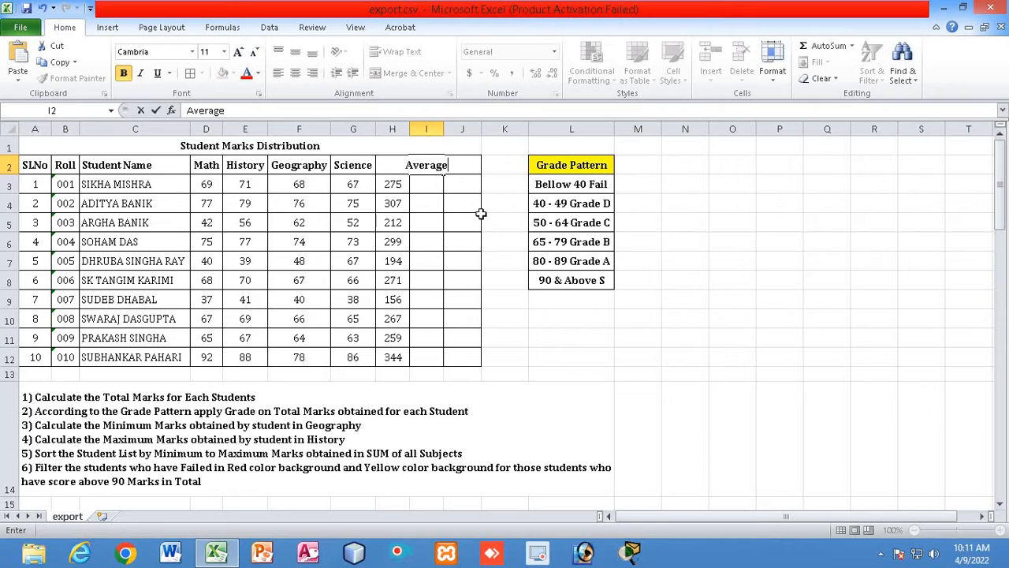
left_click(624, 401)
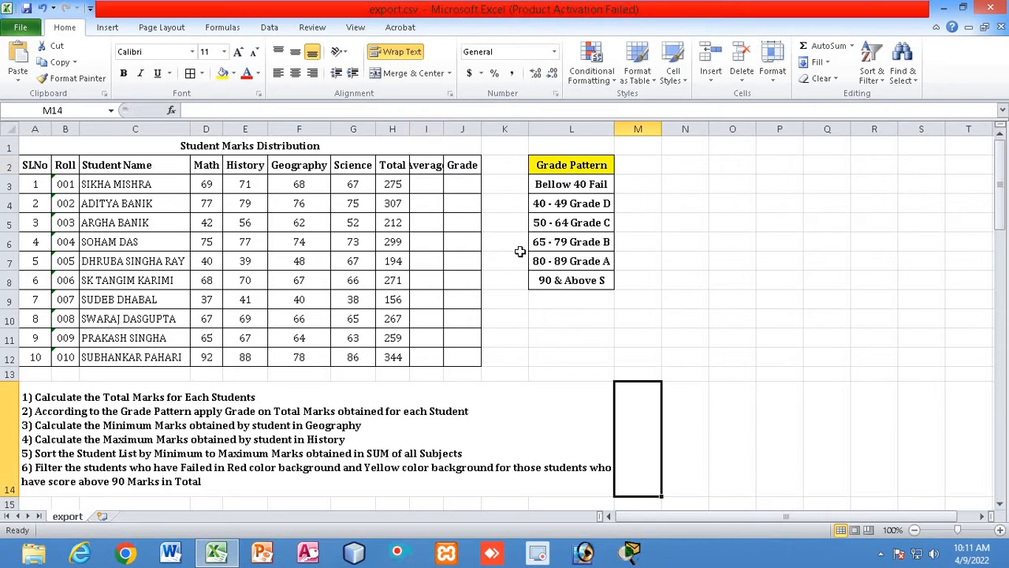
double_click(447, 126)
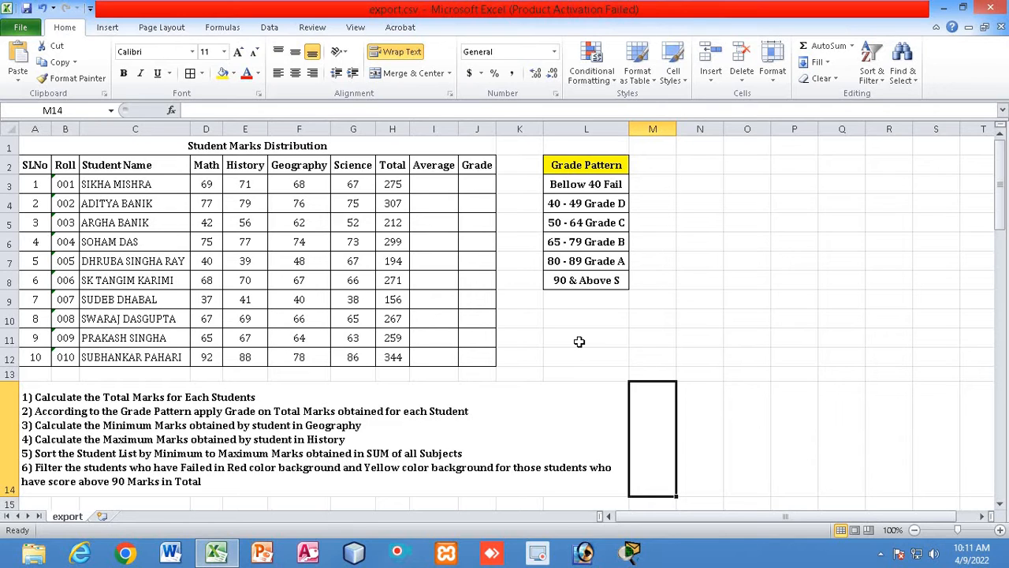
- Enter the formula =H3/4 in I3 to calculate the first student's average
left_click(433, 185)
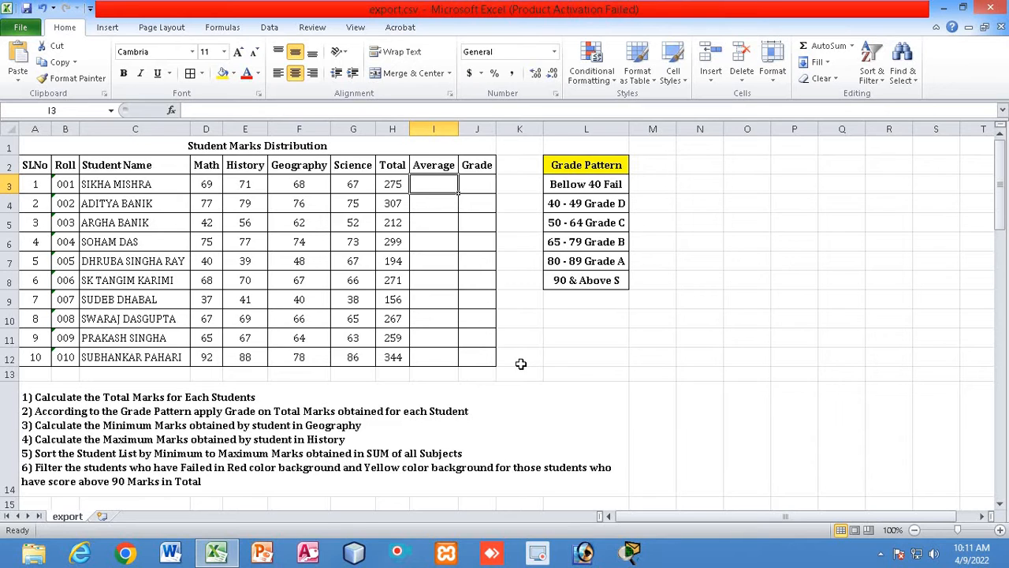
type("=")
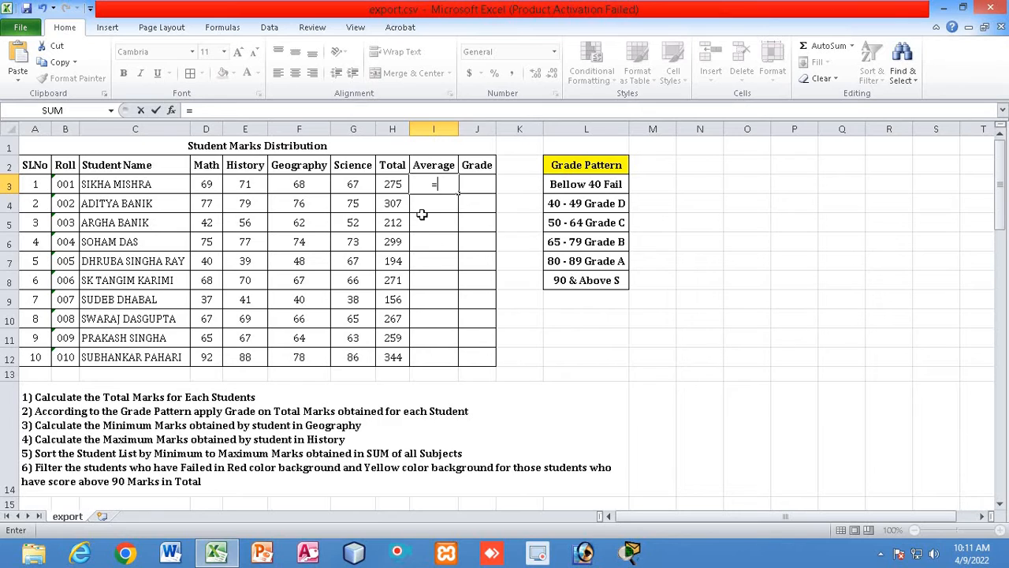
left_click(397, 186)
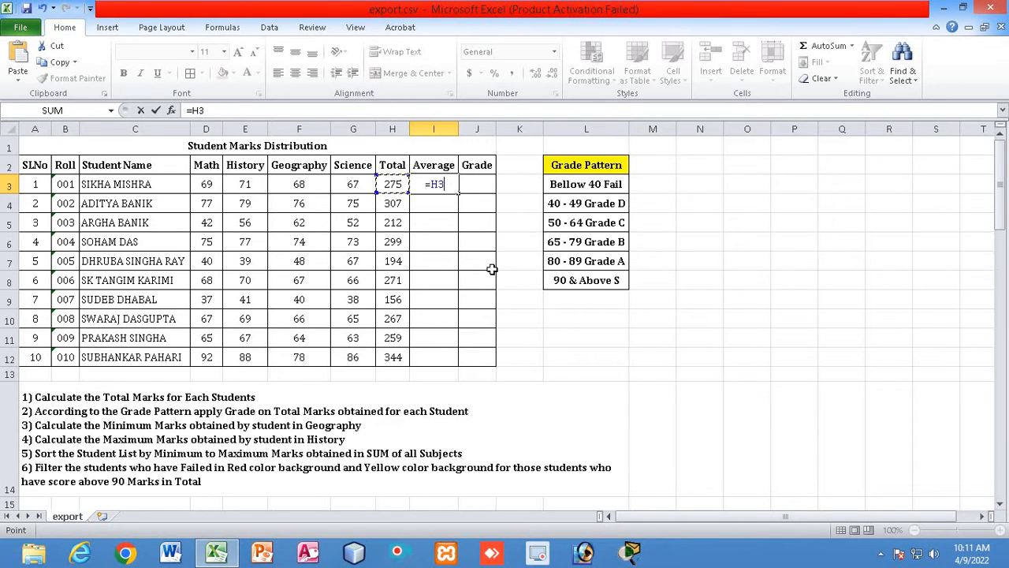
type("/4")
key("Return")
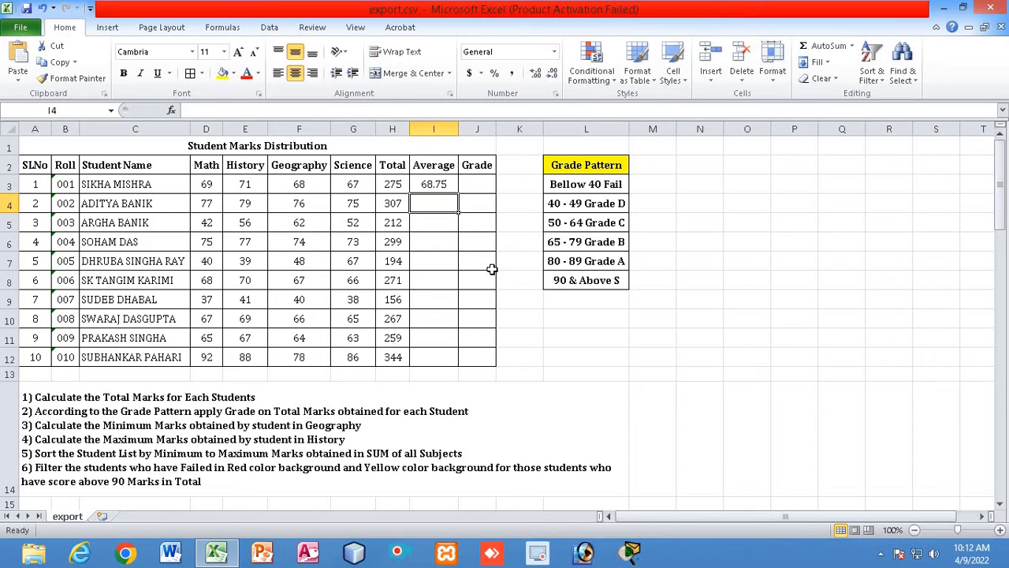
- Copy the average formula from I3 down through I12 and fit the Average column's width
left_click(436, 185)
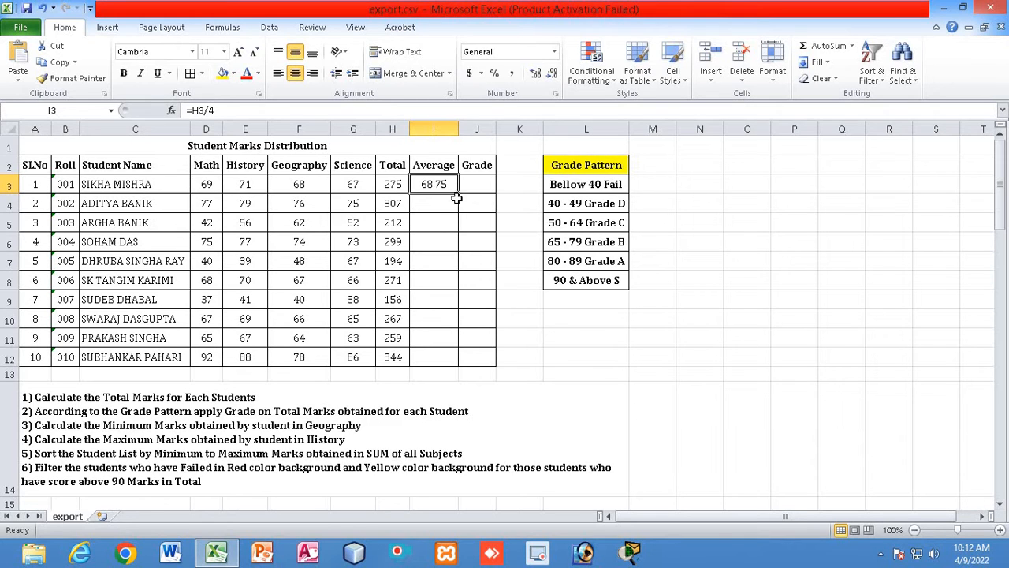
left_click_drag(458, 192, 440, 360)
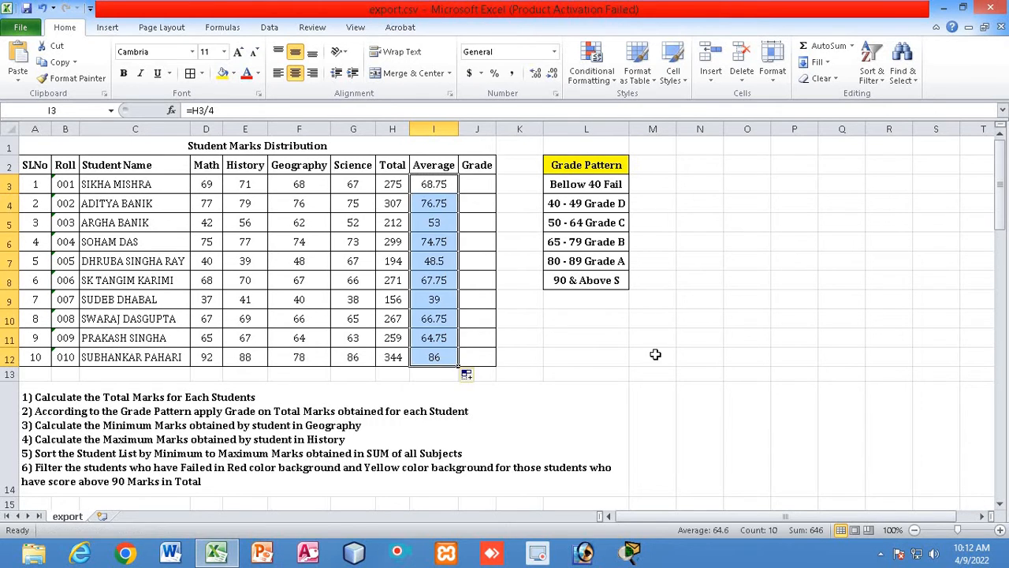
double_click(457, 128)
left_click(560, 362)
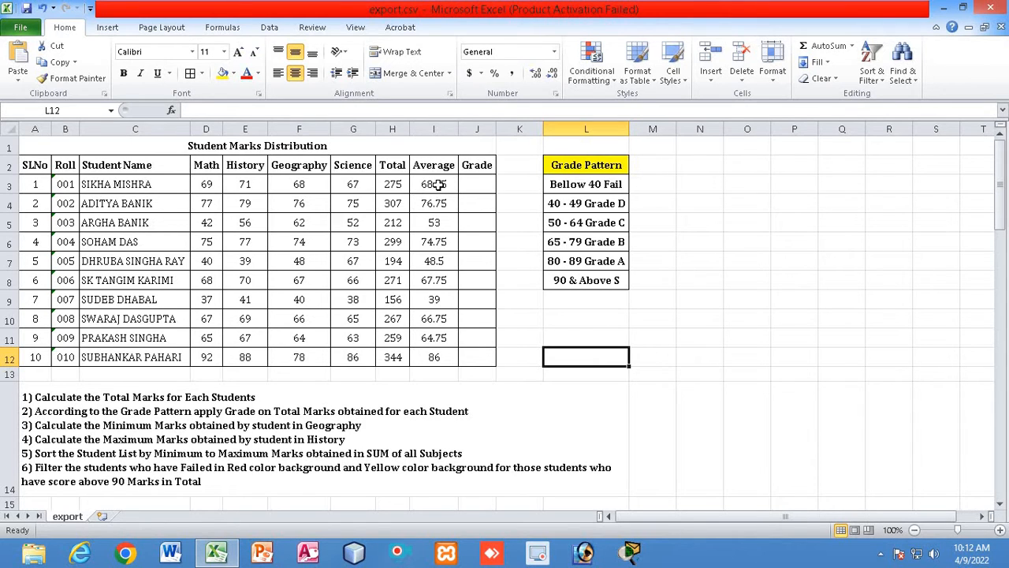
- Format the averages in I3:I12 as Number with 2 decimal places
left_click_drag(436, 184, 434, 356)
right_click(426, 227)
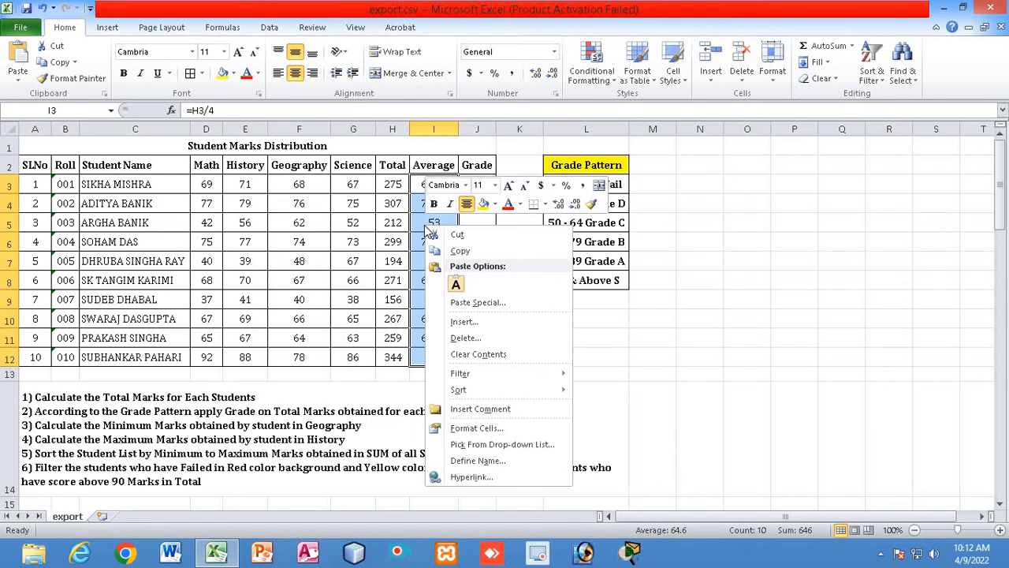
left_click(473, 428)
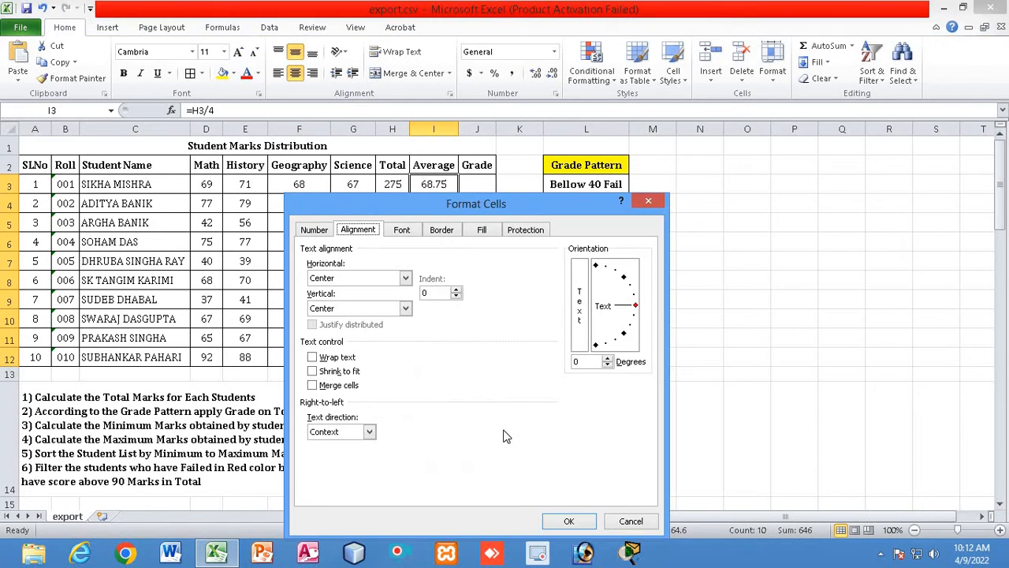
left_click(319, 232)
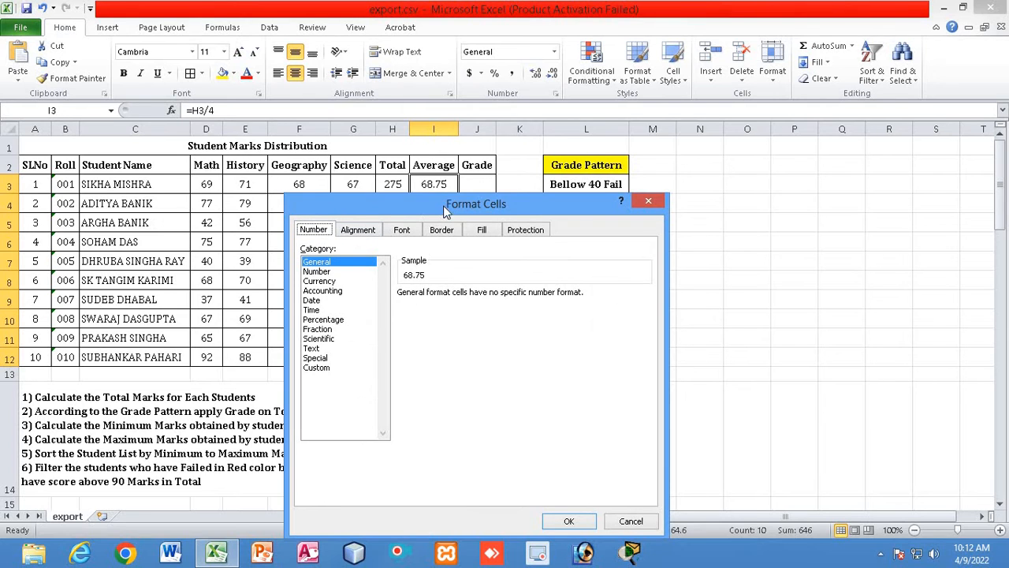
left_click_drag(597, 203, 946, 95)
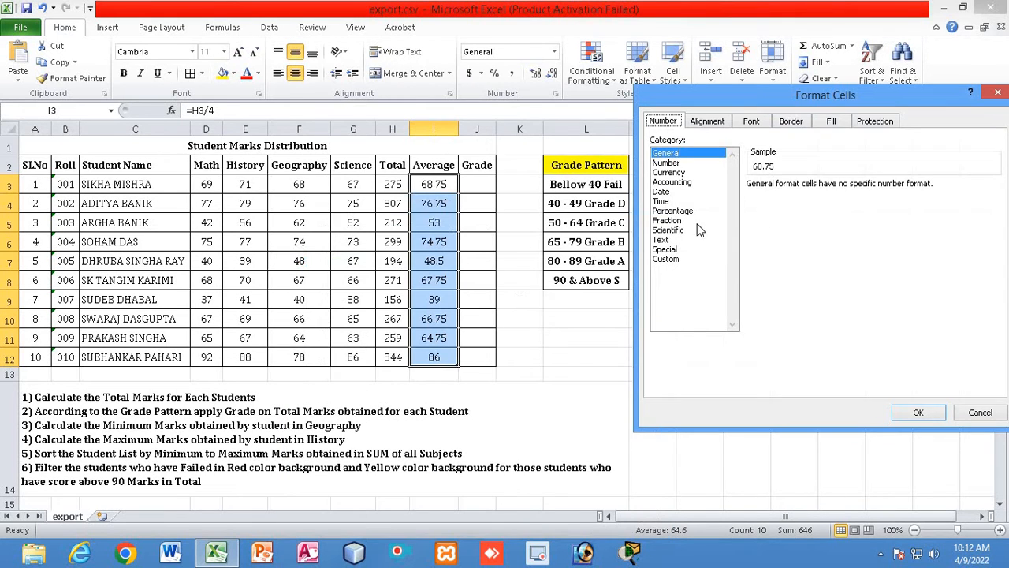
left_click(663, 163)
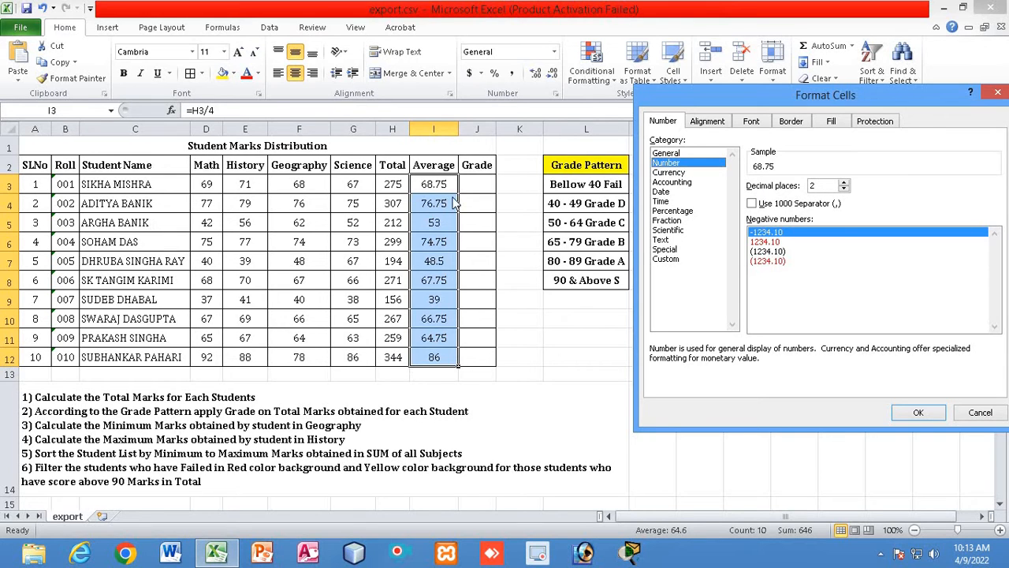
double_click(812, 186)
left_click(919, 413)
left_click(842, 410)
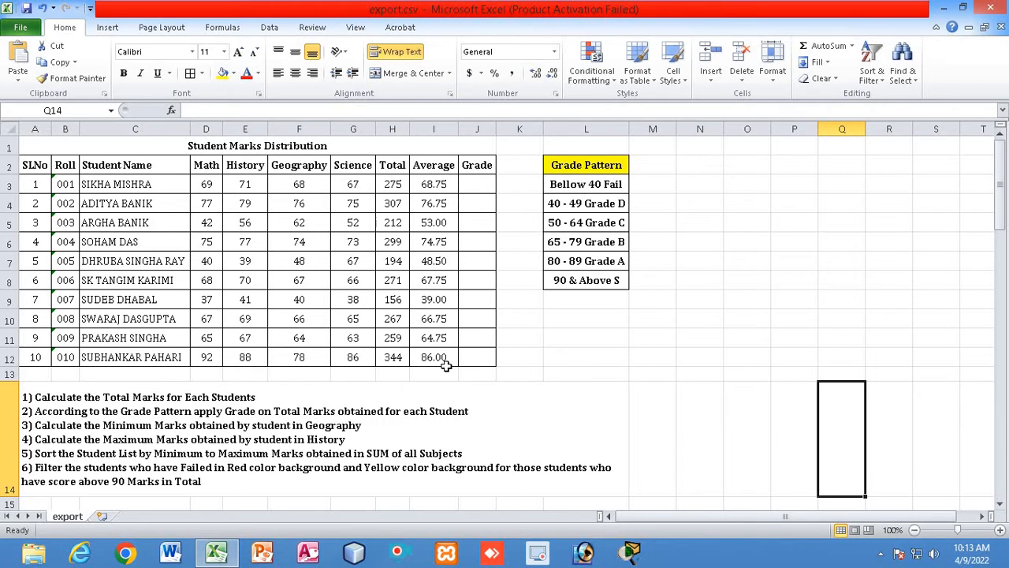
- Set the number format of the averages in I3:I12 to 0 decimal places
left_click_drag(434, 184, 439, 355)
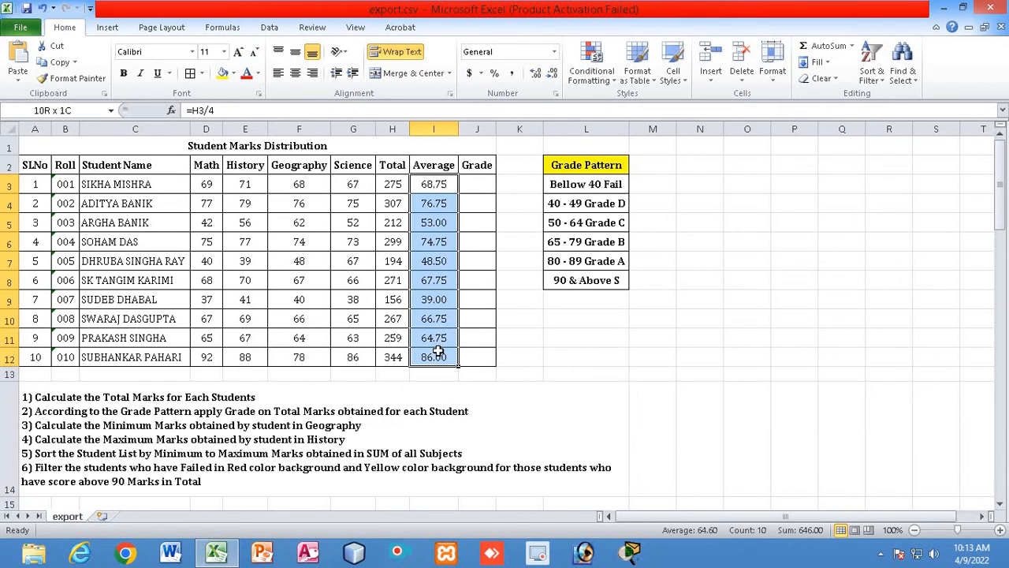
right_click(439, 318)
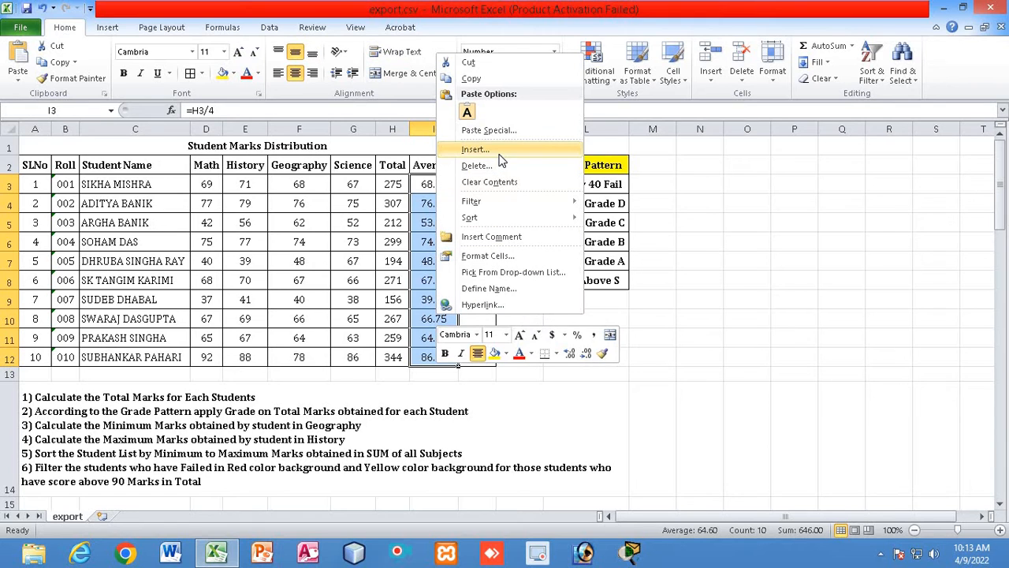
left_click(484, 257)
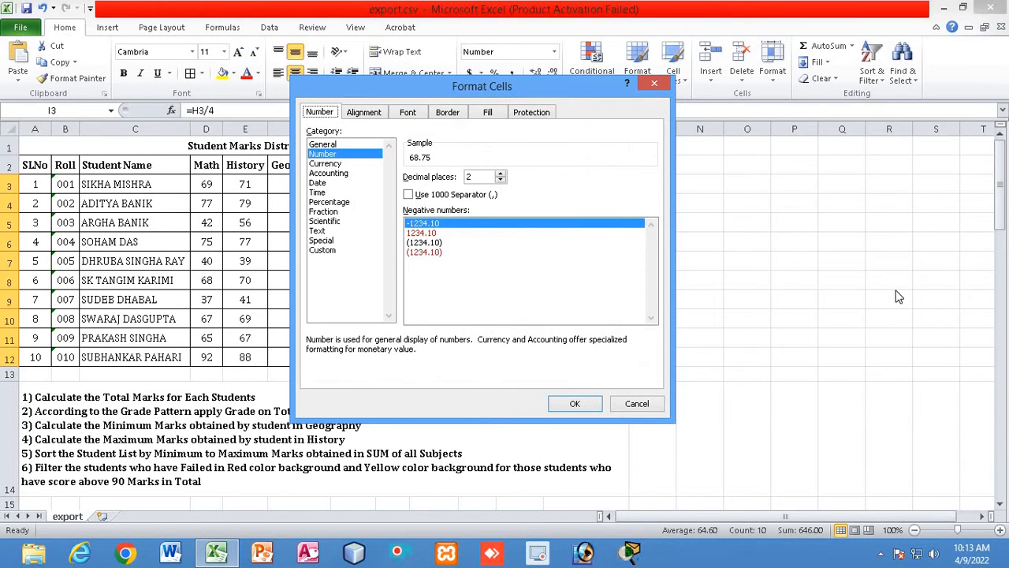
left_click_drag(507, 87, 865, 82)
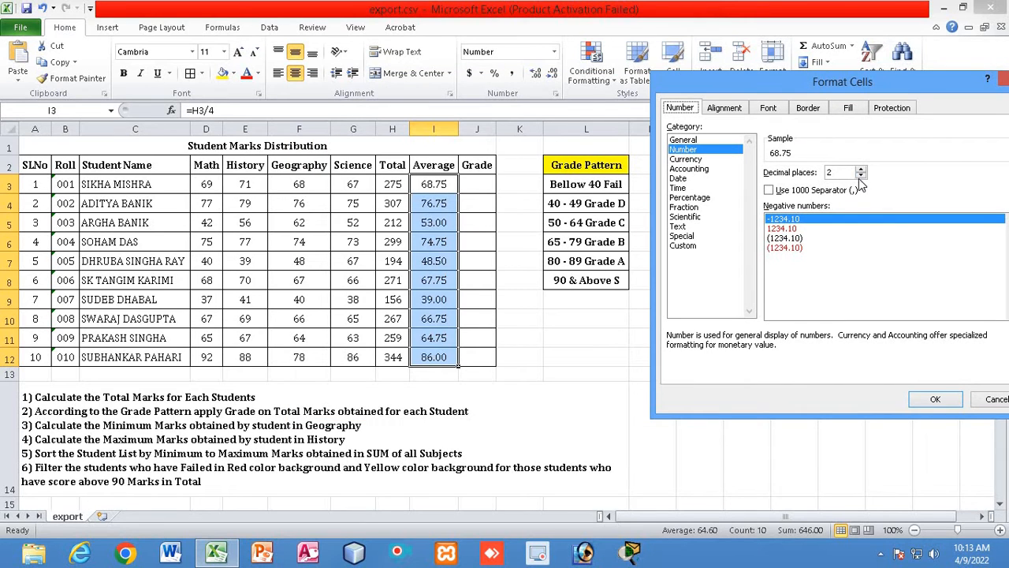
left_click(863, 169)
left_click(862, 169)
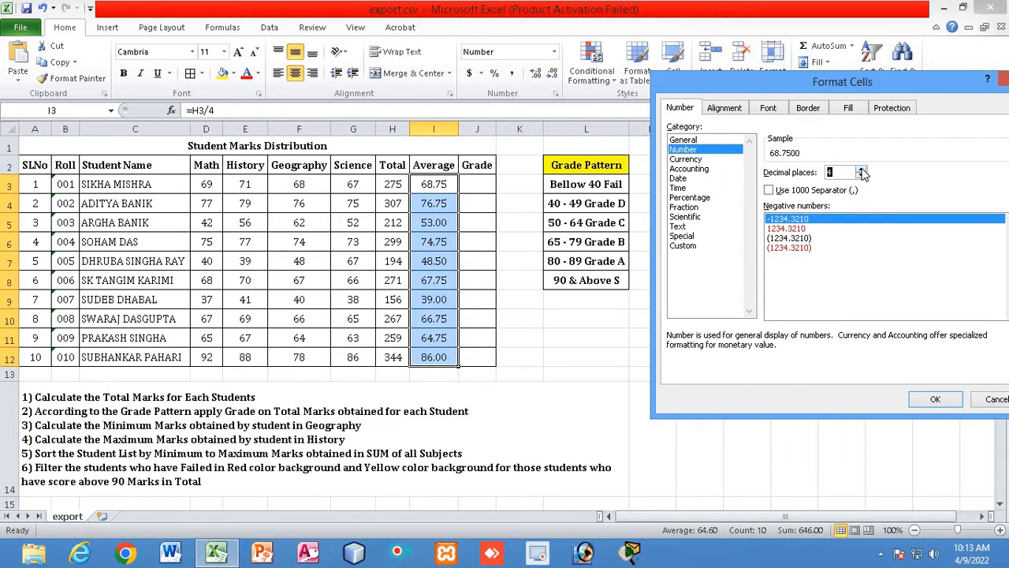
left_click(863, 175)
left_click(864, 175)
left_click(863, 175)
left_click(863, 176)
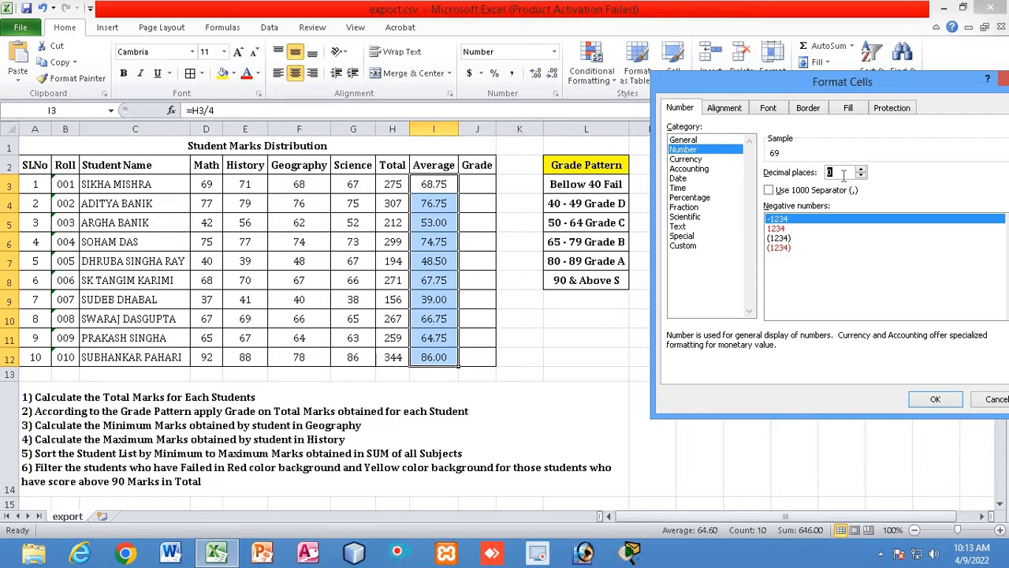
left_click(937, 398)
left_click(853, 394)
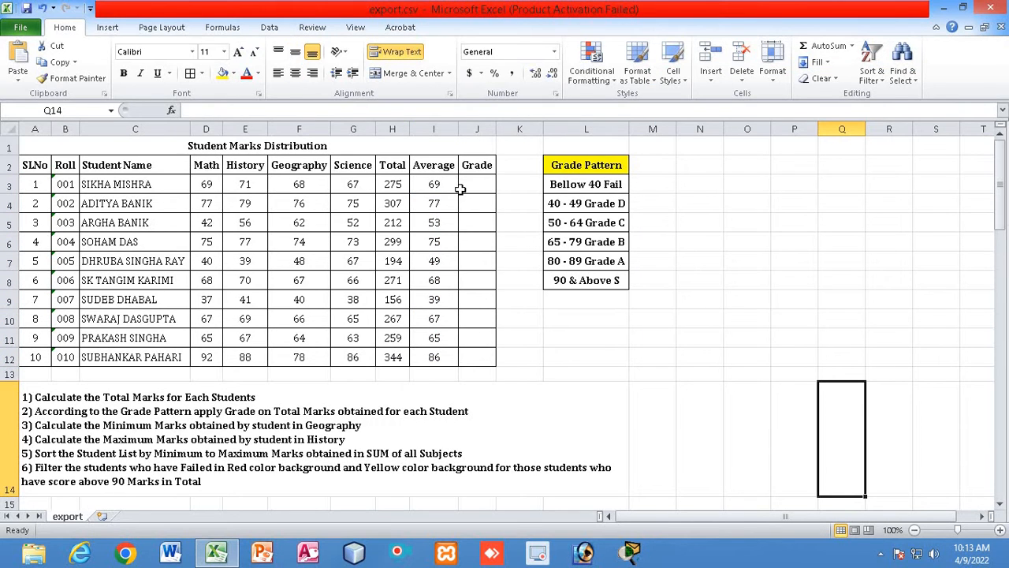
left_click(611, 361)
left_click_drag(439, 186, 451, 356)
left_click(573, 356)
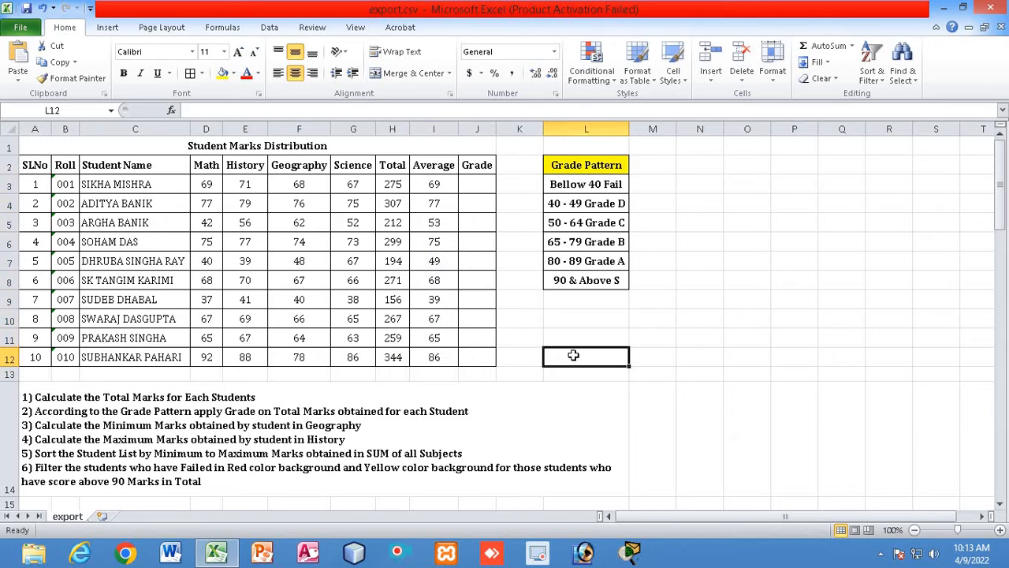
- Review the Grade Pattern list, then open Notepad and widen its window below the grade pattern
left_click(477, 183)
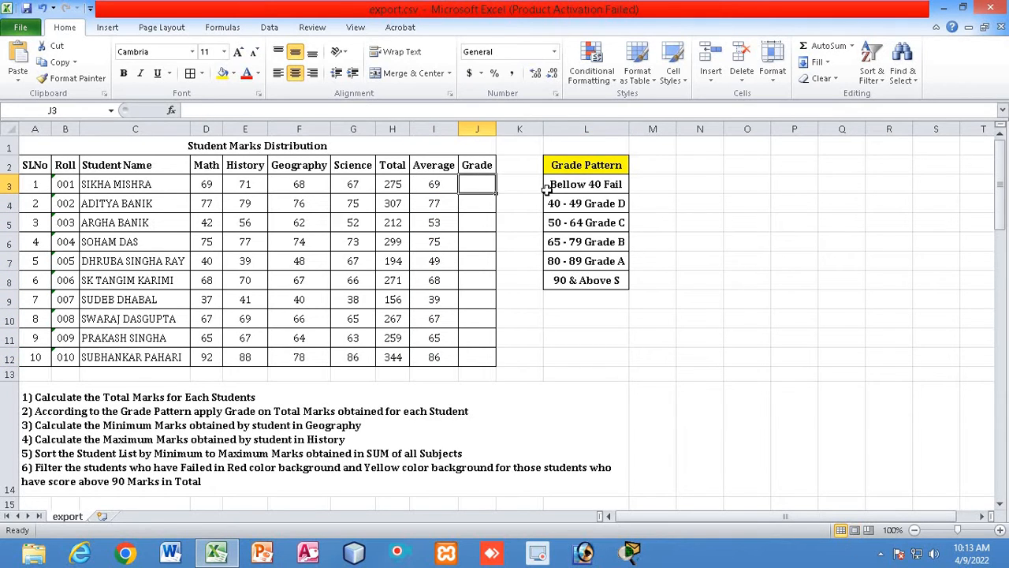
left_click_drag(566, 180, 586, 292)
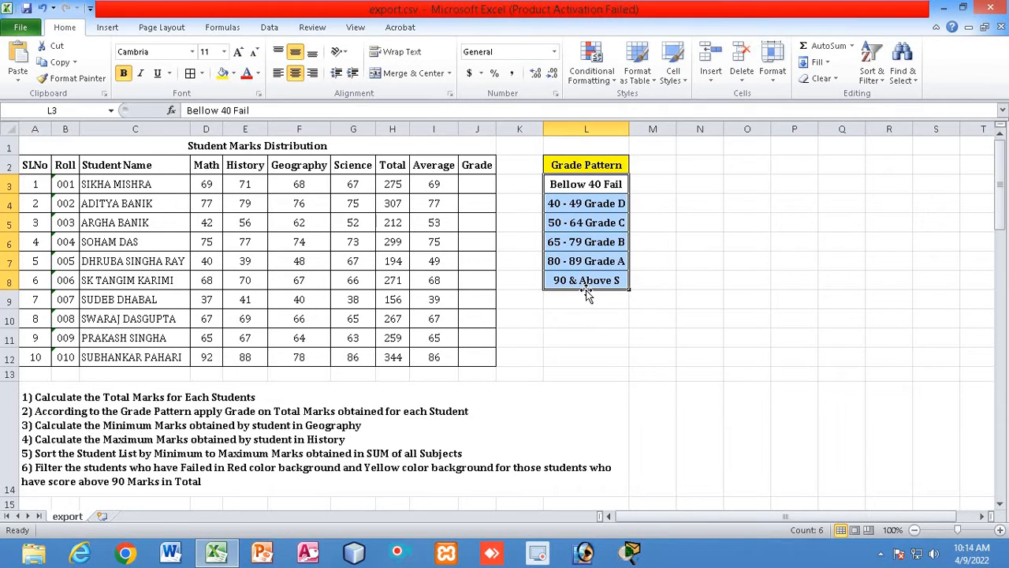
mouse_move(1008, 0)
left_click(977, 284)
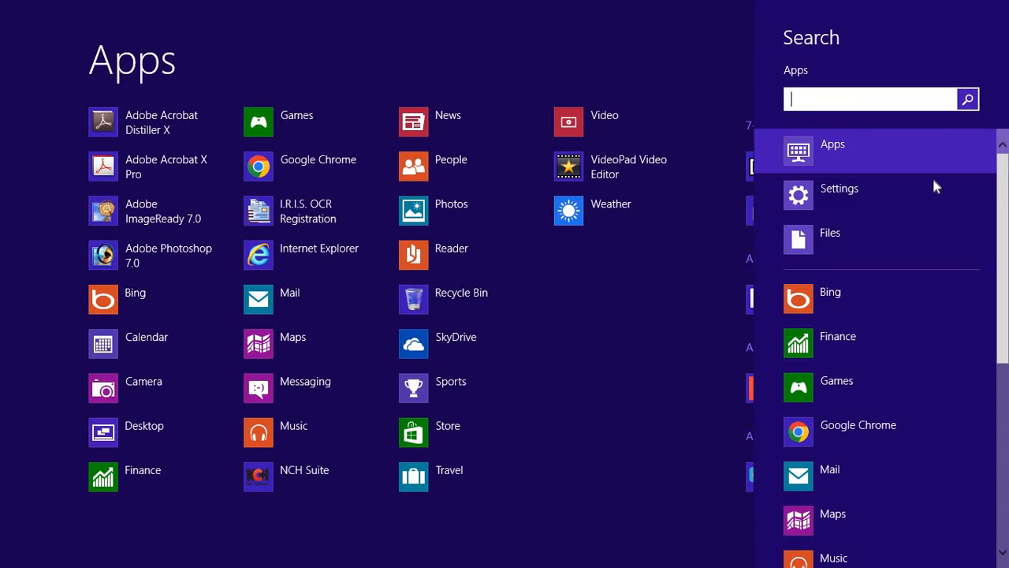
type("note")
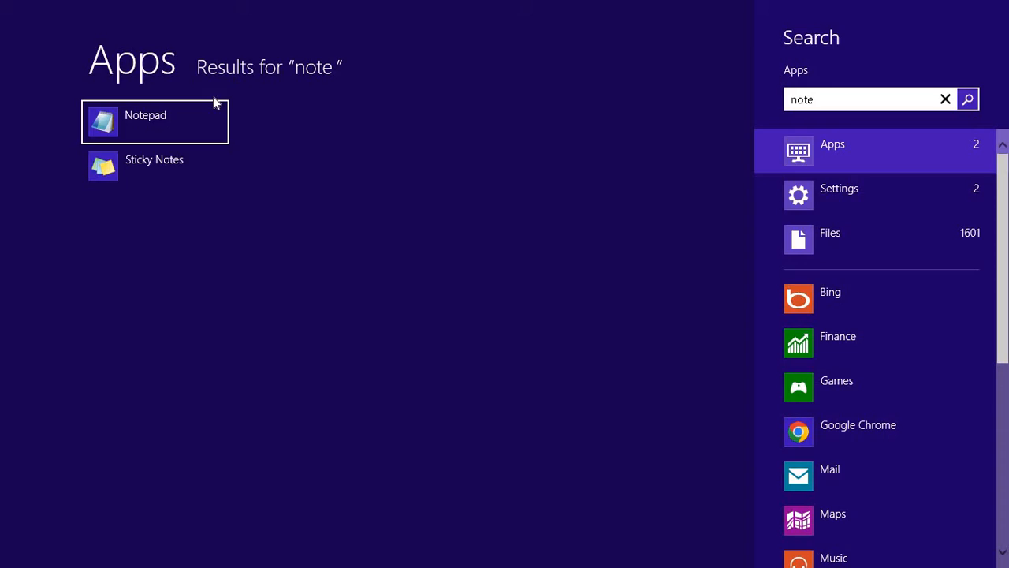
left_click(215, 102)
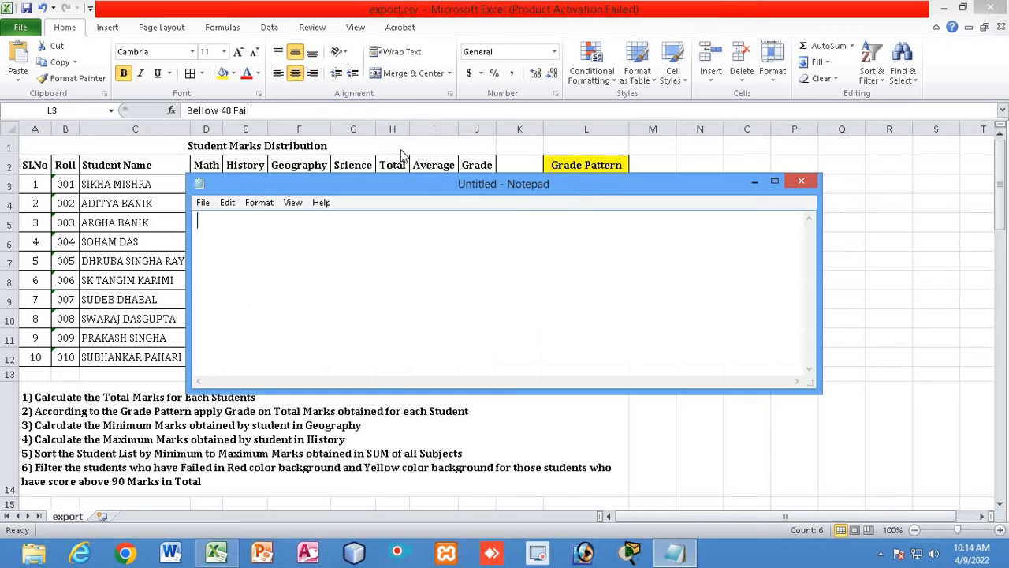
left_click_drag(556, 319, 556, 319)
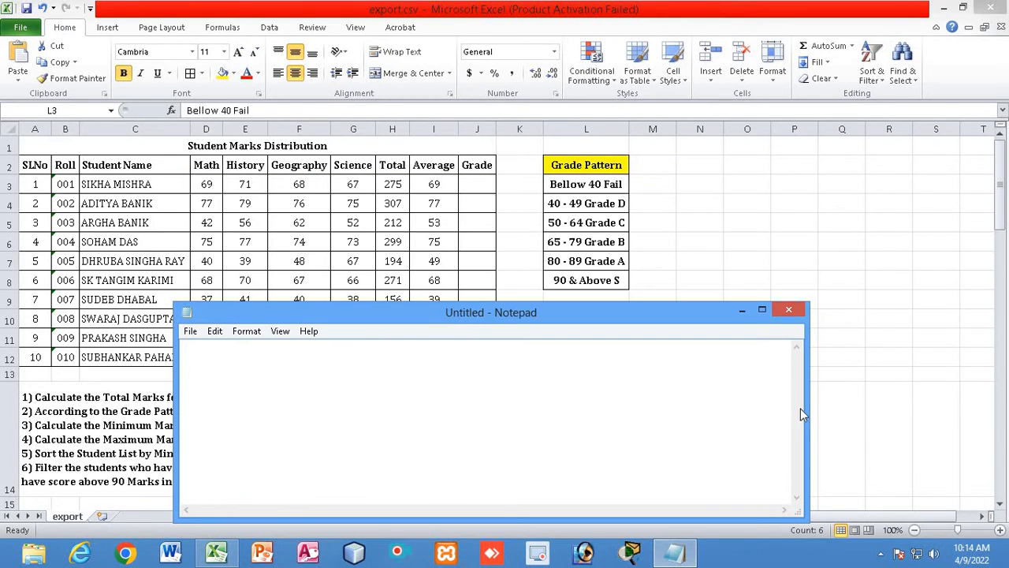
left_click_drag(803, 408, 1001, 409)
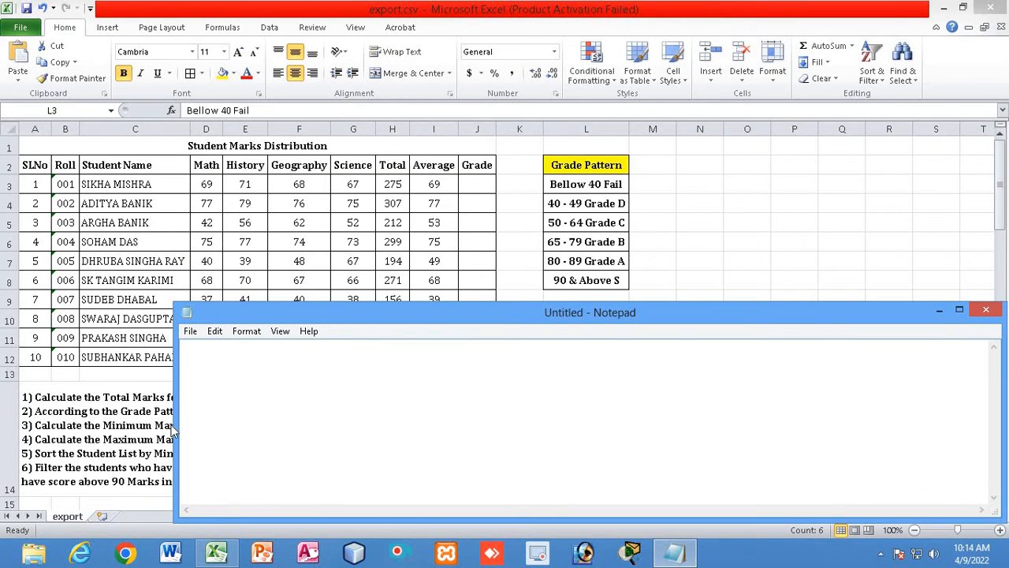
left_click_drag(177, 426, 11, 422)
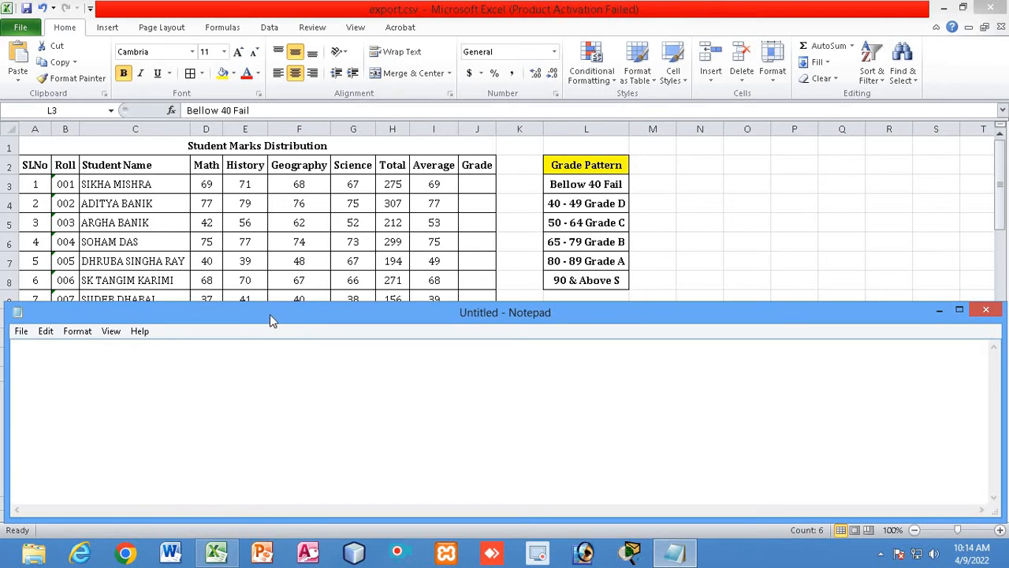
left_click_drag(271, 310, 272, 301)
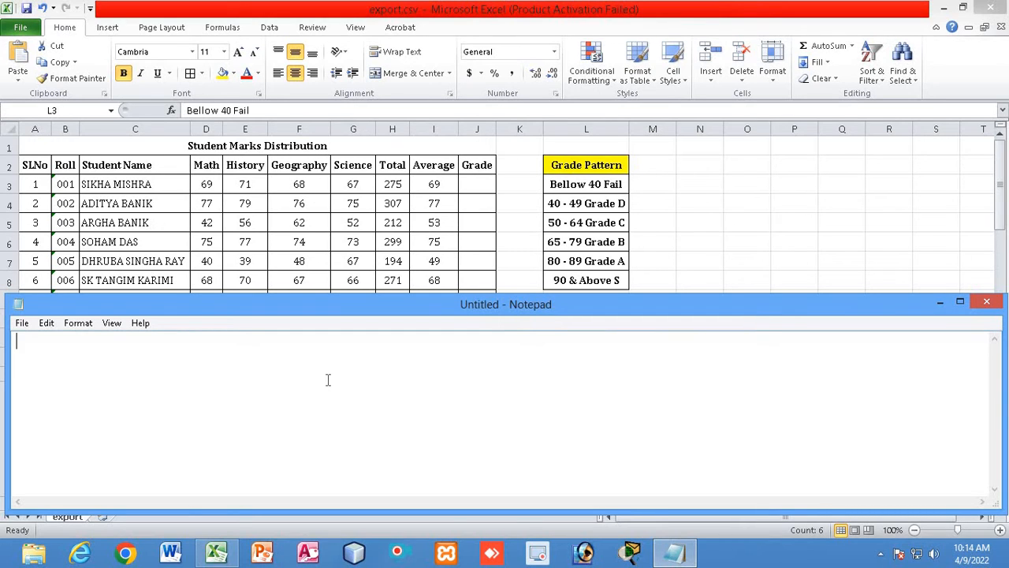
- Begin a formula with =if() in Notepad and check the cell reference of the first student's average in Excel
type("=")
type("if()")
left_click(446, 189)
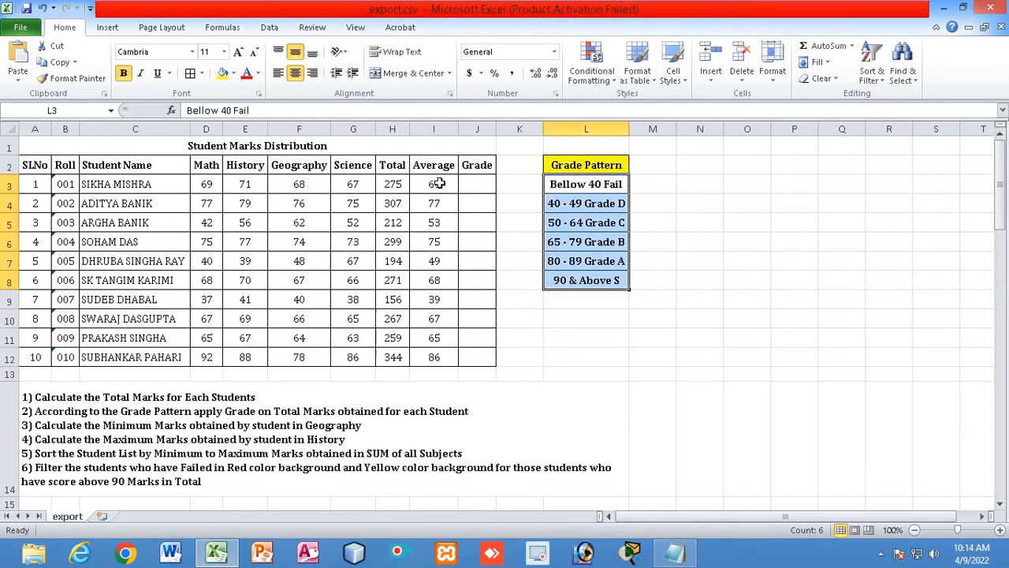
left_click(437, 184)
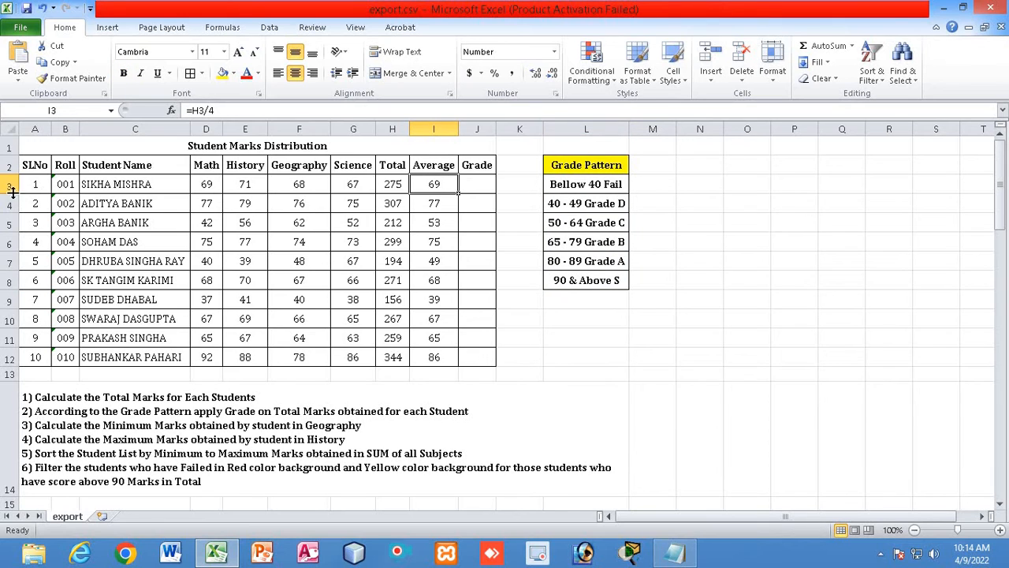
left_click(663, 543)
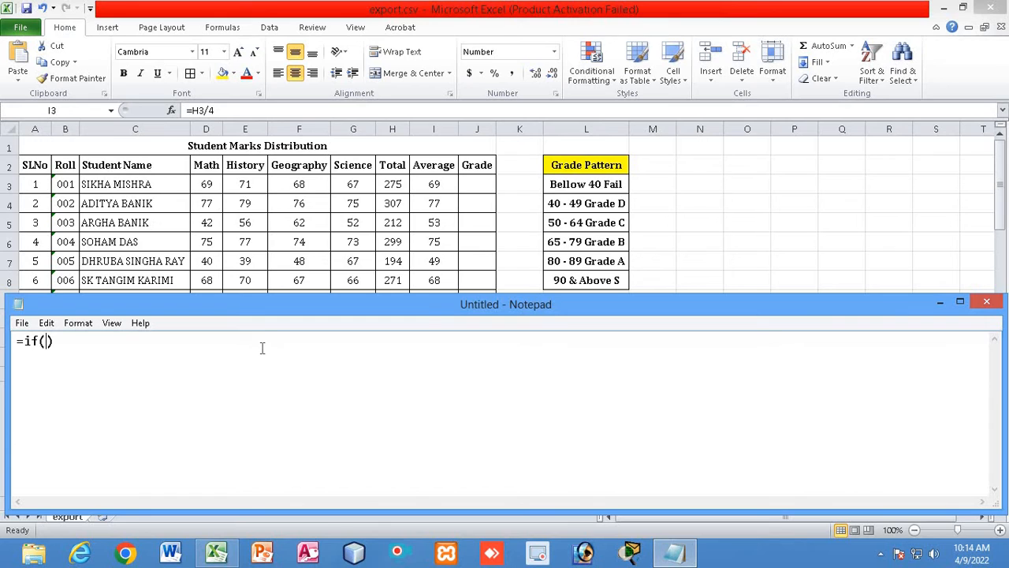
- Complete the Notepad formula as =if(i3<40,"Fail","Passed")
type("i3")
type("<")
type("40")
type(",")
type("\"\"")
type("Fail")
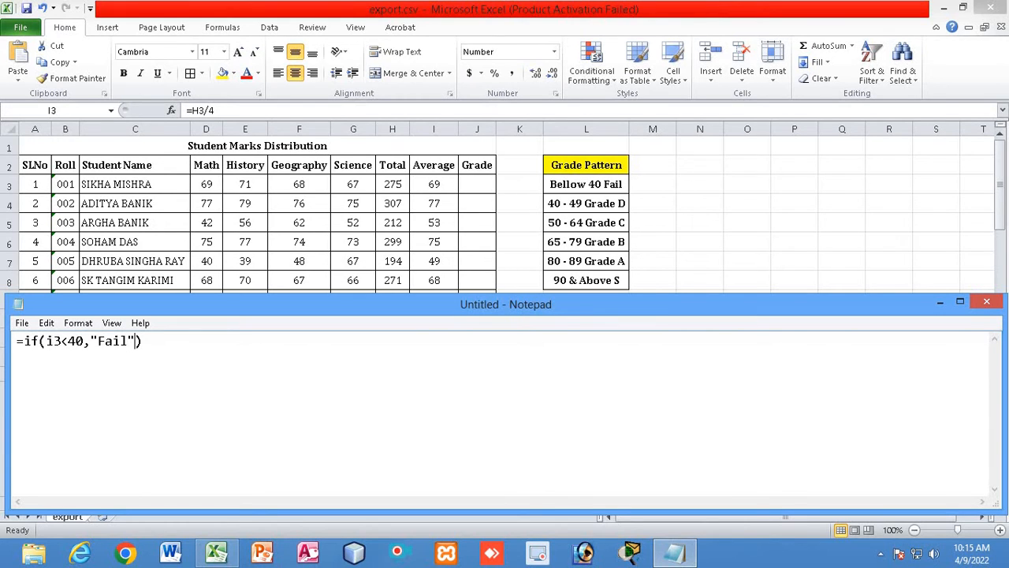
type(",\"Fail\",\"Passed")
left_click(270, 400)
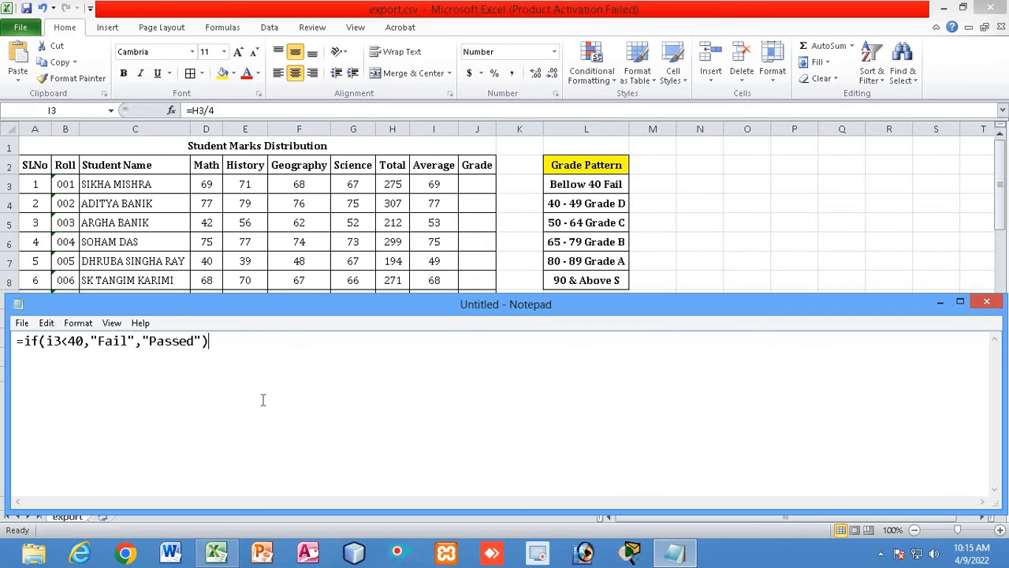
- Examine the formula's cell reference, its "Fail" and "Passed" results, and its condition i3<40
left_click(45, 344)
double_click(49, 342)
left_click_drag(91, 341, 135, 342)
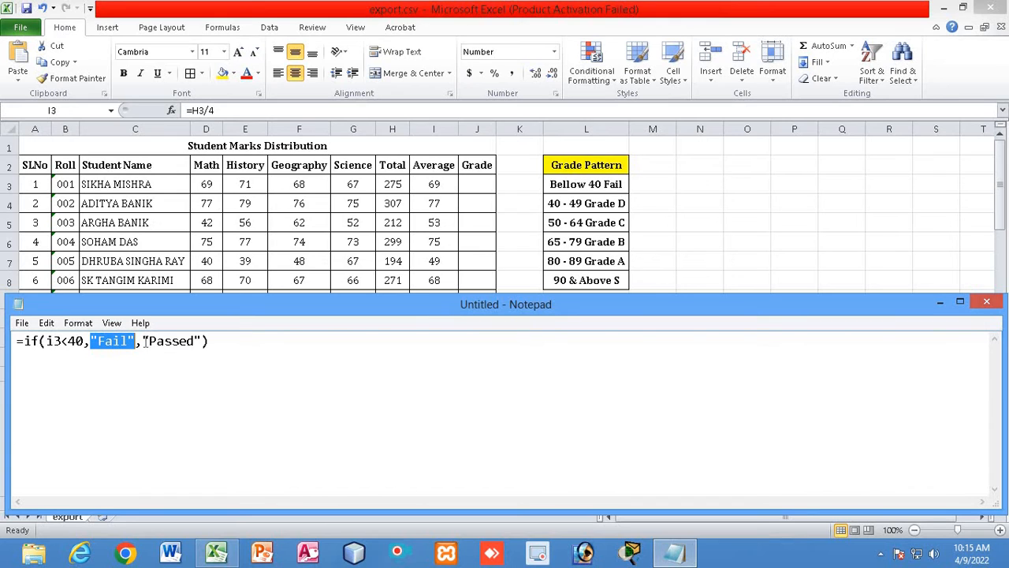
left_click_drag(144, 341, 202, 341)
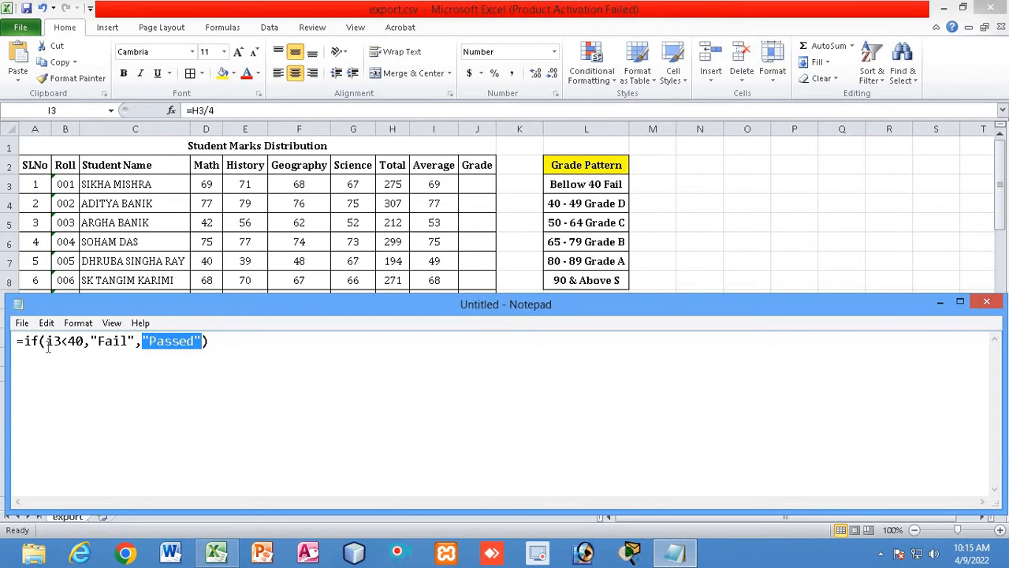
left_click_drag(46, 341, 84, 341)
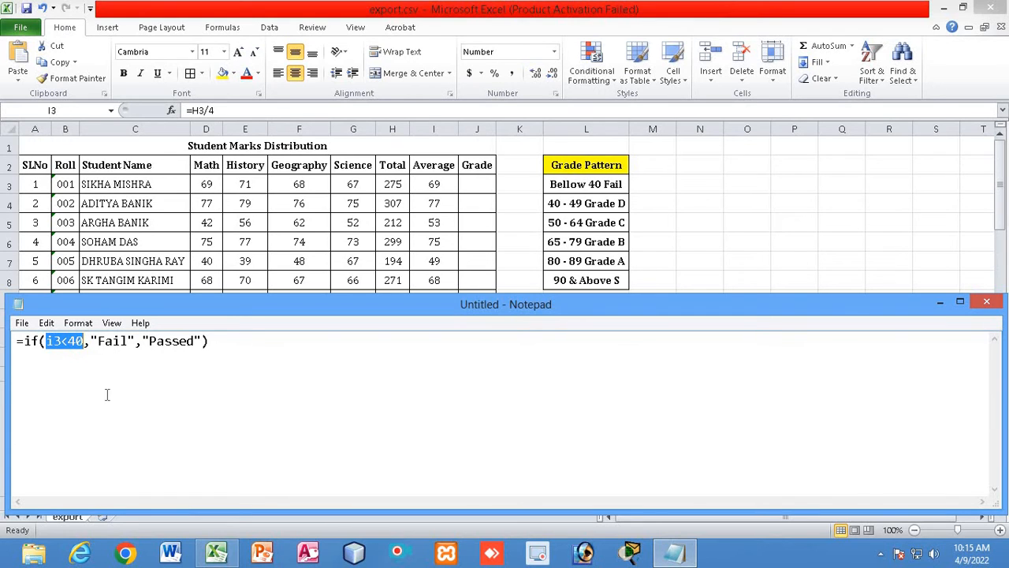
- Copy the whole IF formula from Notepad and enter it in Excel cell J3 as the first student's grade
left_click_drag(149, 341, 14, 340)
left_click(224, 343)
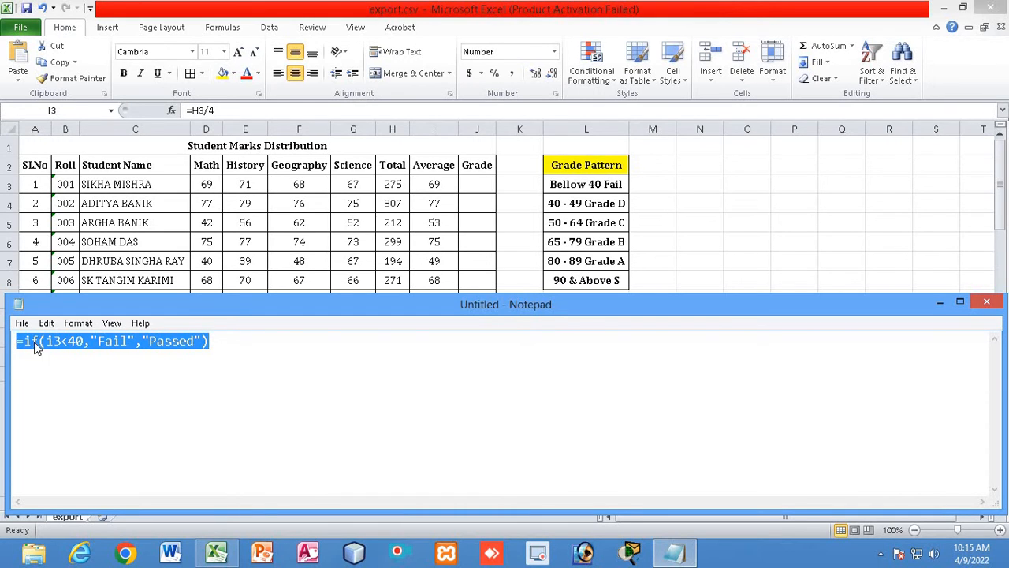
right_click(35, 348)
left_click(81, 187)
key("alt+Tab")
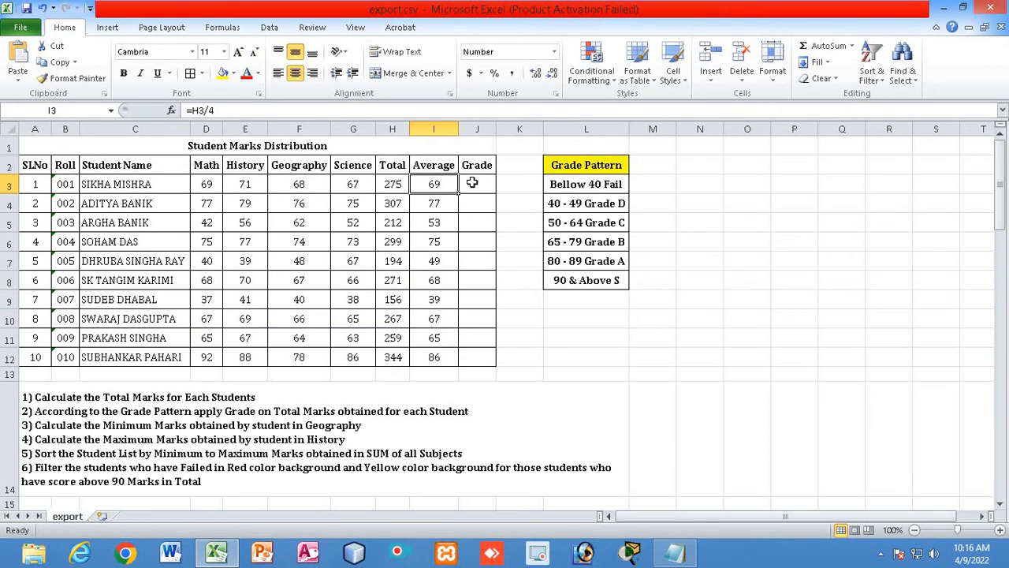
double_click(473, 184)
key("ctrl+v")
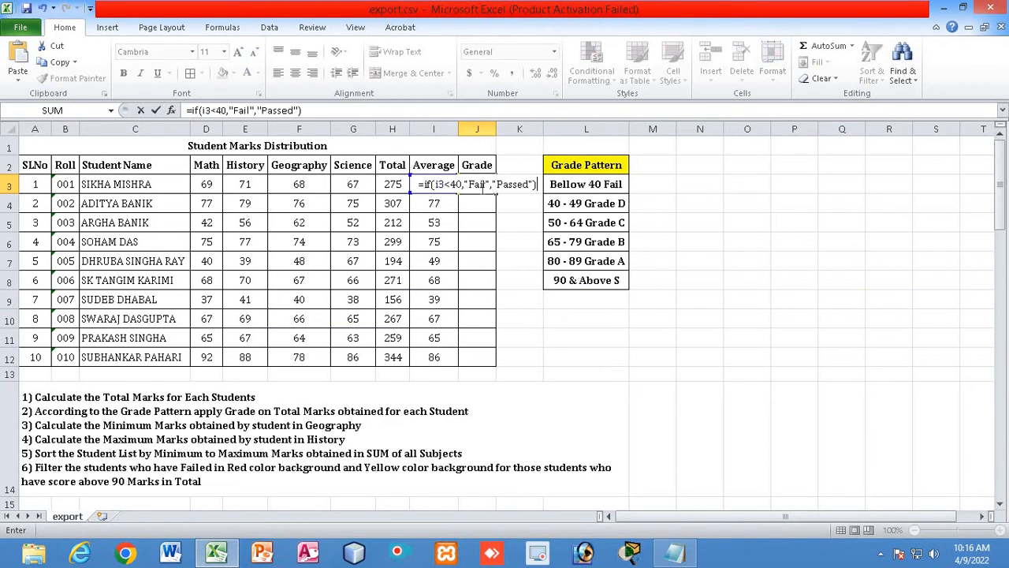
key("Return")
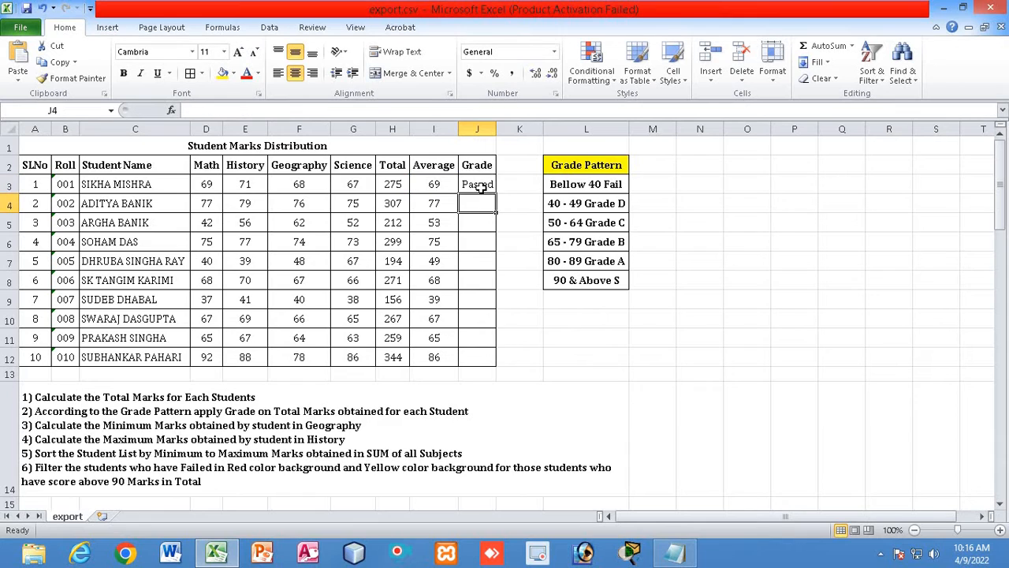
- Fill the grade formula from J3 down to J12 for all ten students
left_click(546, 319)
left_click(481, 188)
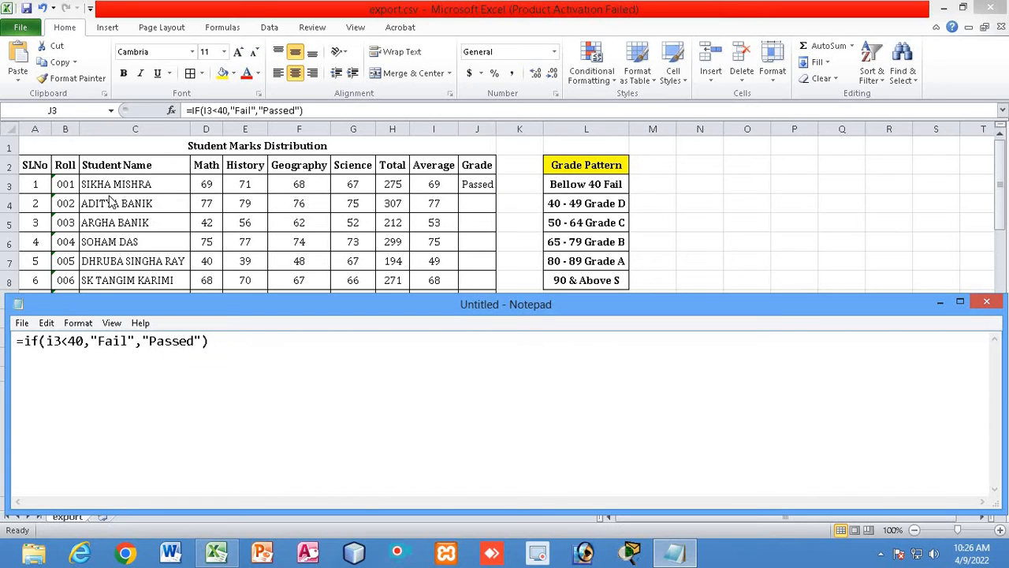
left_click(439, 200)
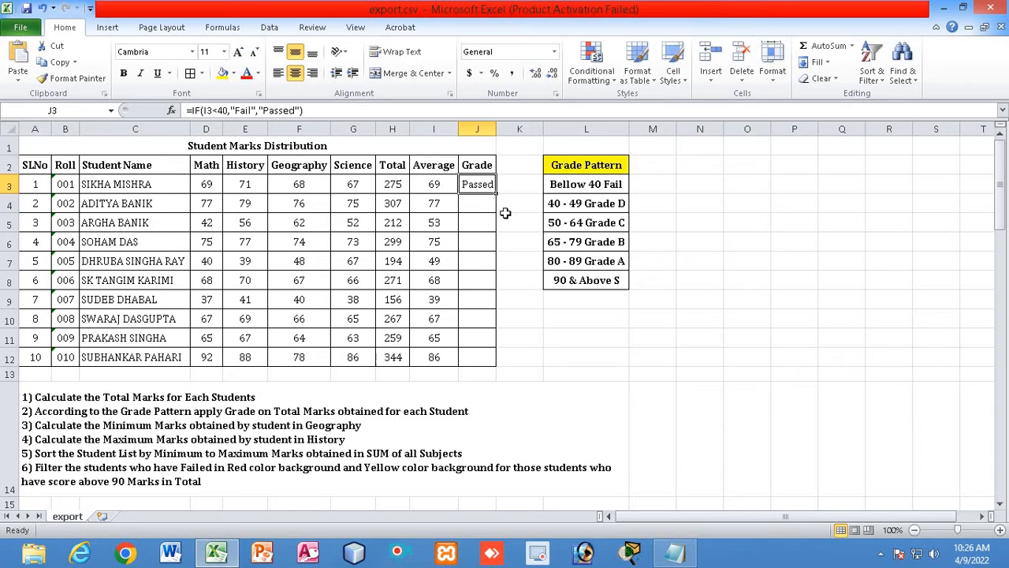
left_click_drag(495, 194, 492, 363)
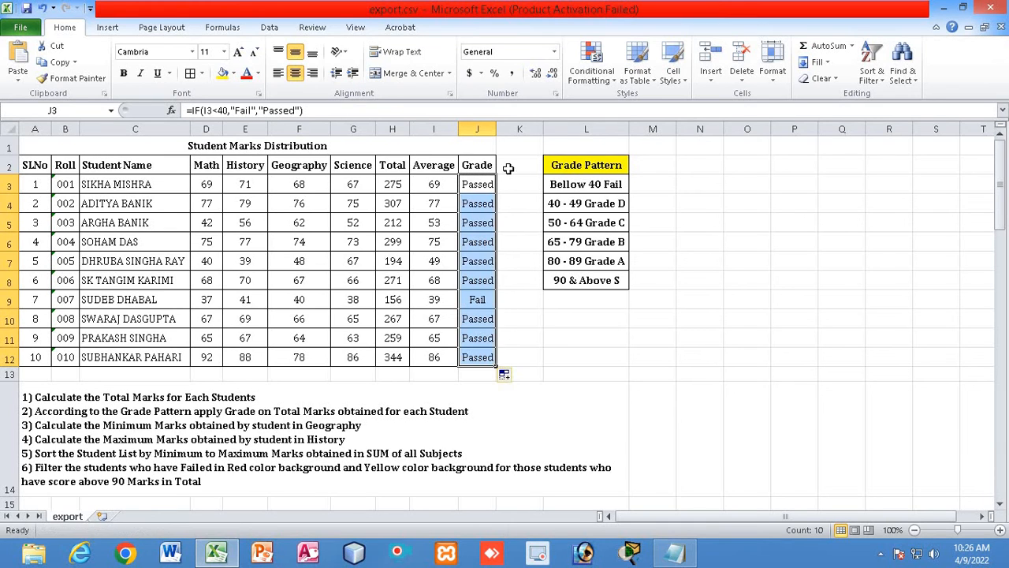
- Compare the grade formula in cell J9 with the IF formula written in Notepad
left_click(477, 300)
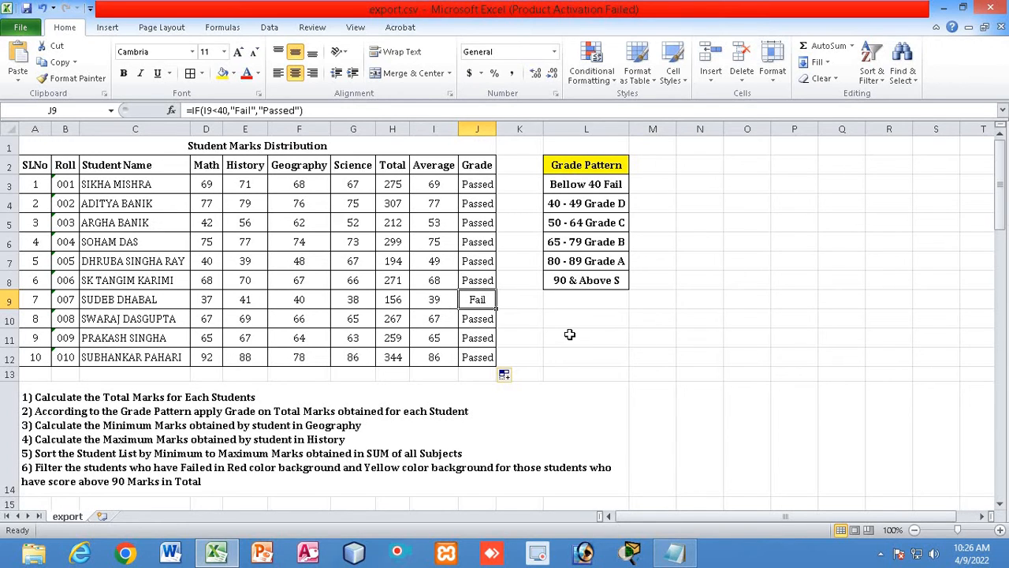
left_click(675, 552)
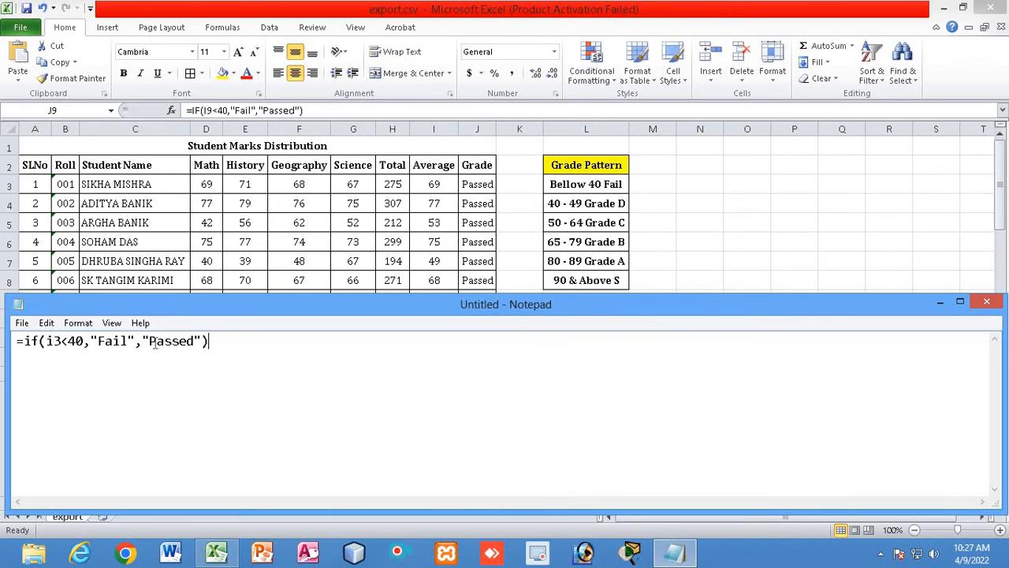
left_click_drag(210, 343, 8, 346)
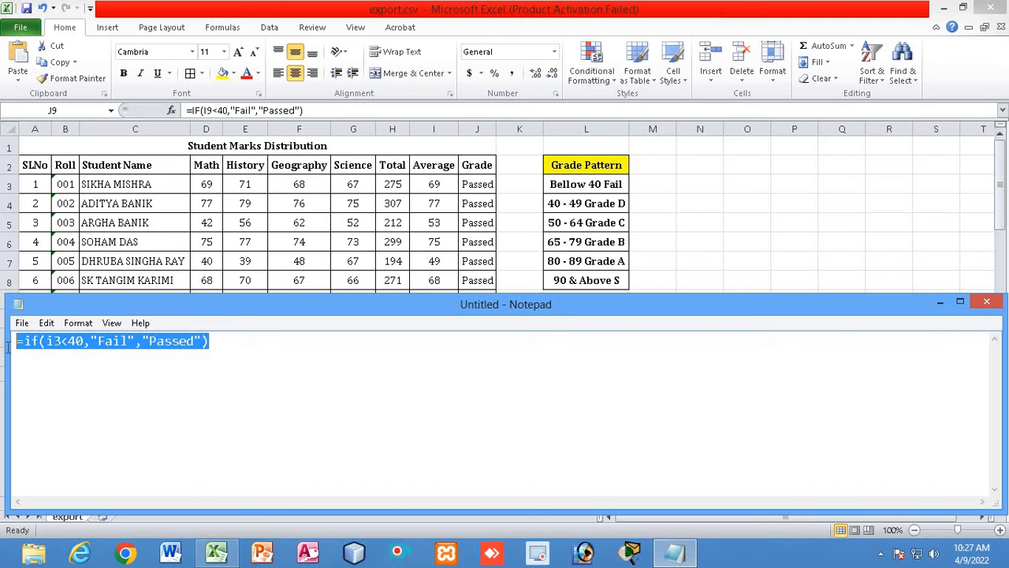
left_click(504, 232)
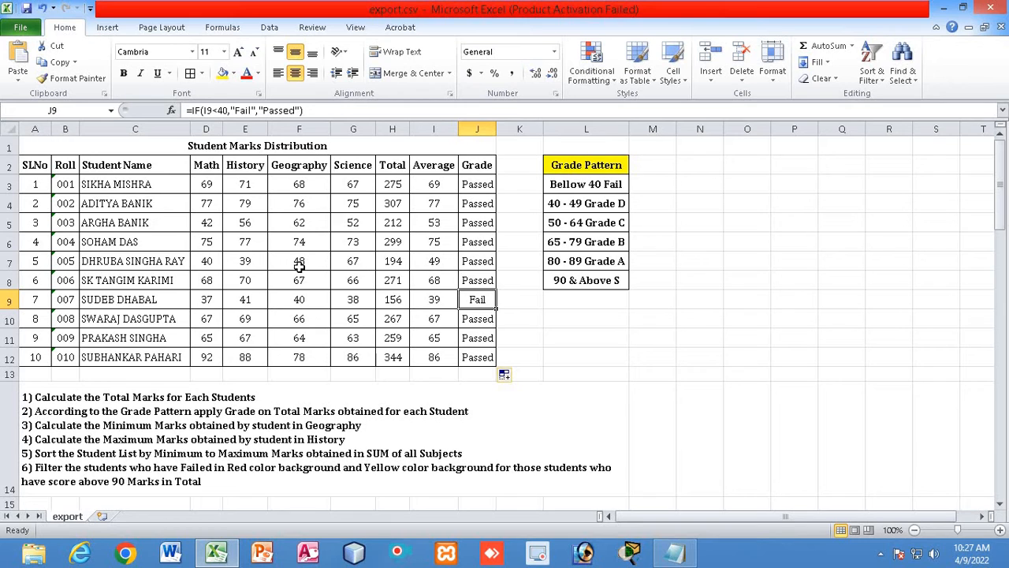
- Change the fifth student's marks in row 7 to 50 in Science, 32 in Geography and 34 in History
left_click(351, 265)
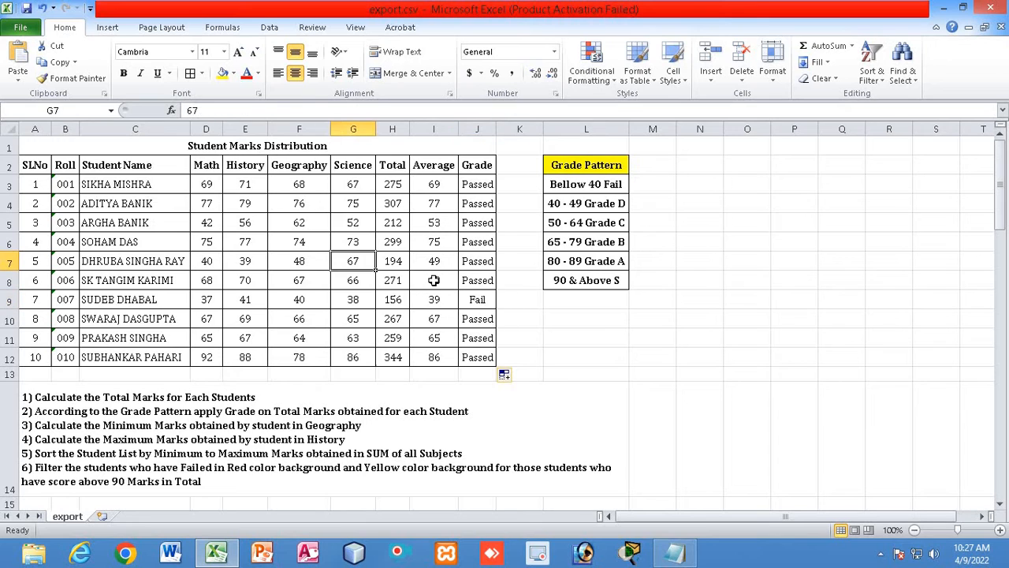
type("50")
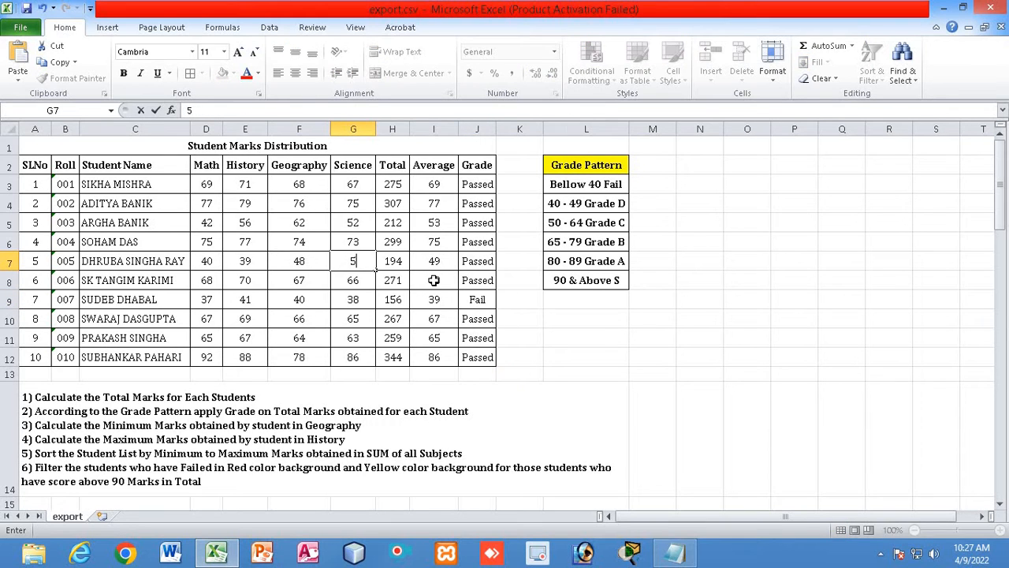
left_click(313, 262)
type("32")
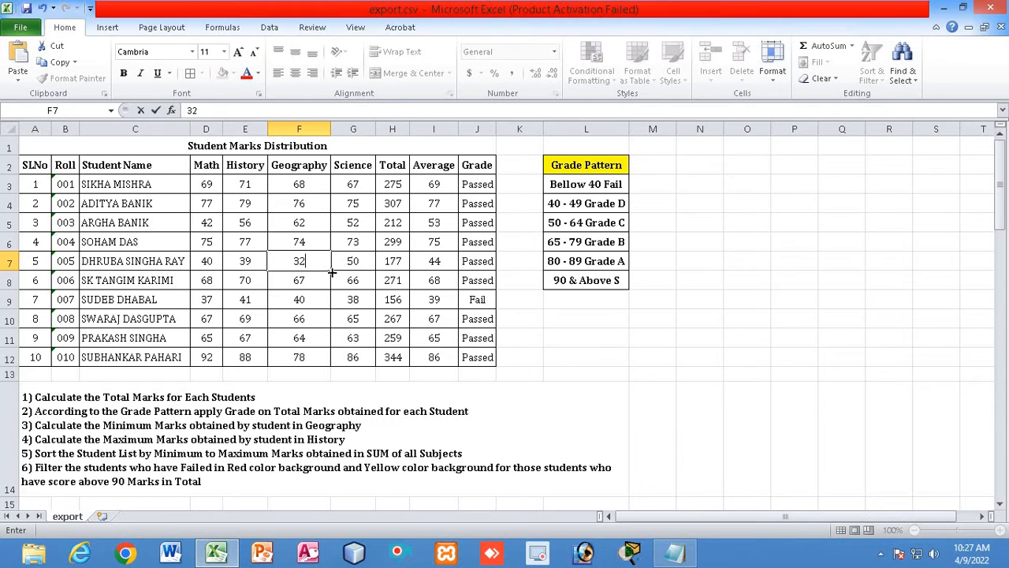
left_click(355, 266)
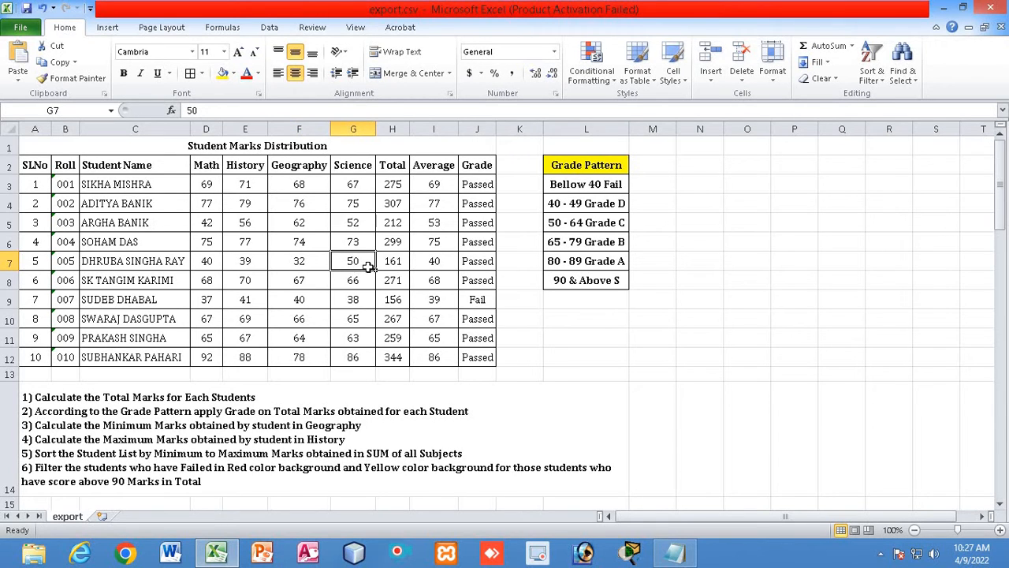
left_click(253, 262)
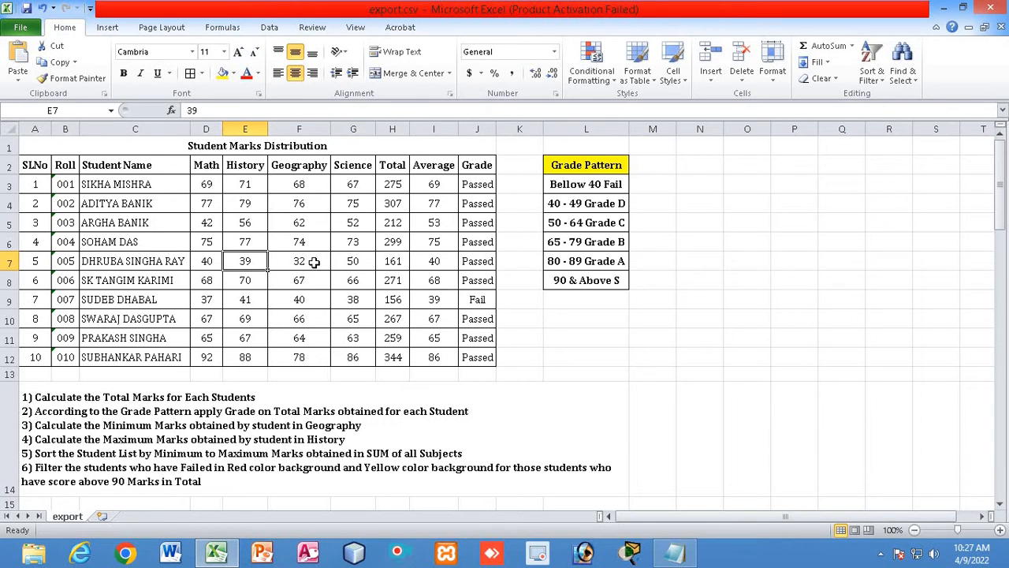
type("34")
left_click(390, 322)
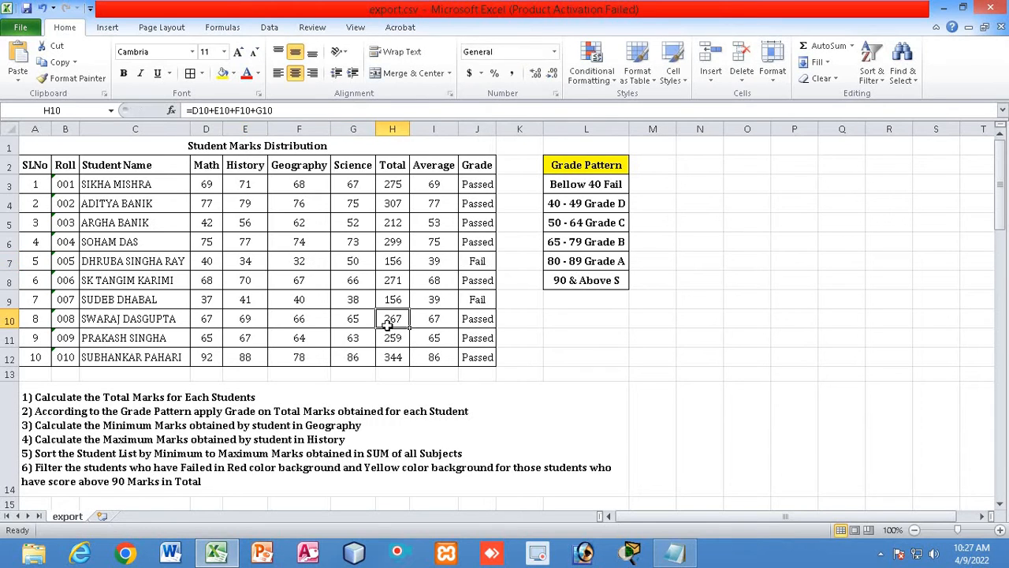
- Compare the averages of the fifth and seventh students in cells I7 and I9
left_click(434, 262)
left_click(435, 302)
left_click(435, 263)
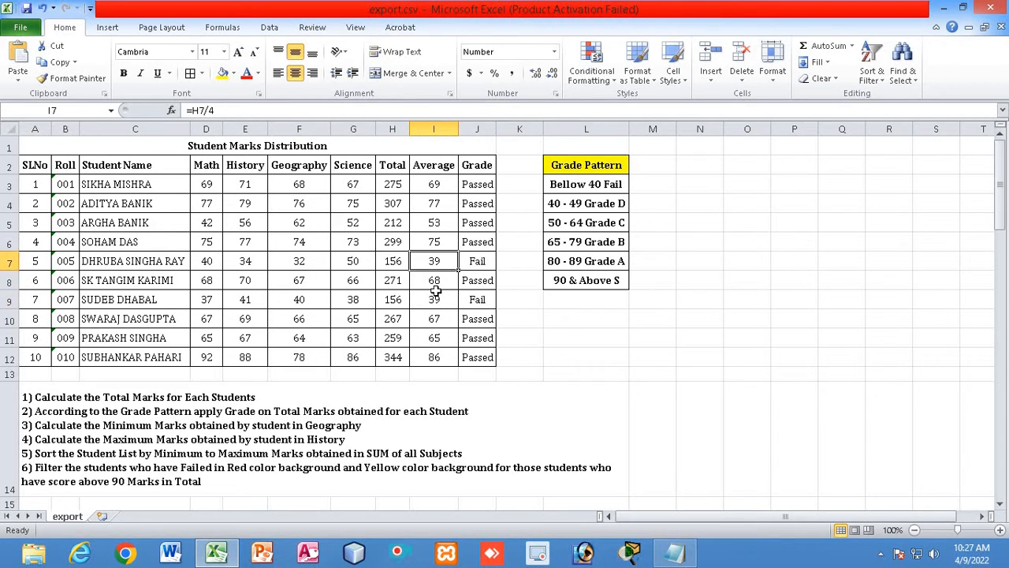
left_click(434, 301)
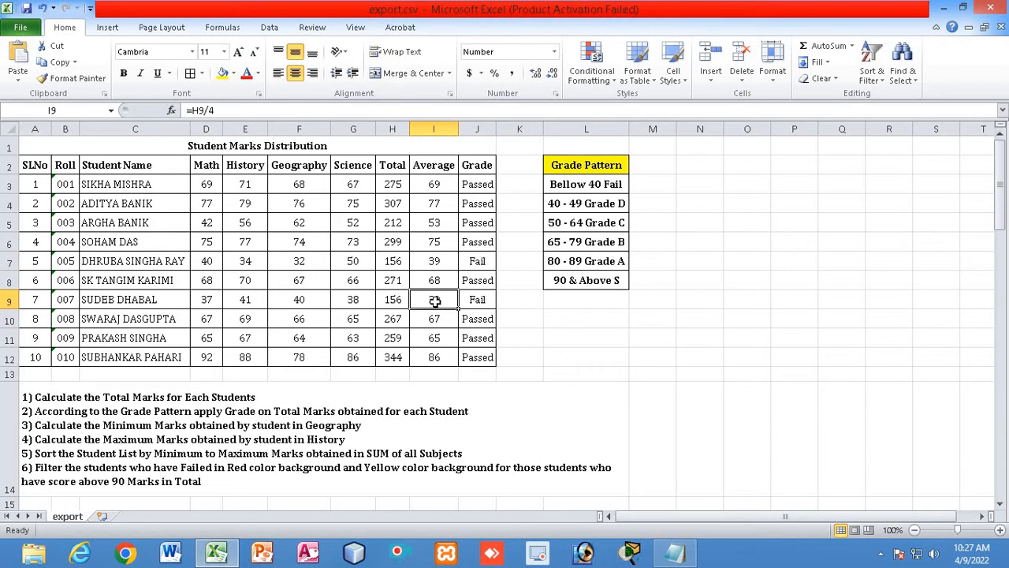
- Switch to Notepad and examine the IF formula's condition i3<40 and its "Fail" and "Passed" results
left_click(671, 554)
left_click(224, 344)
left_click_drag(224, 345, 39, 345)
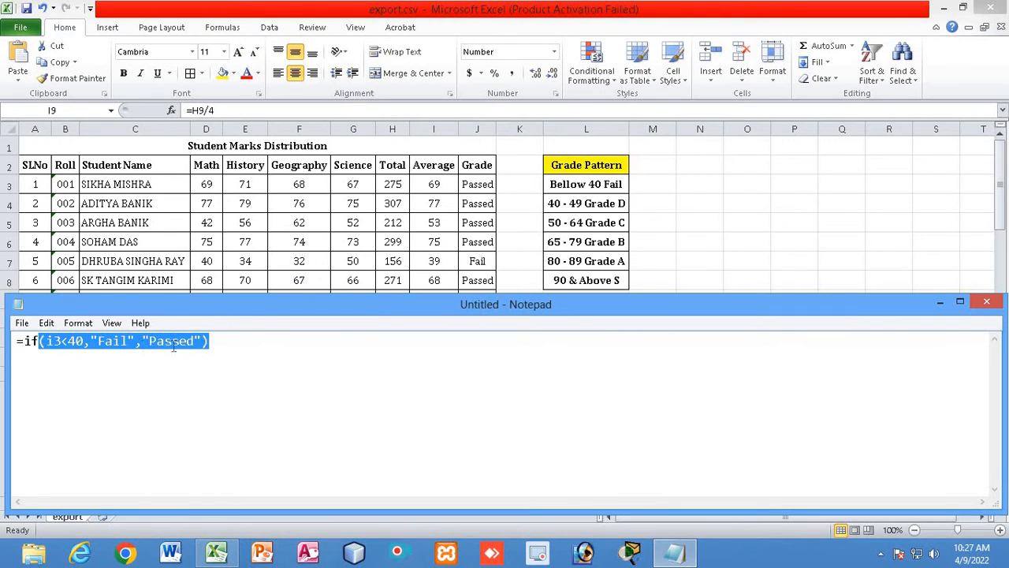
left_click(192, 353)
left_click_drag(237, 345, 6, 343)
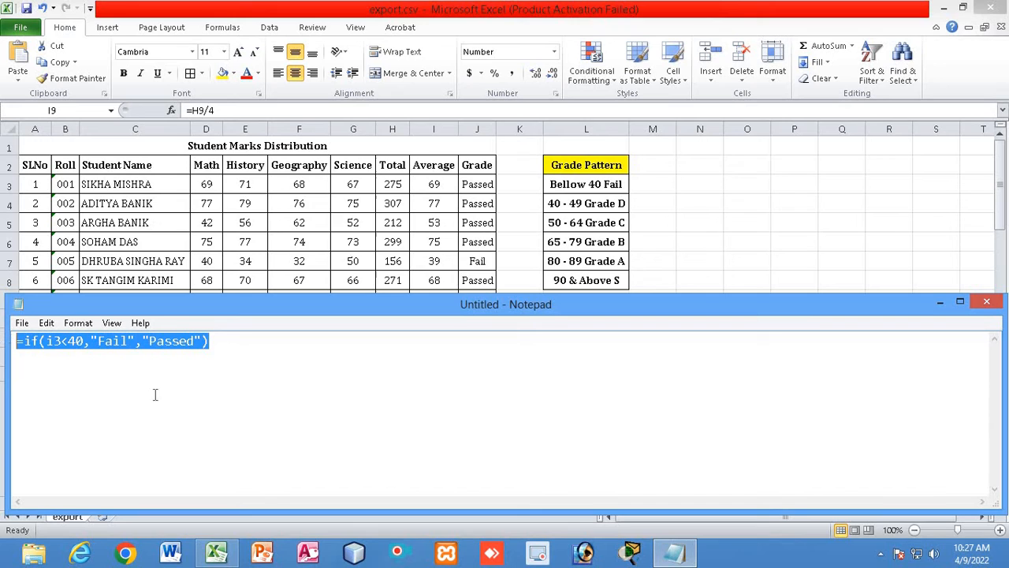
left_click(298, 429)
left_click_drag(97, 342, 194, 342)
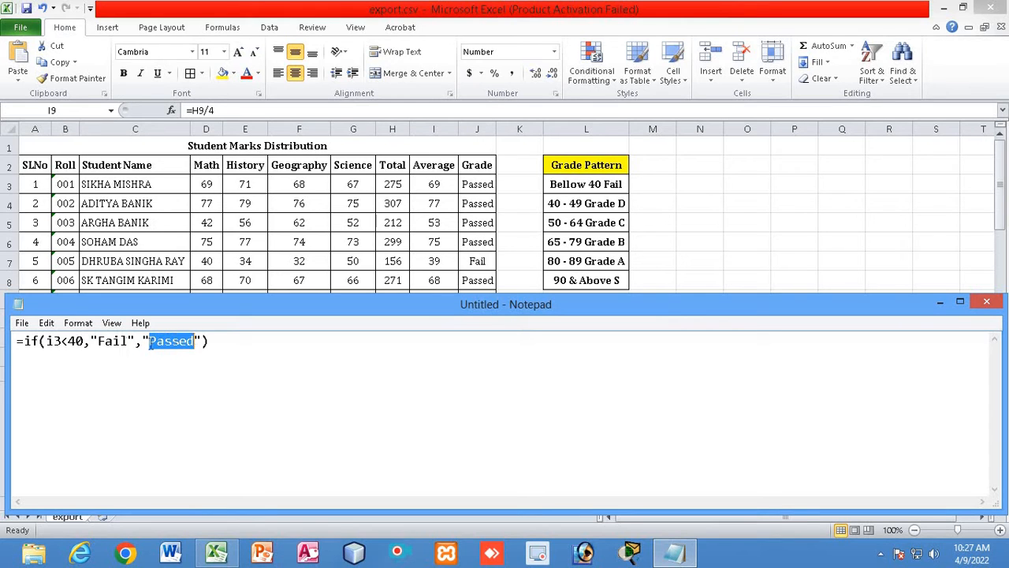
left_click_drag(46, 341, 127, 340)
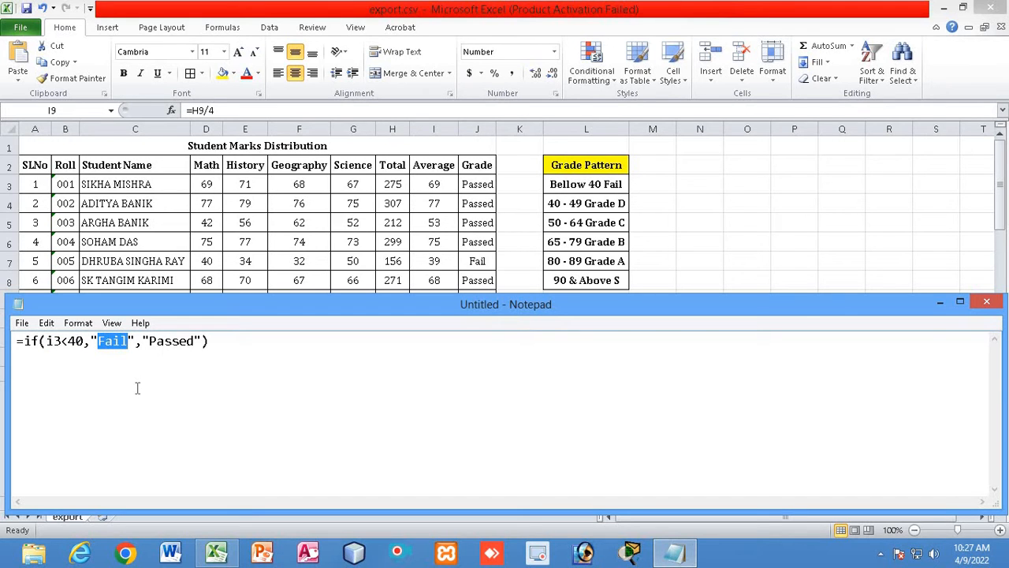
left_click_drag(47, 340, 84, 340)
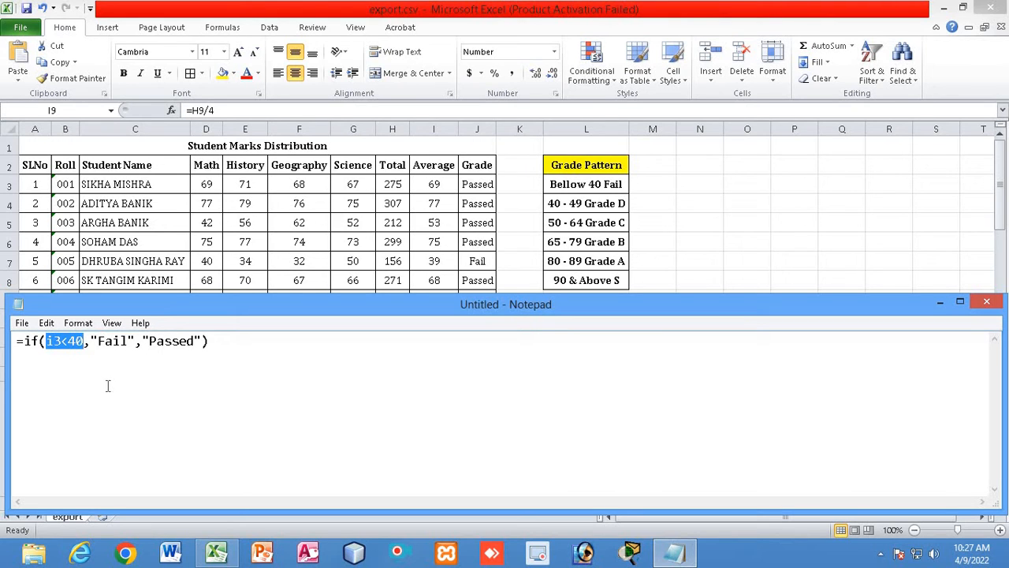
left_click_drag(150, 340, 194, 340)
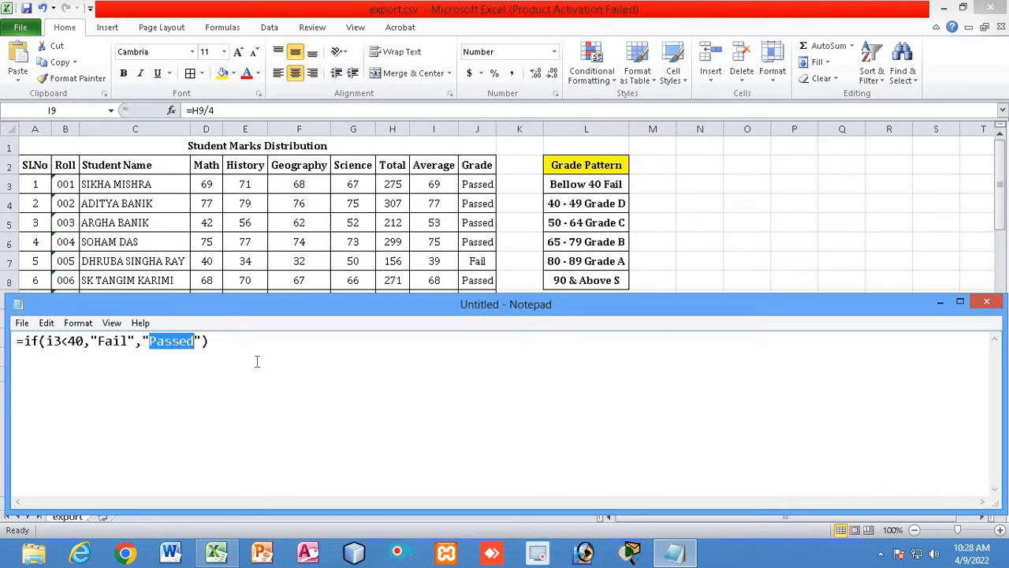
left_click(257, 349)
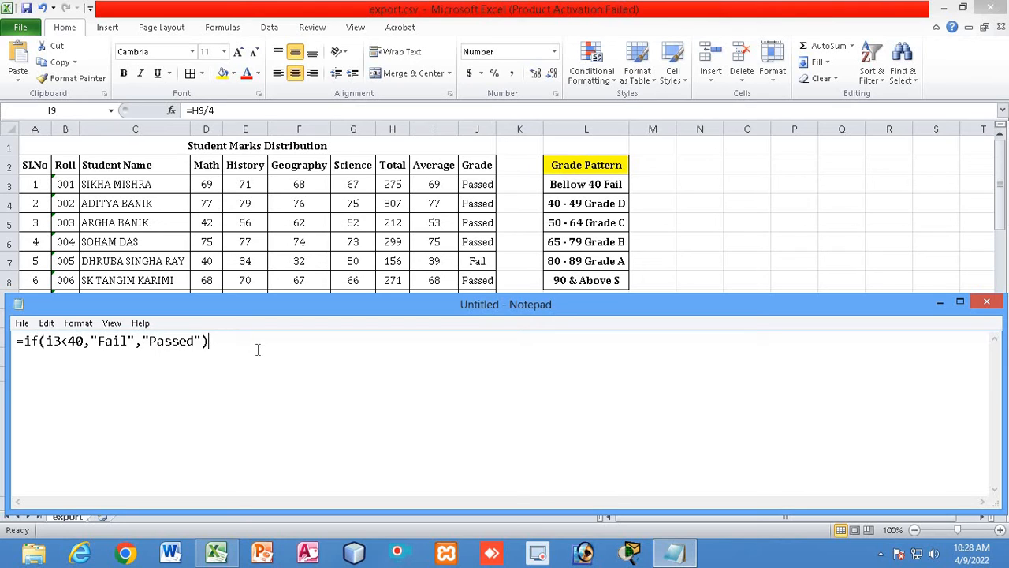
- Start a second formula, =if(i3), below the first one in Notepad
key("Return")
type("=if()")
key("Left")
type("i3")
- Switch to Excel and change the seventh student's average formula in I9 to =I3=H9/4
double_click(440, 184)
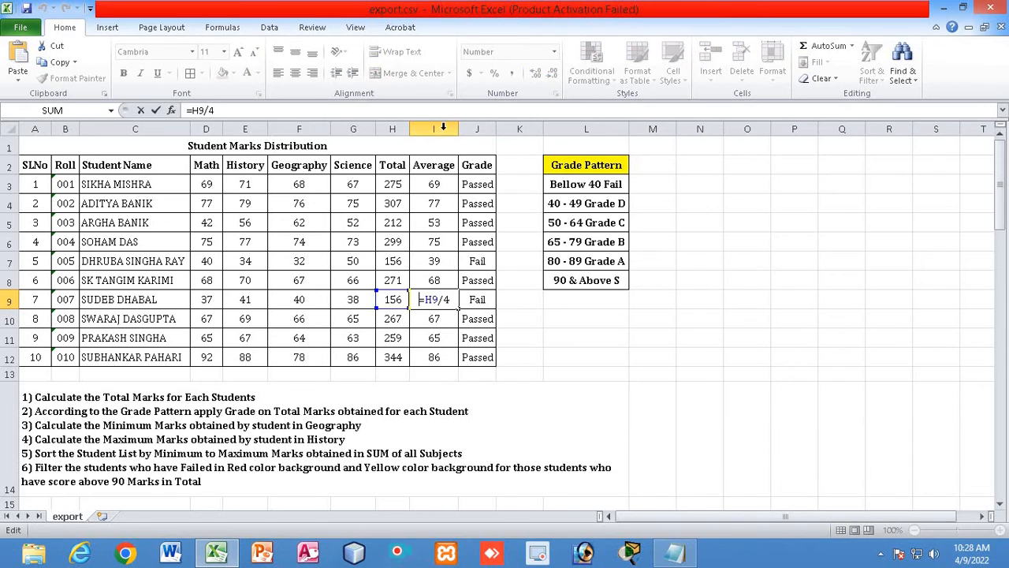
type("=")
left_click(437, 186)
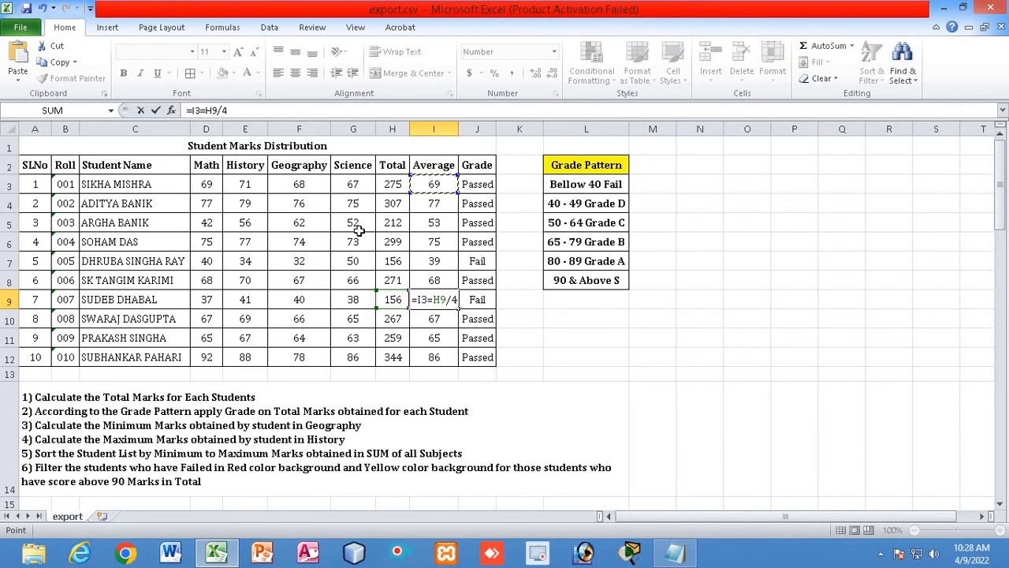
key("Return")
- Return to Notepad and extend the second formula to =if(i3<40,"Fail",)
left_click(674, 555)
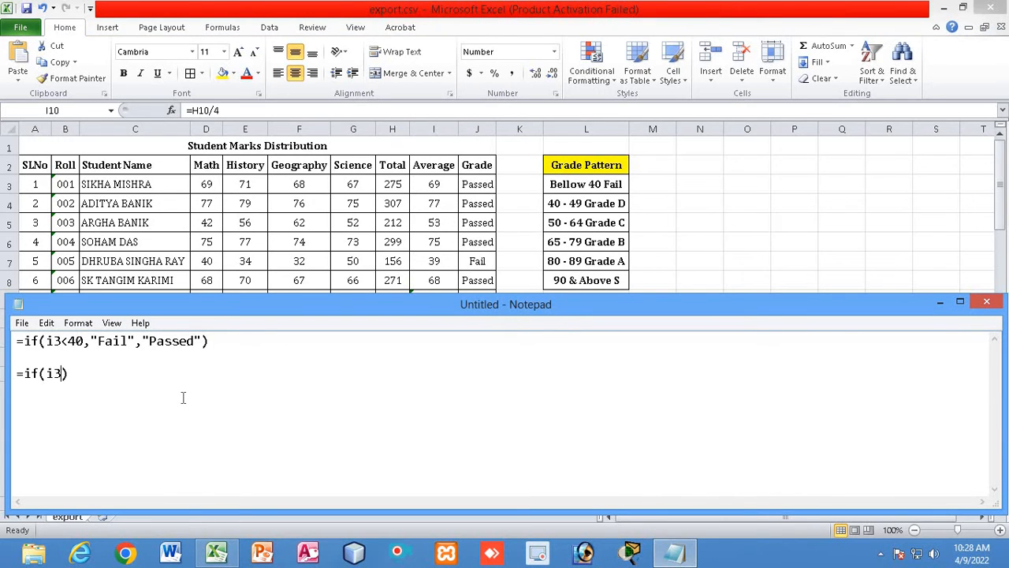
type("<")
type("40")
type(",")
type("\"\"")
type("Fail")
key("Right")
type(",")
- Check the below-40 and 40 - 49 entries of the Grade Pattern and add a nested if() as the second formula's last argument
left_click_drag(143, 341, 202, 341)
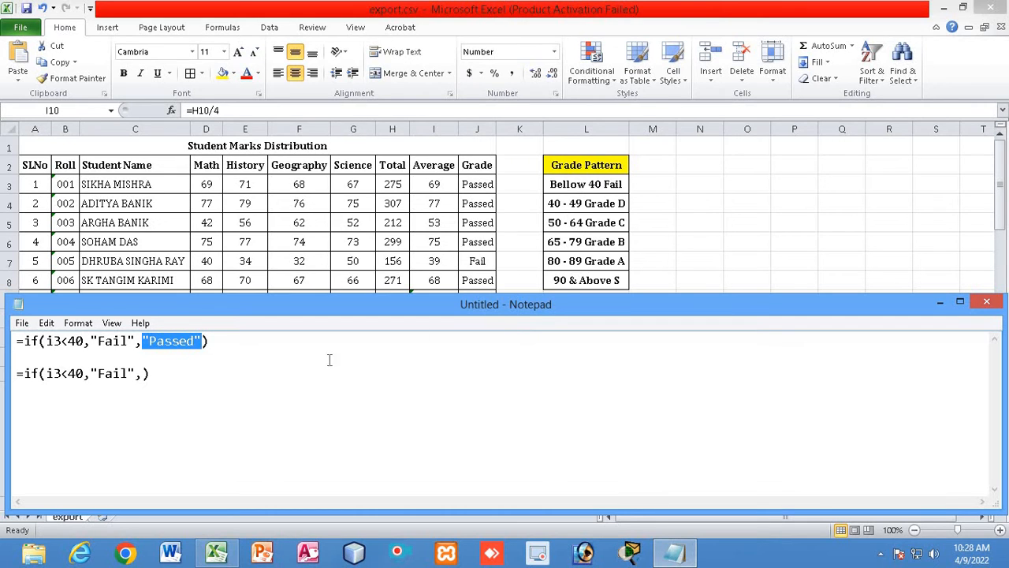
left_click(144, 373)
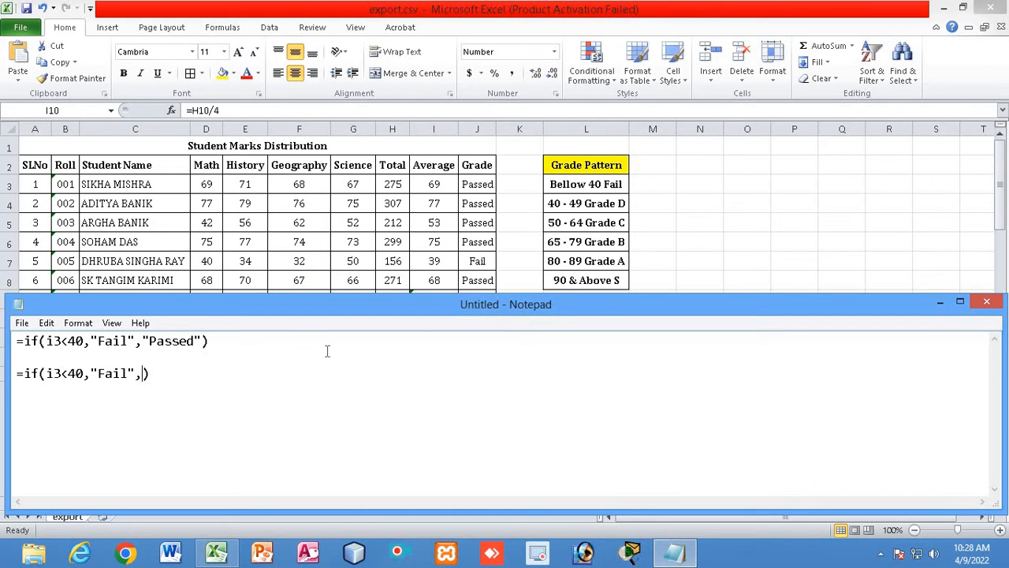
left_click(577, 203)
left_click(576, 203)
left_click(575, 184)
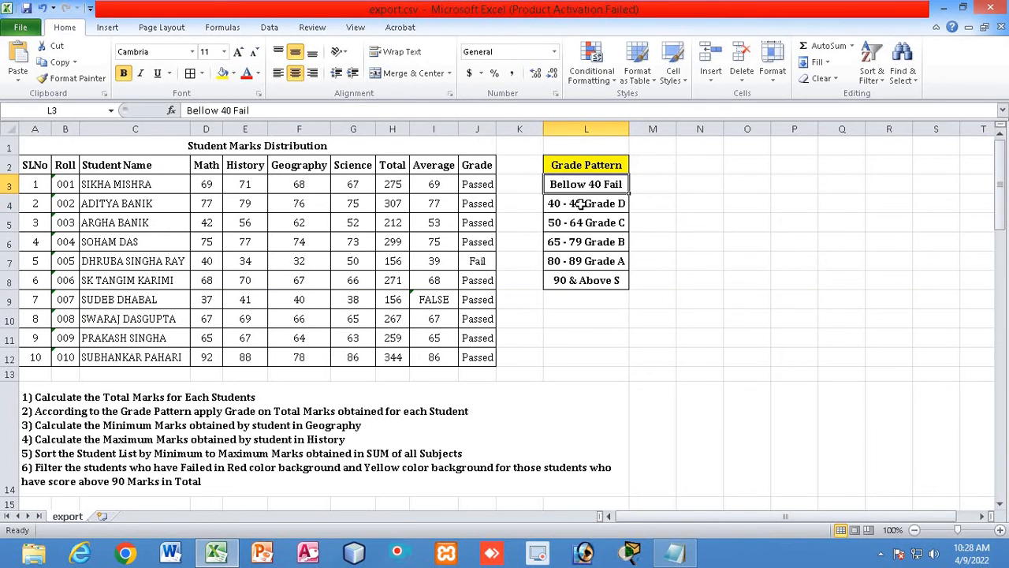
left_click(584, 203)
left_click(674, 552)
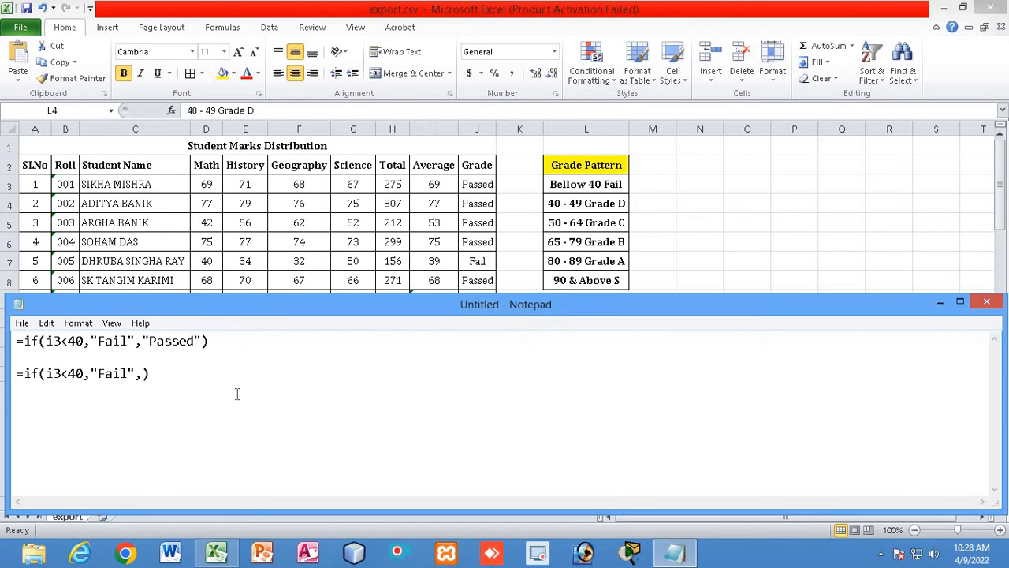
type("if()")
- Examine the second formula's outer condition i3<40, its "Fail" result and the nested if()
left_click(45, 374)
left_click_drag(46, 373, 128, 376)
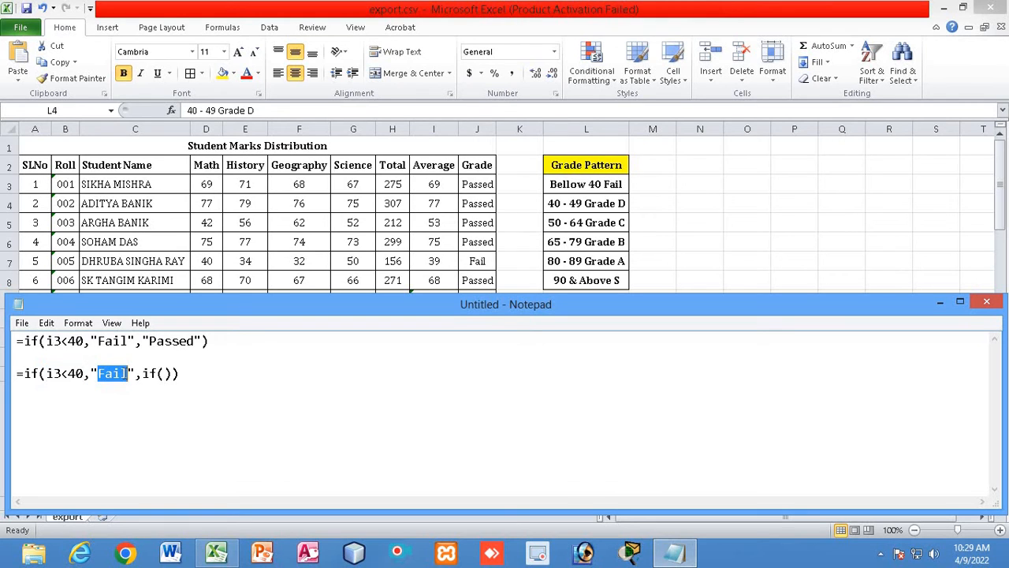
left_click(47, 372)
left_click_drag(47, 374, 84, 374)
left_click(104, 377)
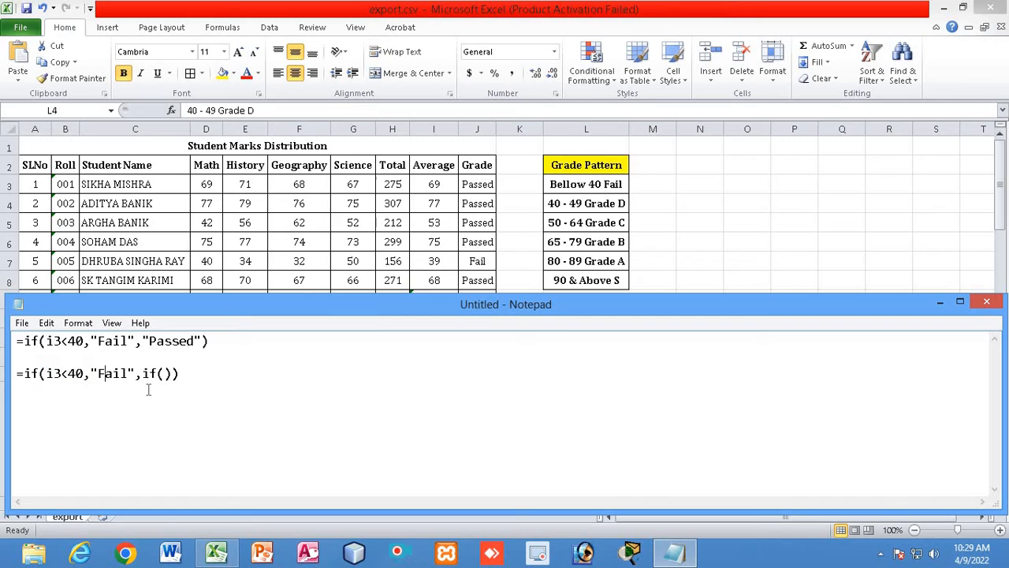
left_click_drag(144, 376, 169, 377)
- Fill the nested if with the condition i3<49 and the result "D", followed by a comma
left_click(166, 377)
type("i")
type("3")
type("<")
type("49")
type(",")
type("\"\"")
type("D\"")
type(",")
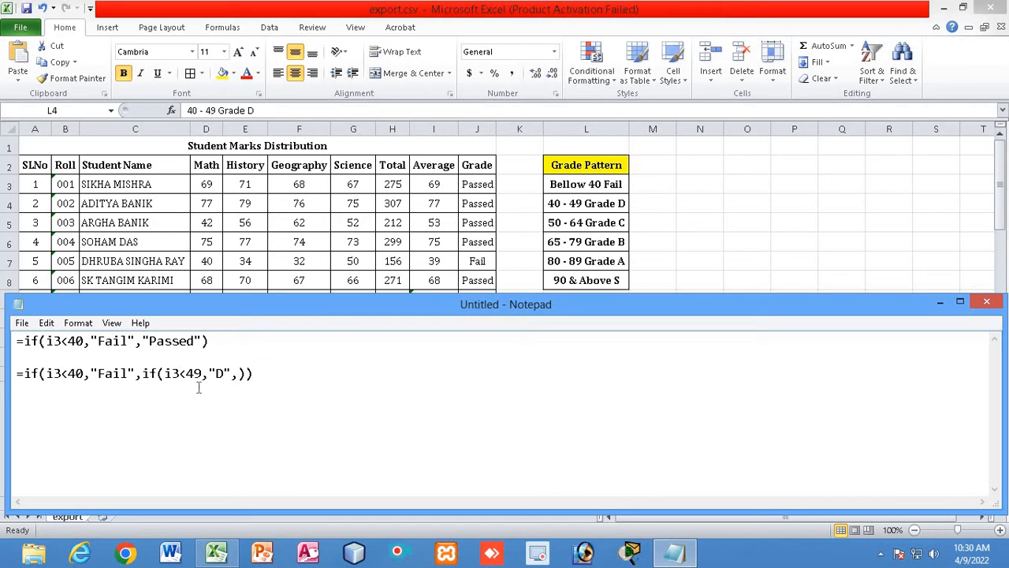
- Review the nested condition i3<49 and its "D" result in the second formula
left_click_drag(164, 372, 202, 369)
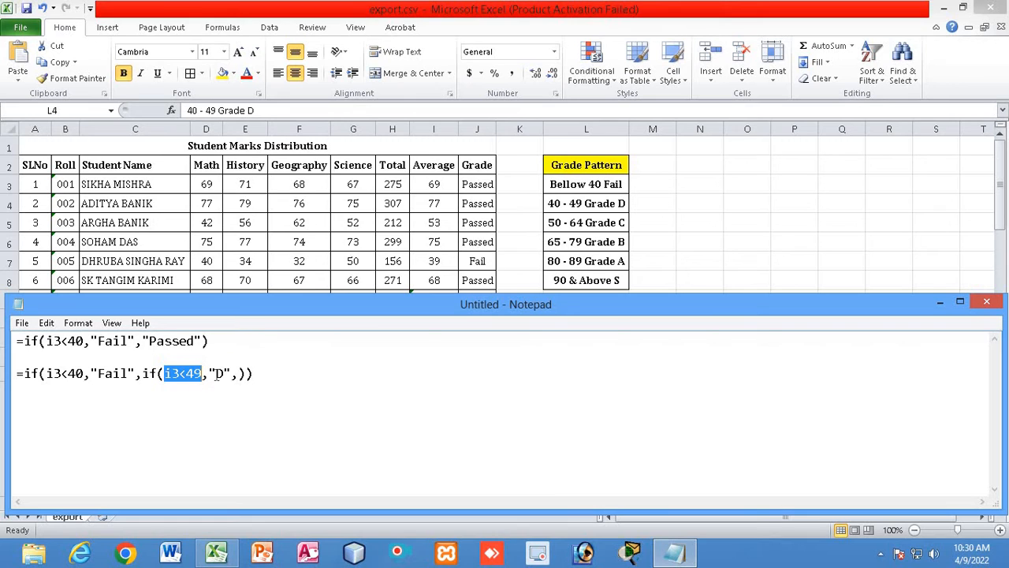
left_click_drag(209, 372, 231, 373)
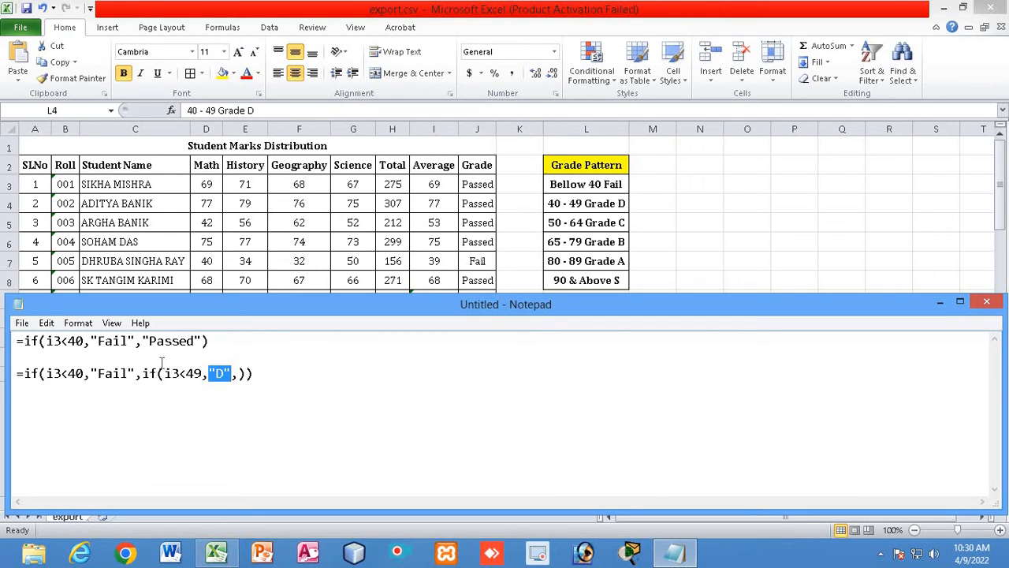
left_click_drag(164, 372, 201, 372)
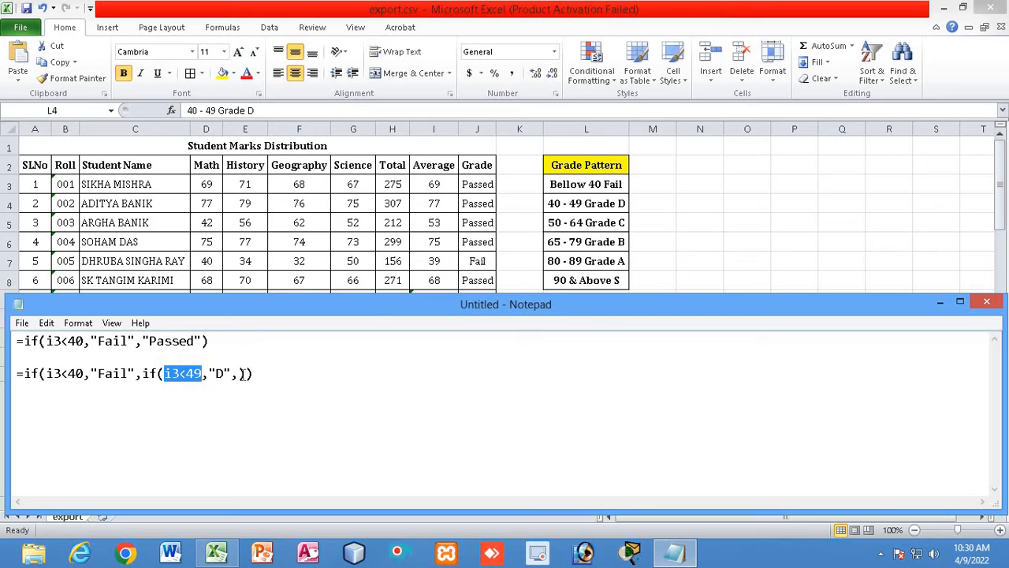
- Nest another if() after the "D" result in the second formula, with the condition i3<64 and the result "C"
left_click(238, 373)
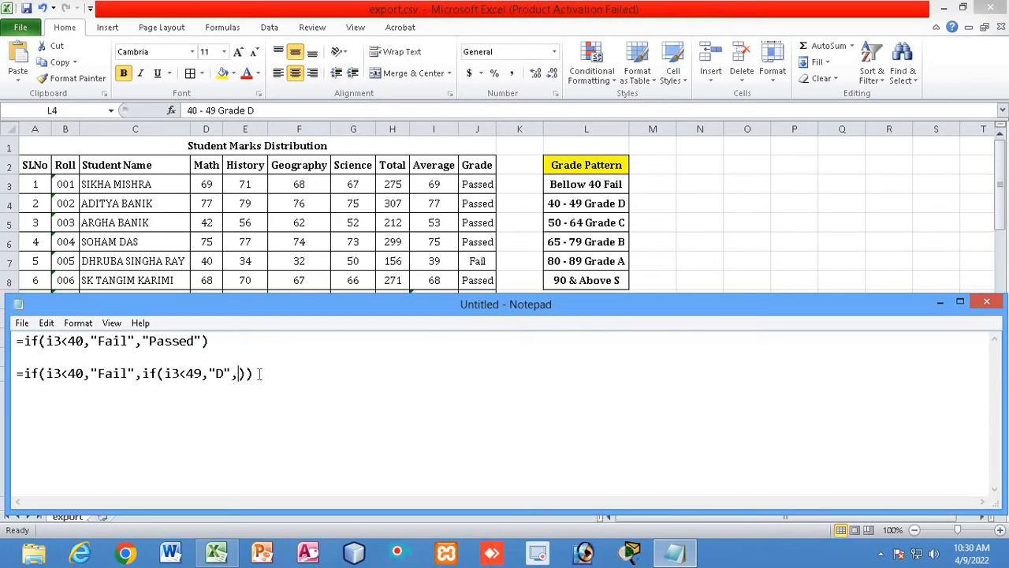
type("if()")
key("Left")
type("i3<")
type("64")
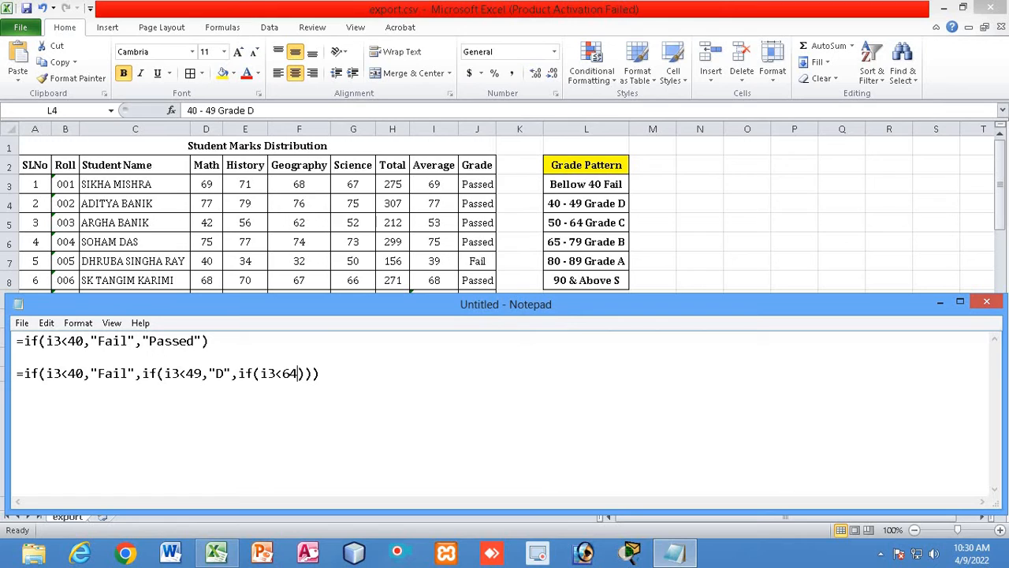
type(",\"\"")
key("Left")
type("C")
- Compare the 50 - 64 Grade C entry of the Grade Pattern with the formula's i3<64 condition and its "C" result
left_click(597, 223)
left_click(597, 223)
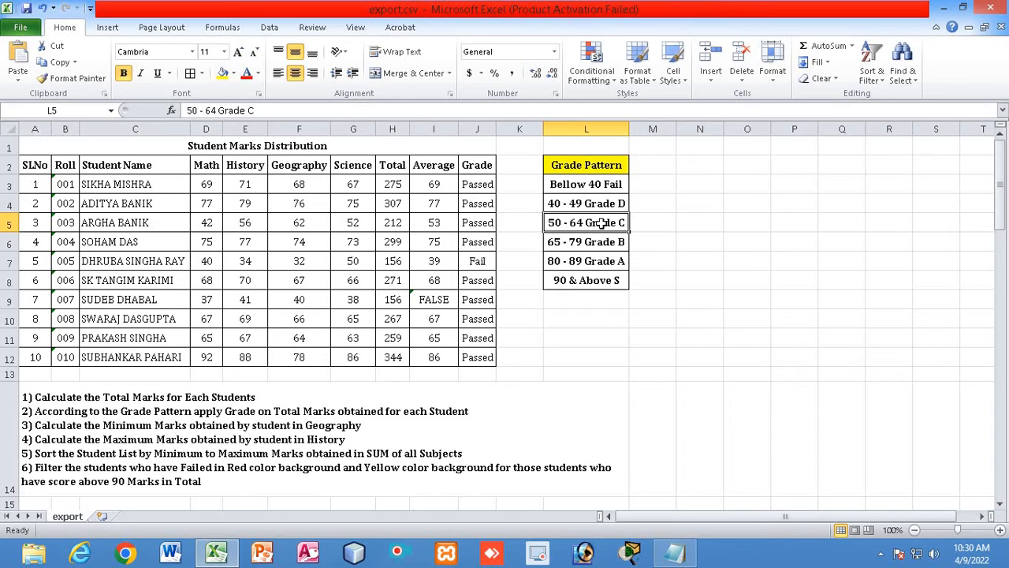
left_click(674, 552)
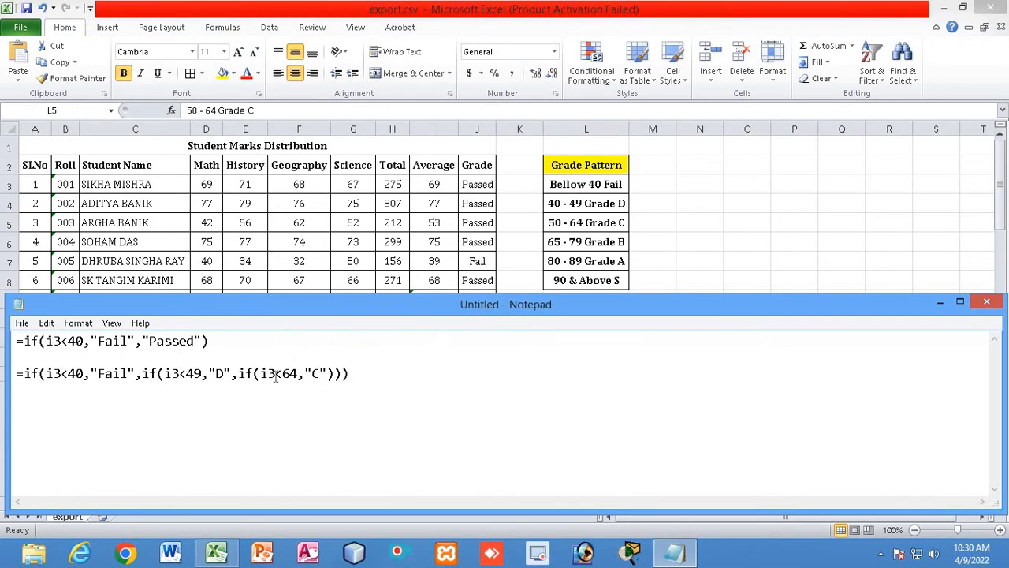
left_click_drag(261, 375, 298, 375)
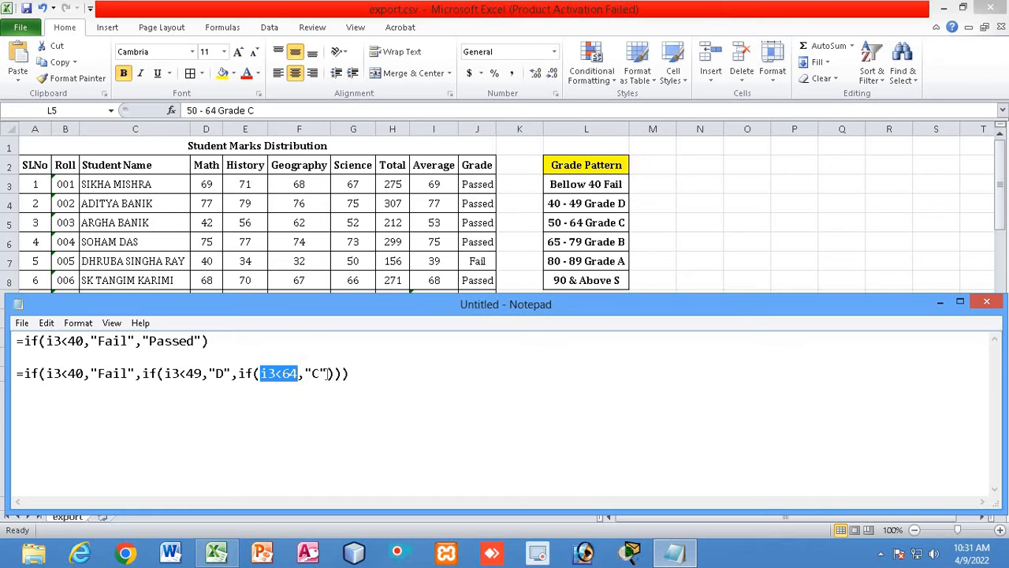
left_click(328, 374)
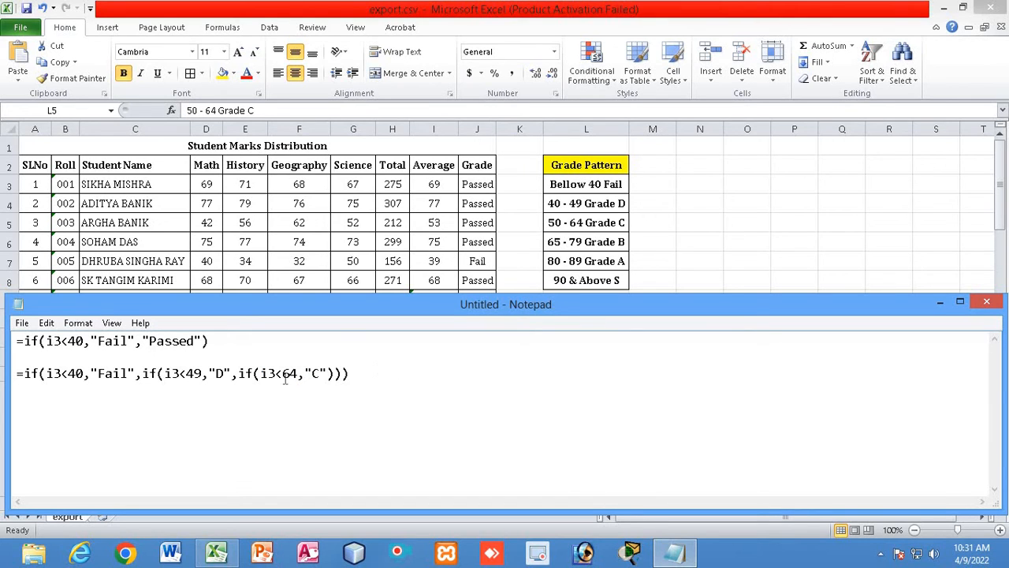
left_click_drag(261, 374, 298, 373)
- Nest an if() after the "C" result for the 65 - 79 band, with the condition i3<79 and the result "B"
left_click(325, 375)
type(",if()")
key("Left")
type("<")
left_click(563, 242)
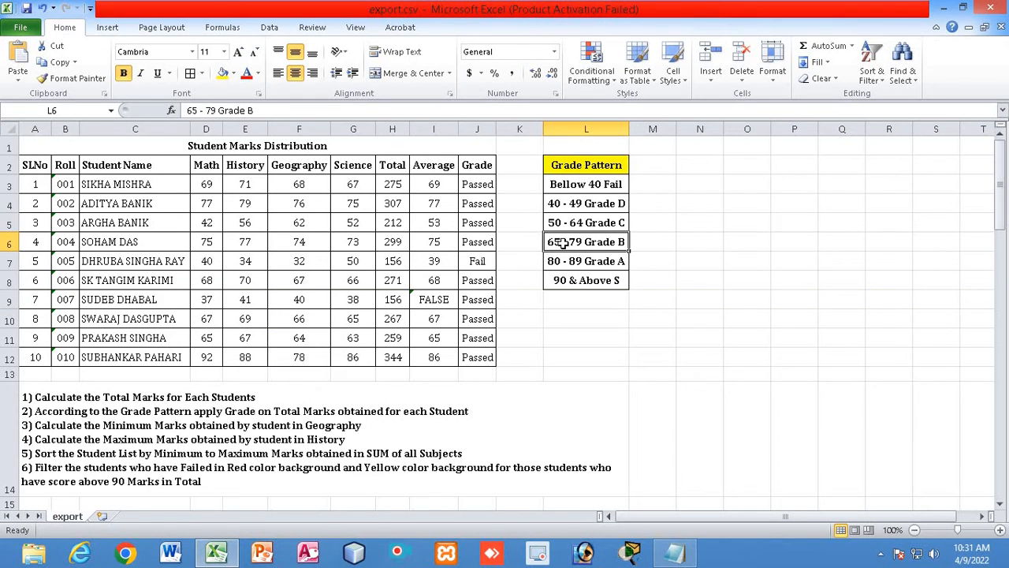
left_click(674, 552)
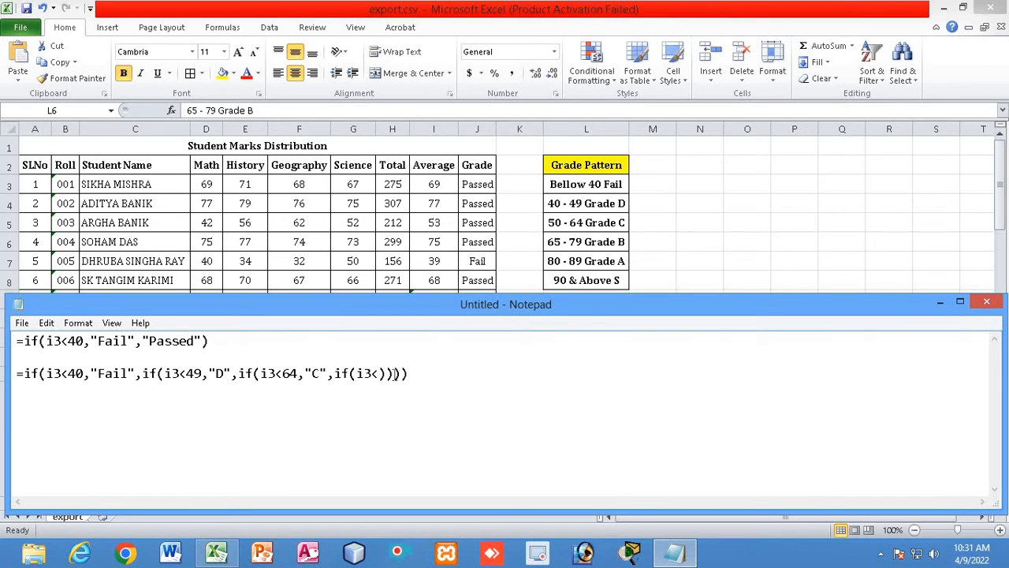
type("7")
type("9,")
type("\"\"")
type("B")
- Nest an if() after the "B" result for the 80 - 89 band, with the condition i3<89 and the result "A"
type(",if")
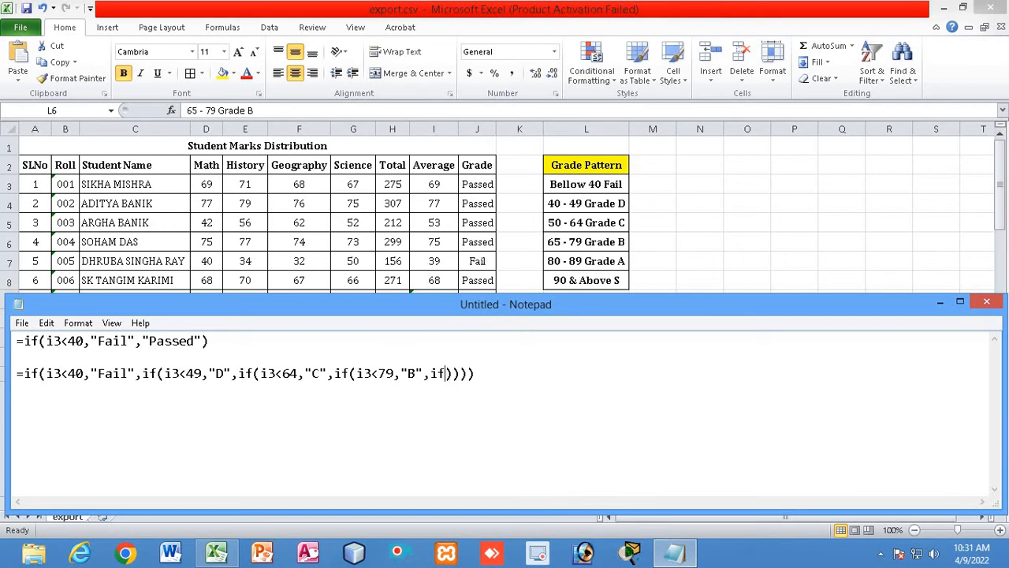
type("(i3<89")
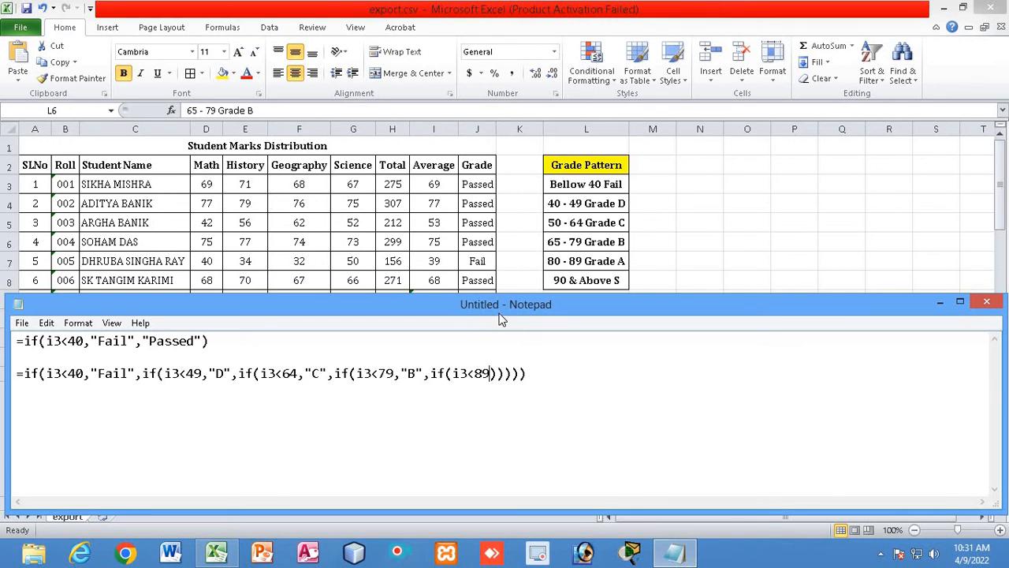
left_click(575, 248)
left_click(575, 264)
left_click(668, 559)
type("\"\"A")
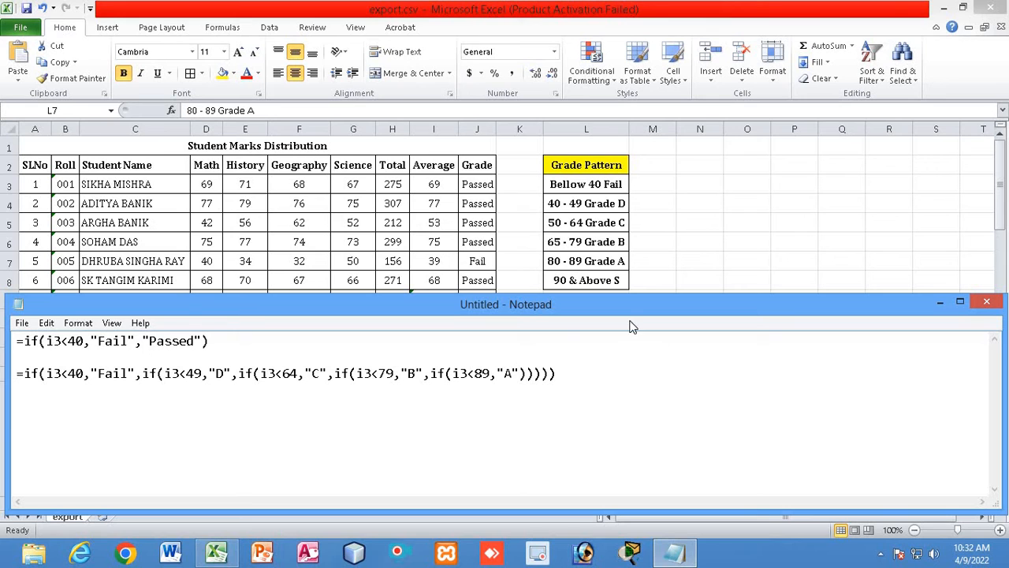
- Check the Grade Pattern's 90 & Above entry and add "S" as the innermost if's last argument
left_click(575, 263)
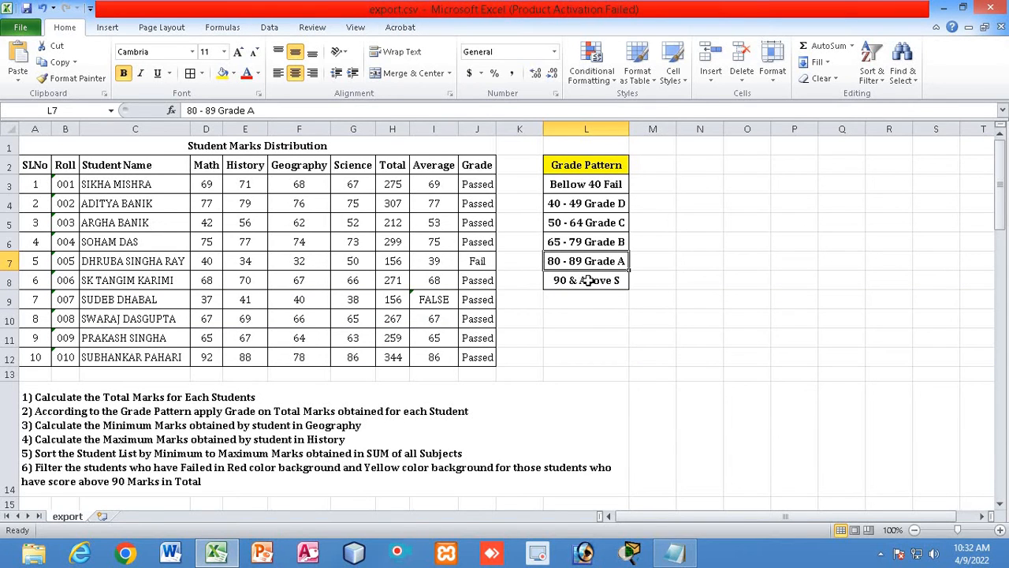
left_click(588, 280)
left_click(690, 558)
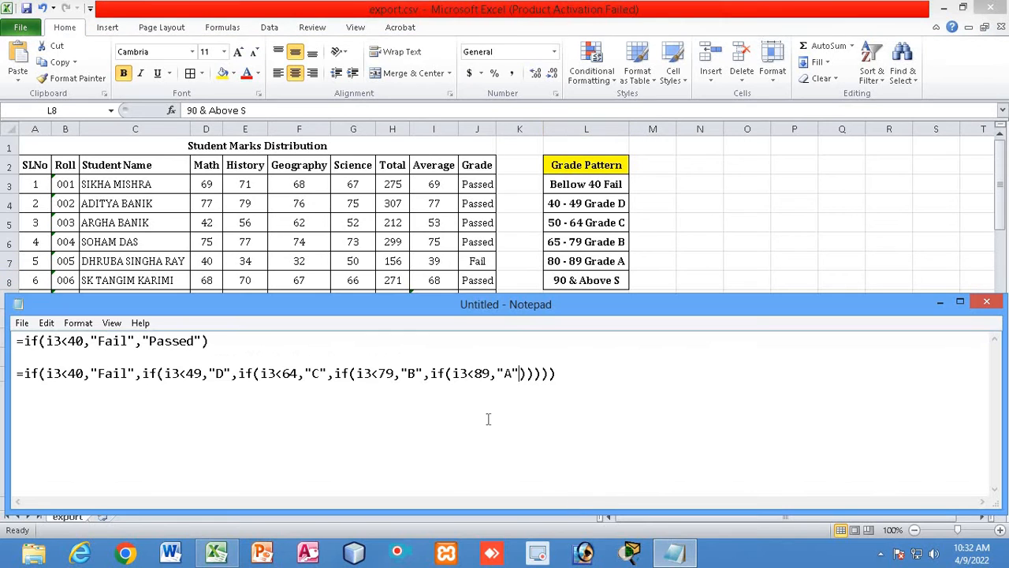
type(",\"S")
type("\"A\",\"")
type("S")
- Copy the whole nested if formula from Notepad into cell J3 of the Excel sheet, replacing the existing Grade formula
key("End")
key("shift+Home")
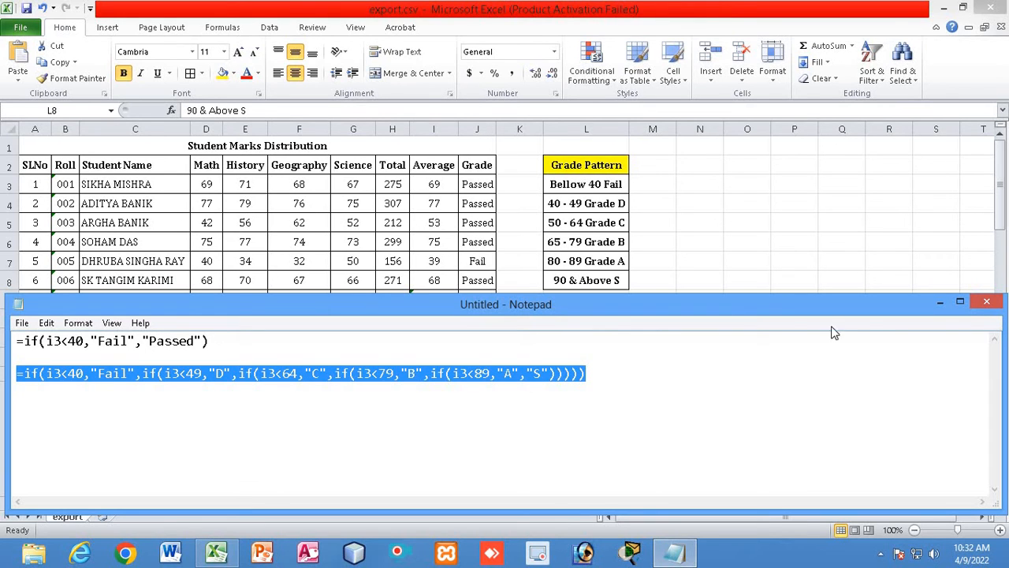
key("alt+Tab")
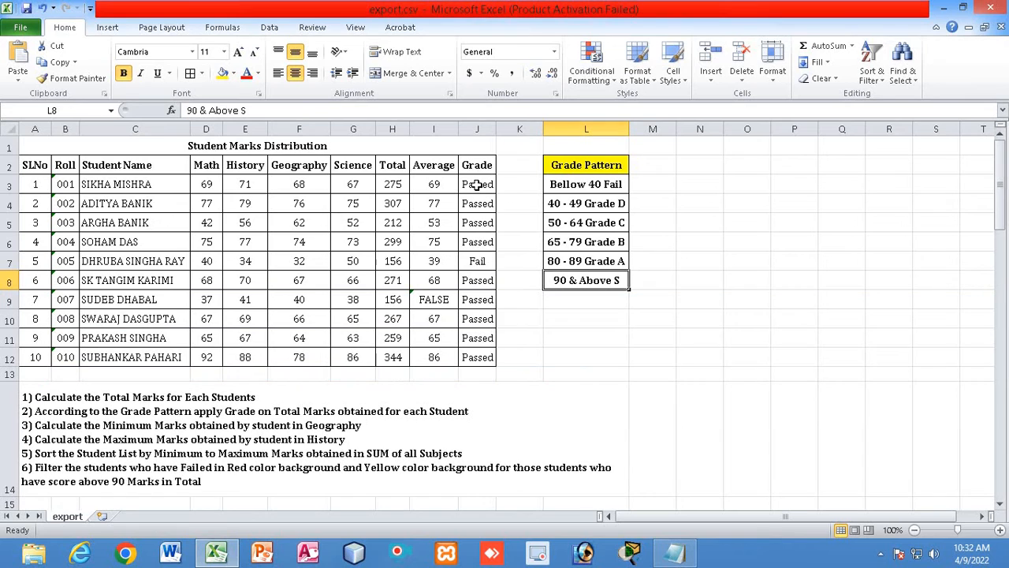
left_click(477, 185)
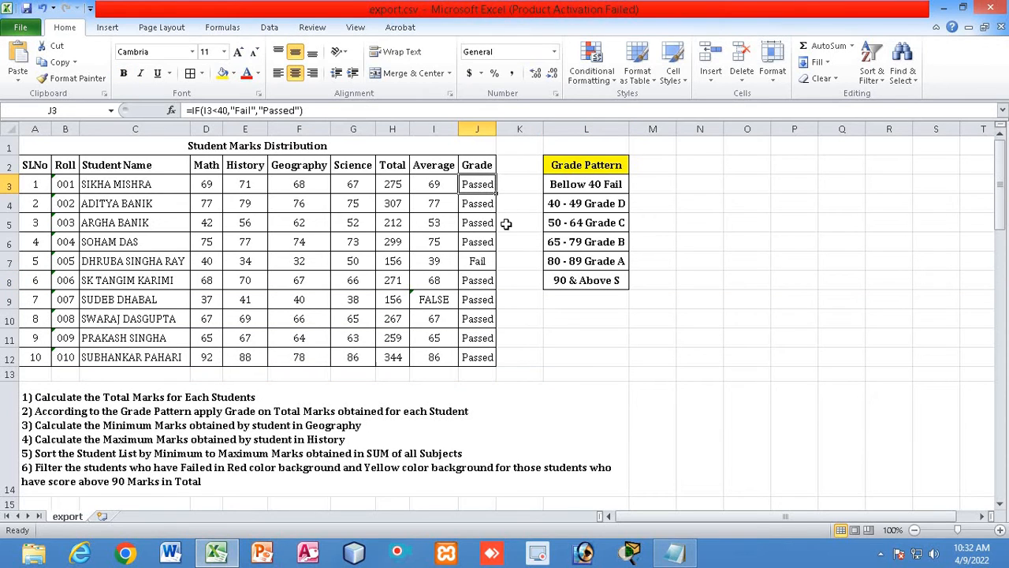
type("=IF(I3<40,\"Fail\",IF(I3<49,\"D\",IF(I3<64,\"C\",IF(I3<79,\"B\",IF(I3<89,\"A\",\"S\")))))")
key("Down")
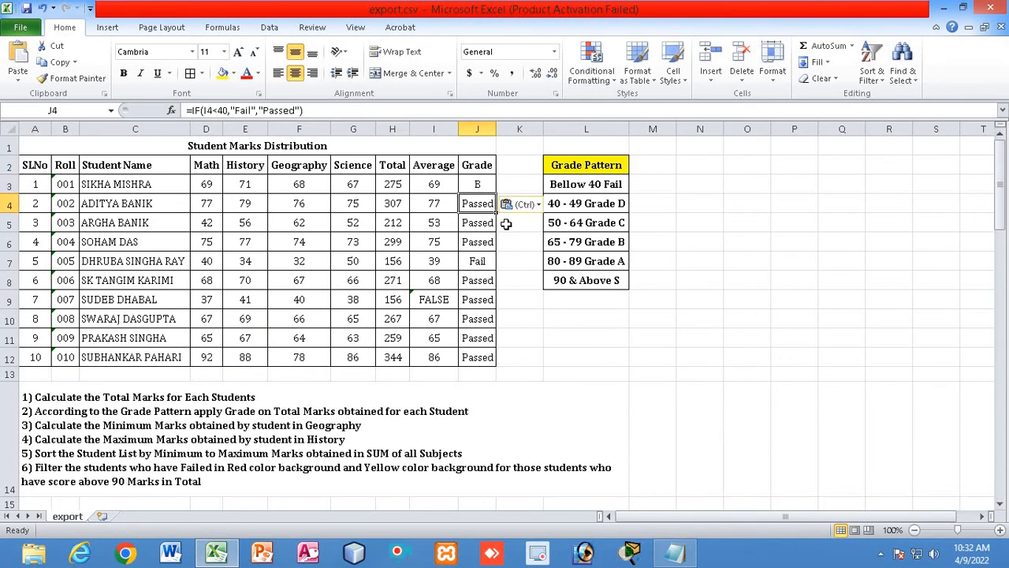
- Fill the nested IF formula from J3 down the Grade column to J12
left_click(476, 185)
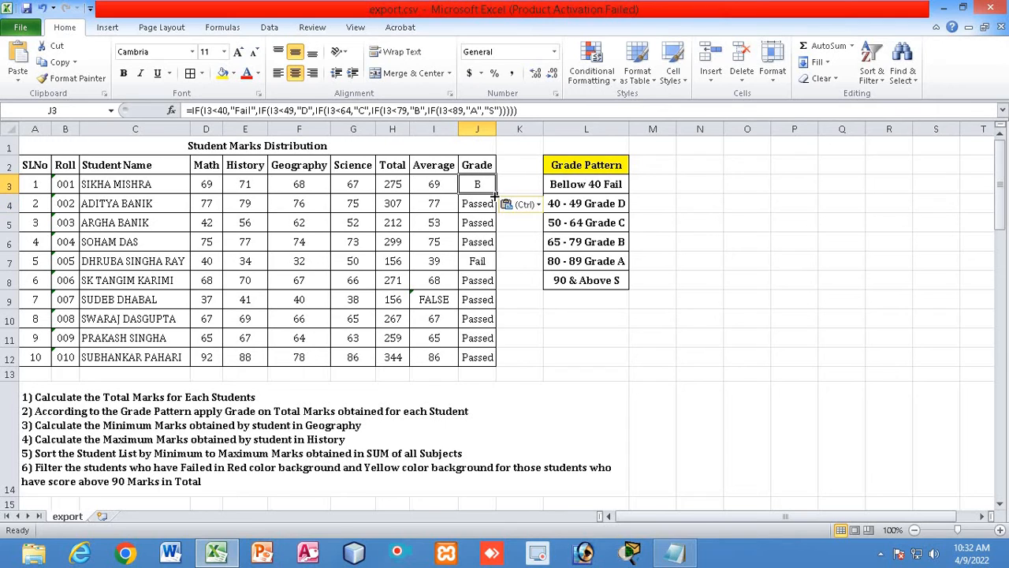
left_click_drag(496, 193, 487, 363)
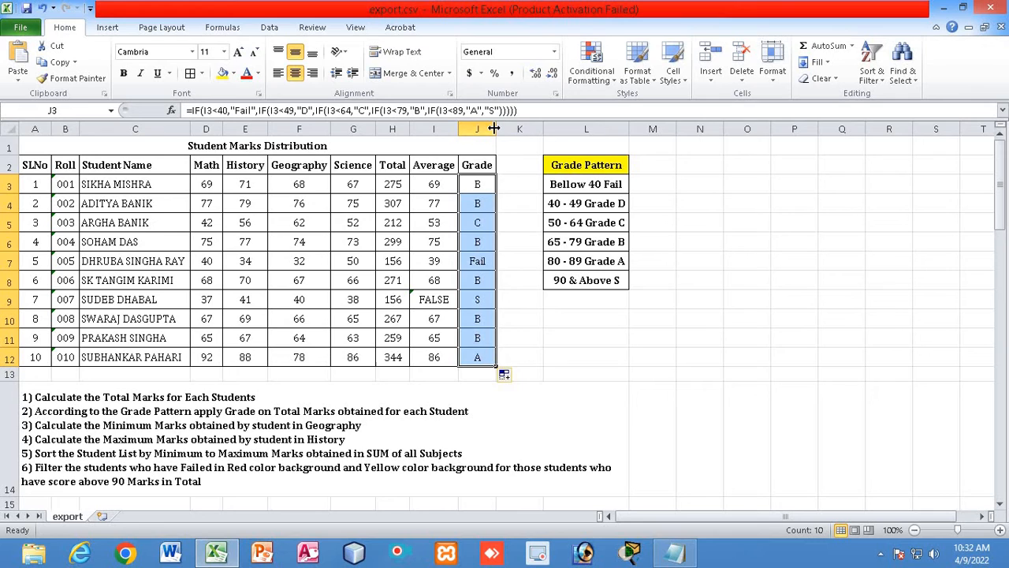
left_click(606, 339)
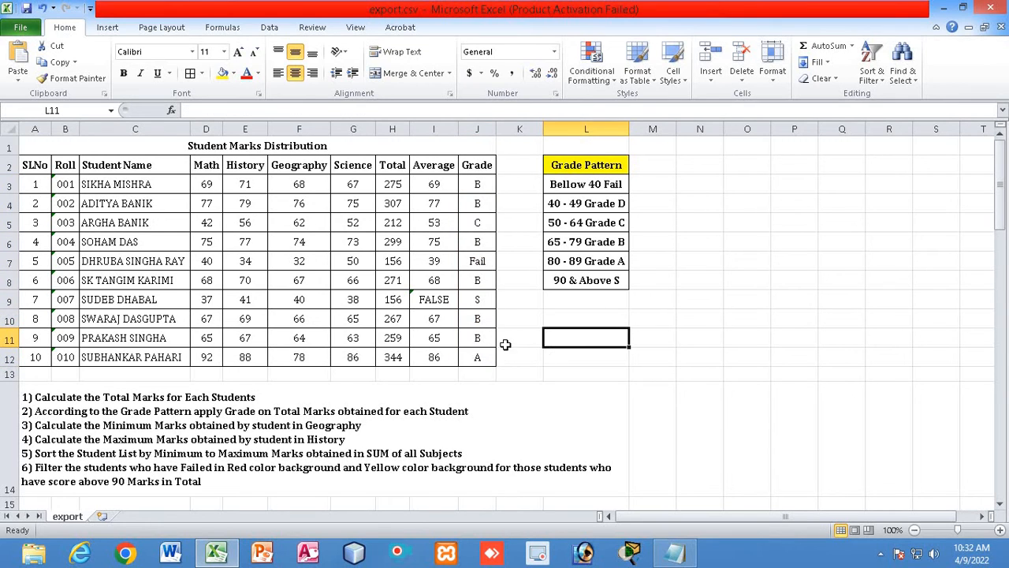
- Clear the faulty average in I9 and refill the Average formula from I3 down to I12
left_click(433, 299)
key("Delete")
left_click(564, 375)
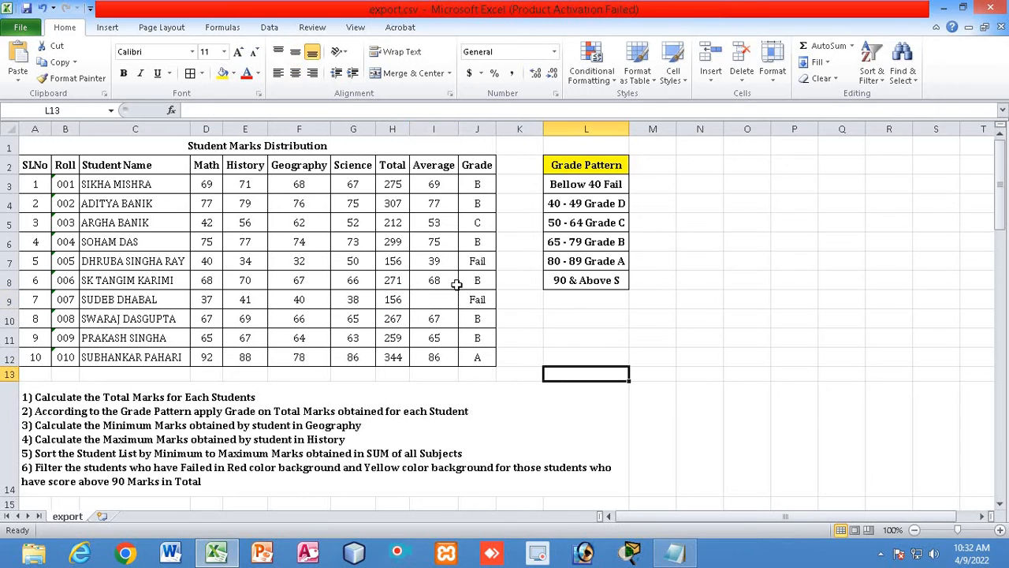
left_click(431, 190)
left_click_drag(458, 191, 460, 359)
left_click(583, 357)
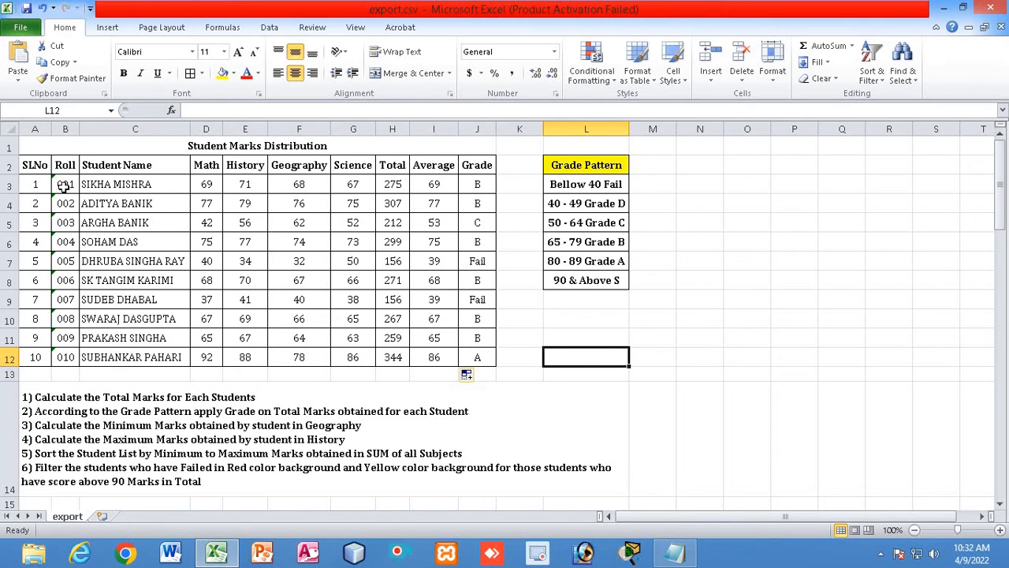
- Check the averages and grades in rows 3 to 5 against the matching Grade Pattern bands
left_click(6, 185)
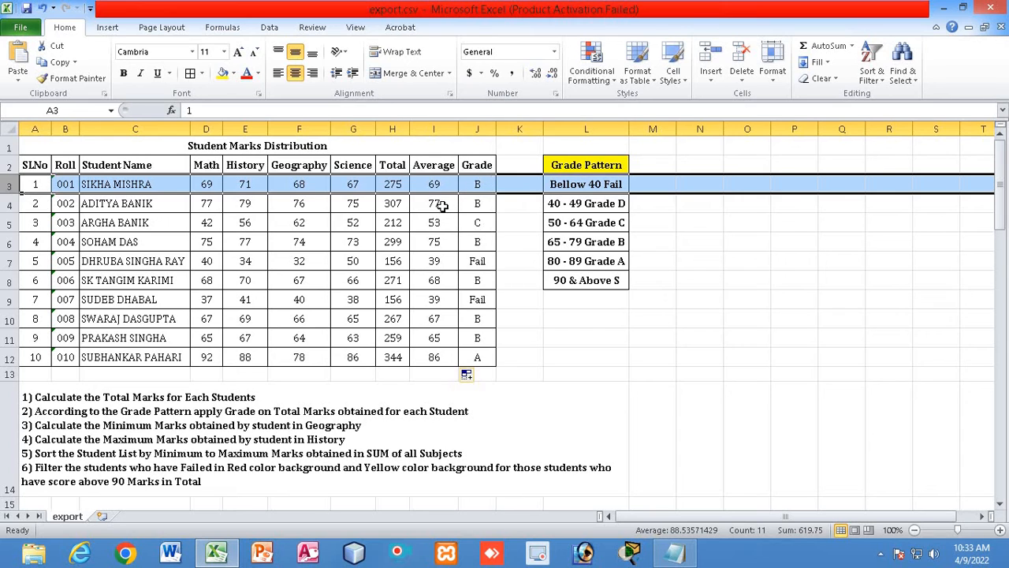
left_click(6, 205)
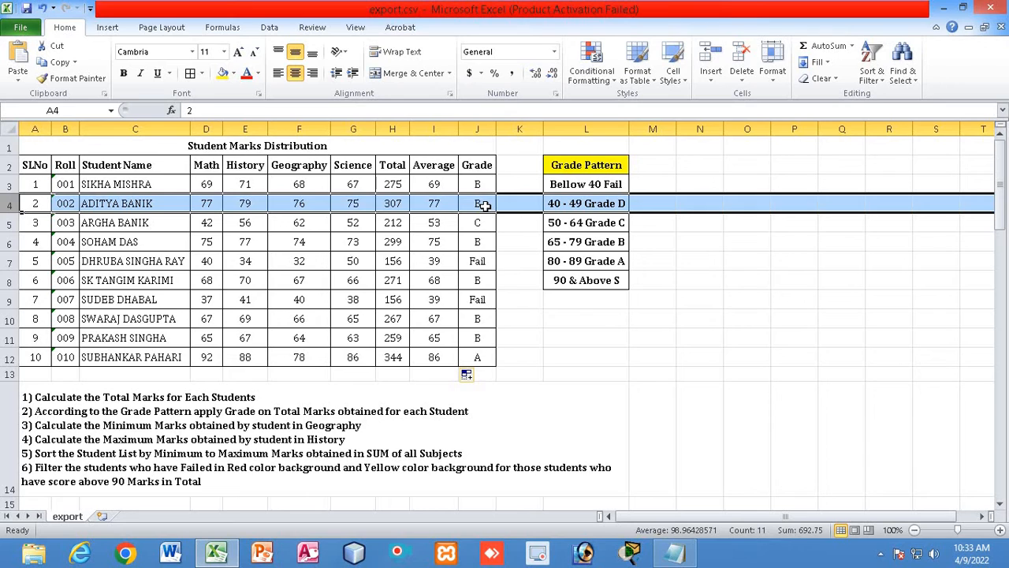
left_click(579, 242)
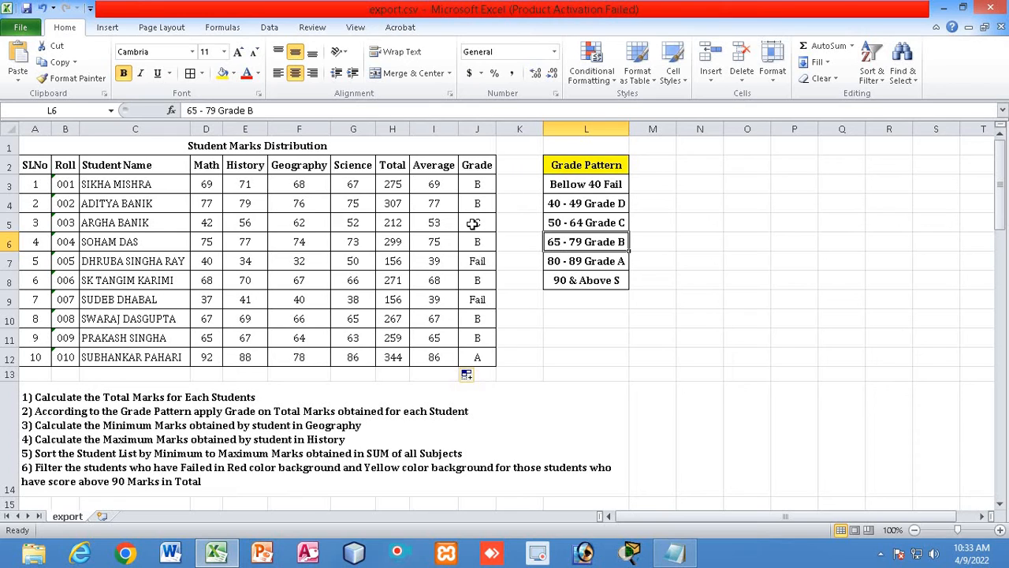
left_click(436, 204)
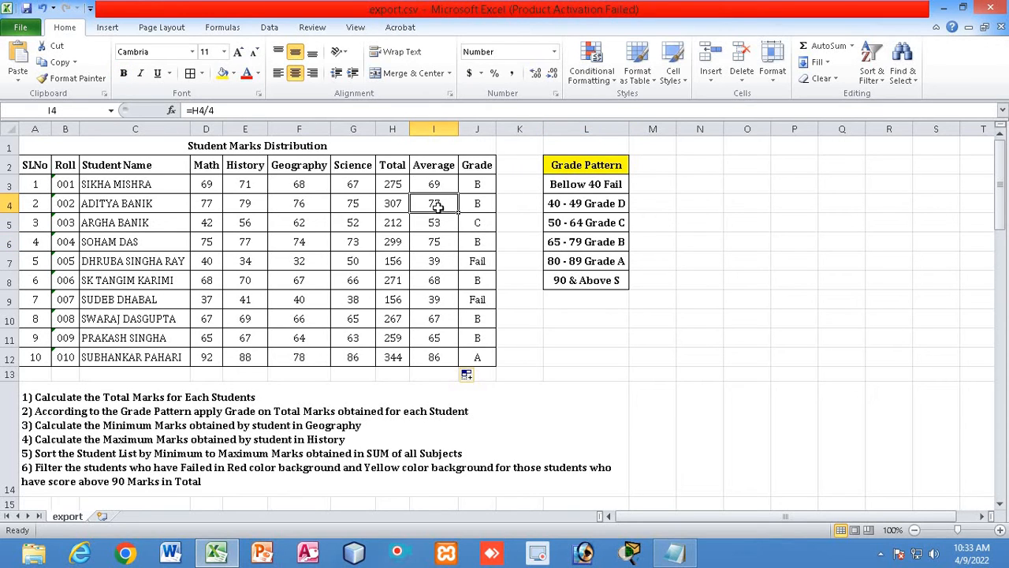
left_click(440, 223)
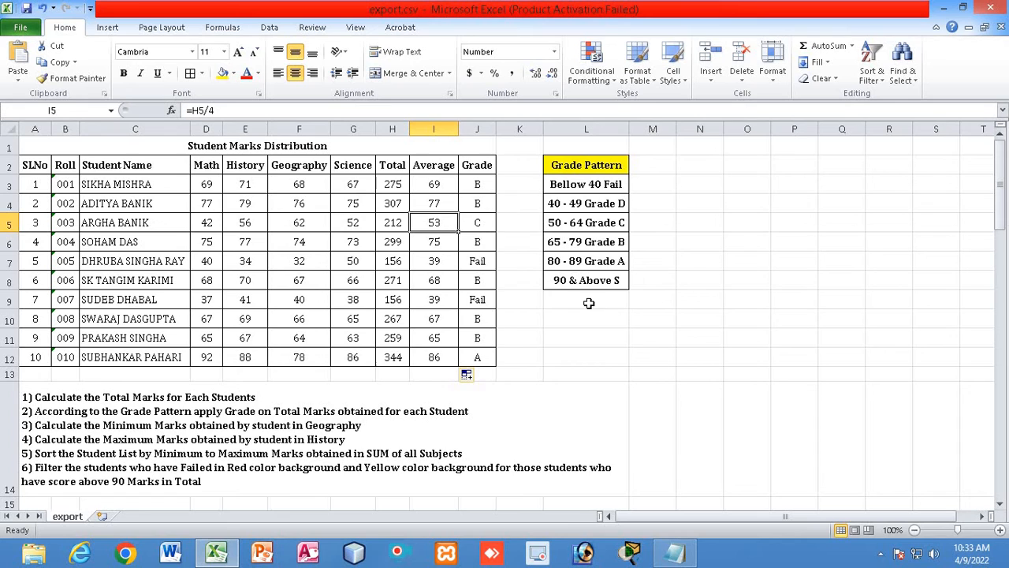
left_click(585, 224)
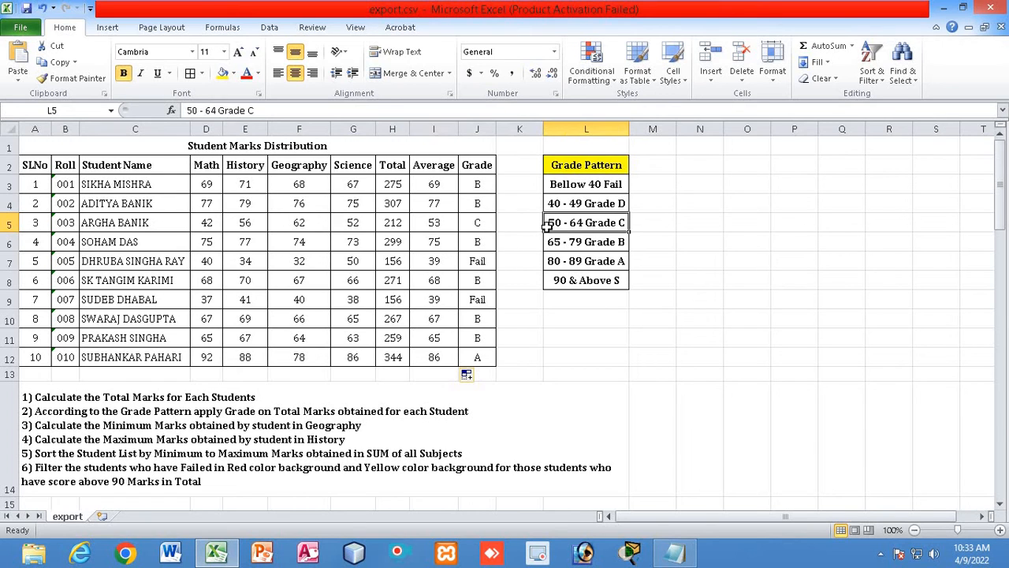
- Check the averages and grades in rows 7 to 11 against the matching Grade Pattern bands
left_click(478, 260)
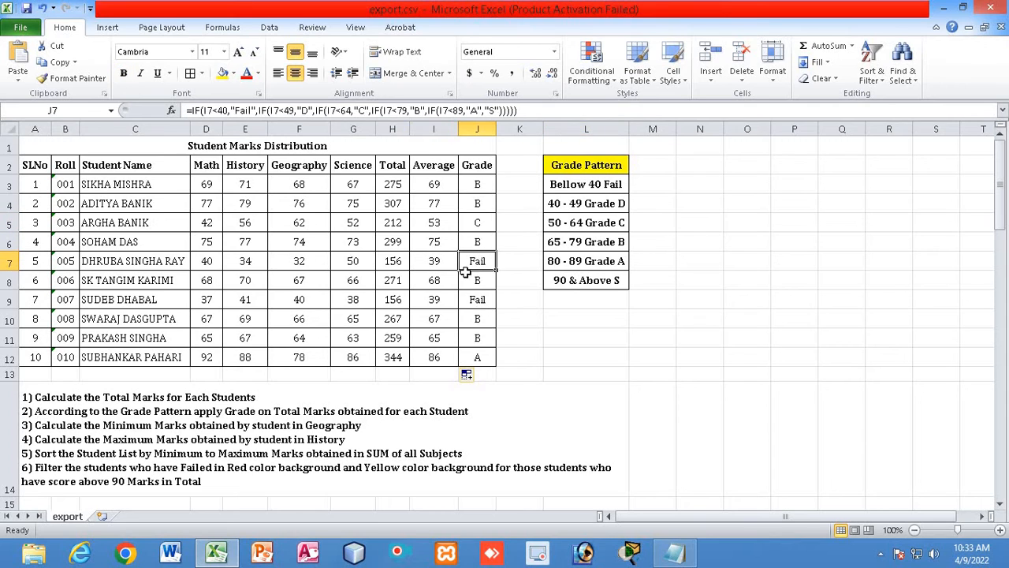
left_click(438, 280)
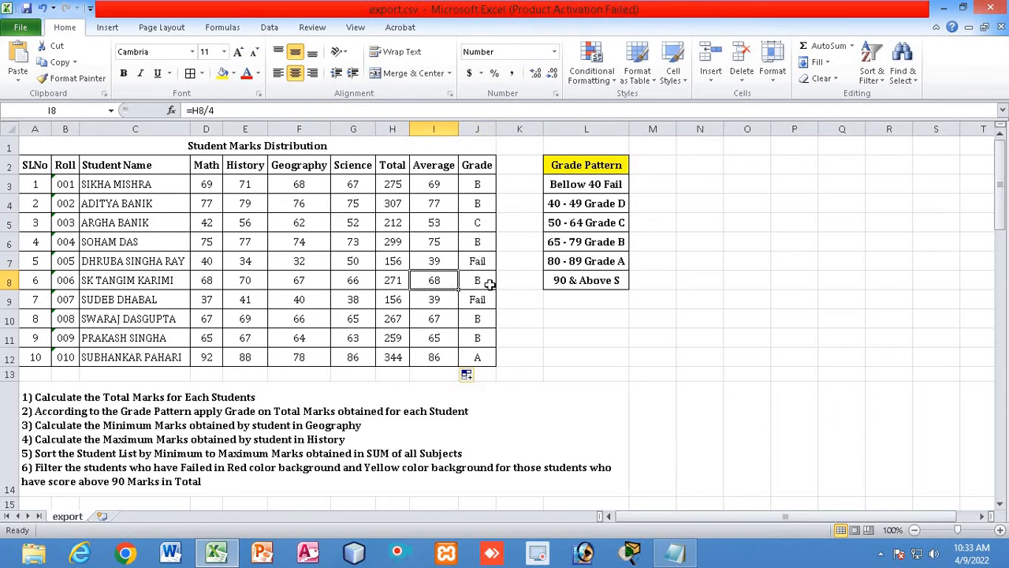
left_click(583, 245)
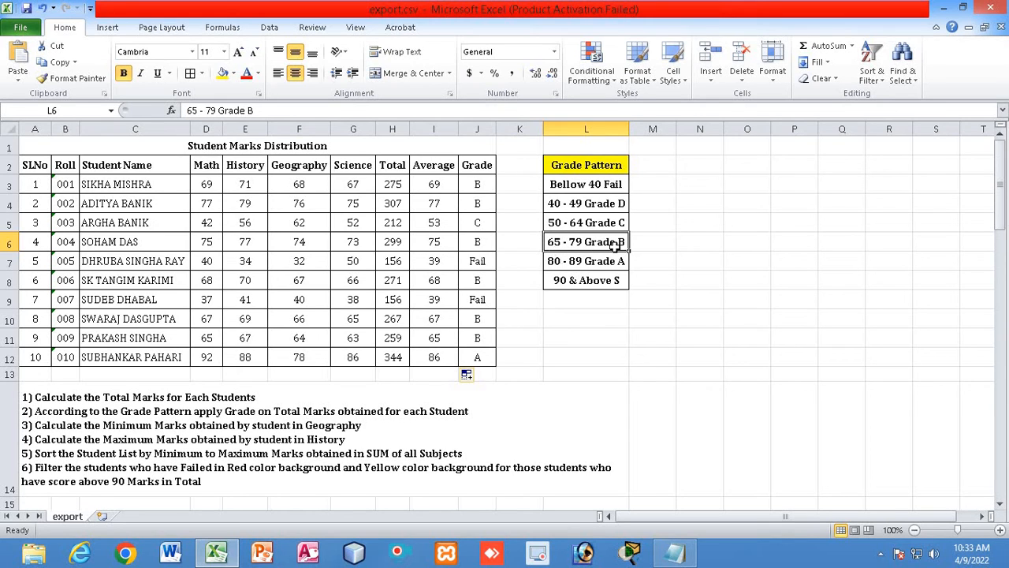
left_click(434, 299)
left_click(482, 299)
left_click(604, 190)
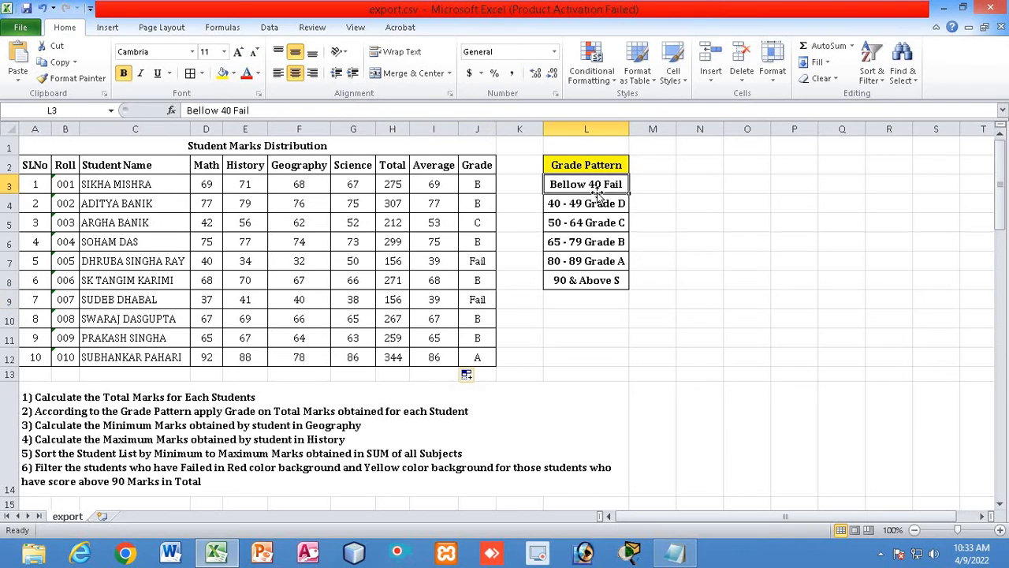
left_click(435, 319)
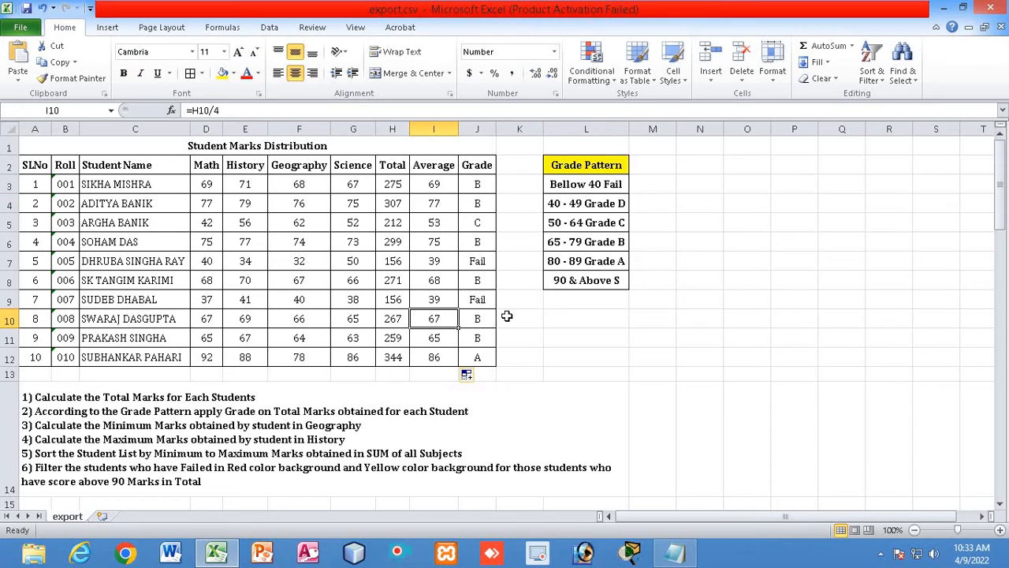
left_click(604, 242)
left_click(436, 339)
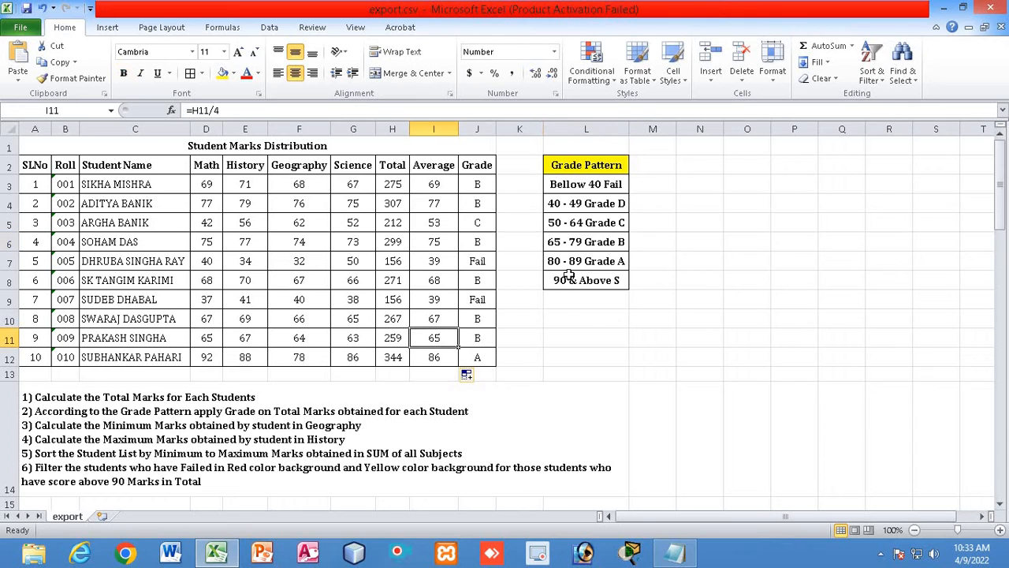
left_click(580, 241)
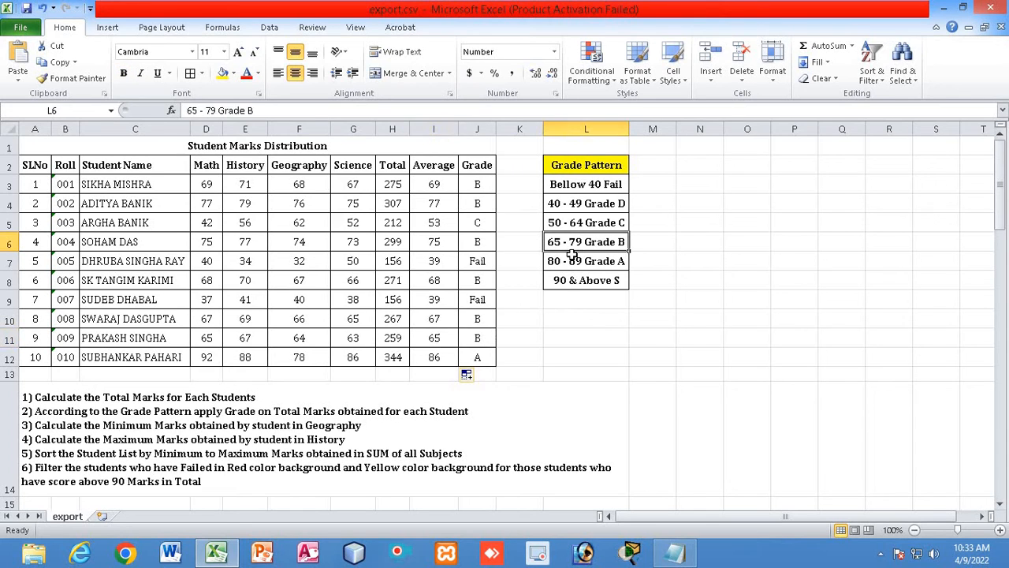
- Check the average and grade in row 12 against the 80 - 89 Grade A band of the Grade Pattern
left_click(436, 358)
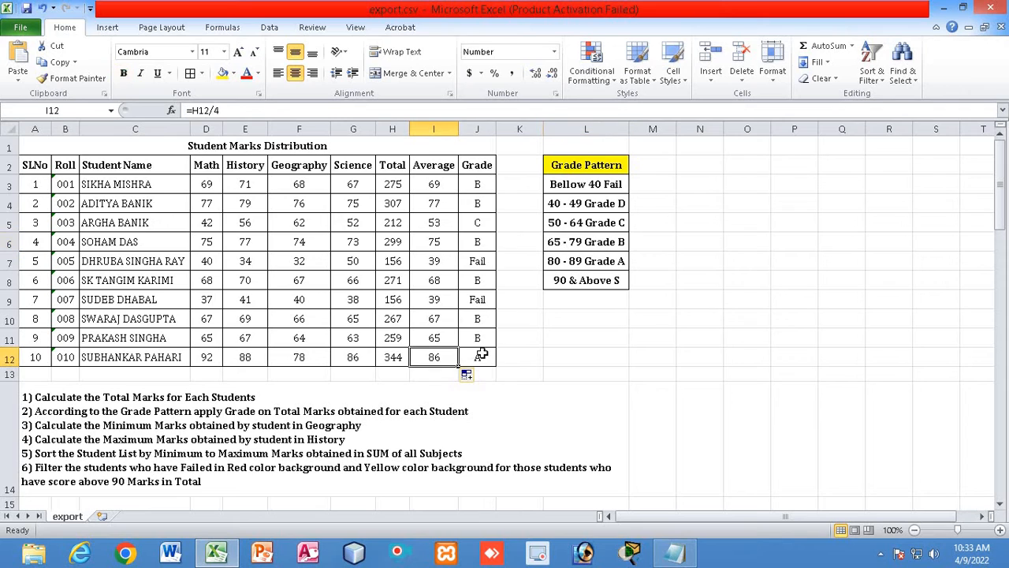
left_click(481, 358)
left_click(435, 361)
left_click(483, 359)
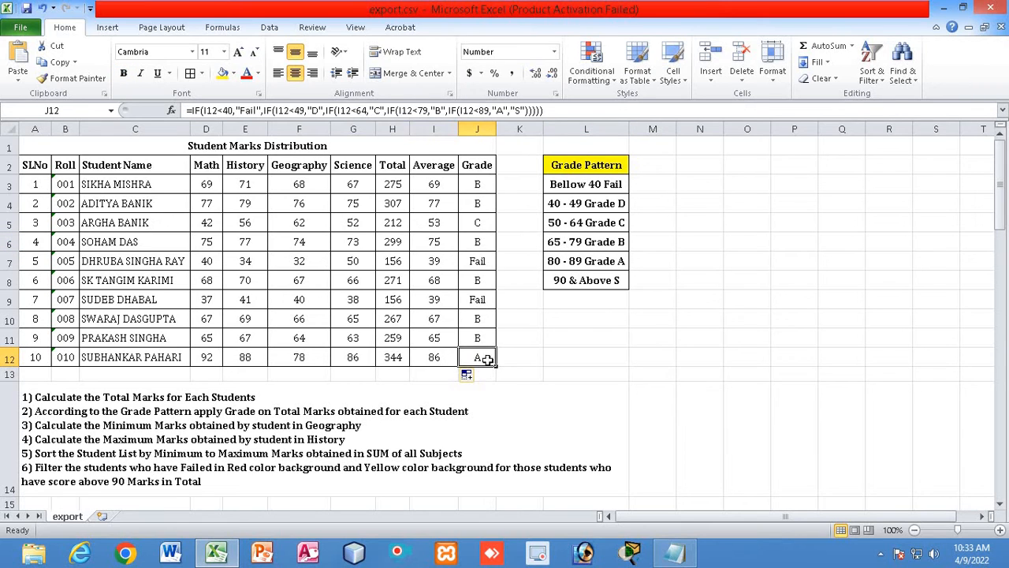
left_click(593, 262)
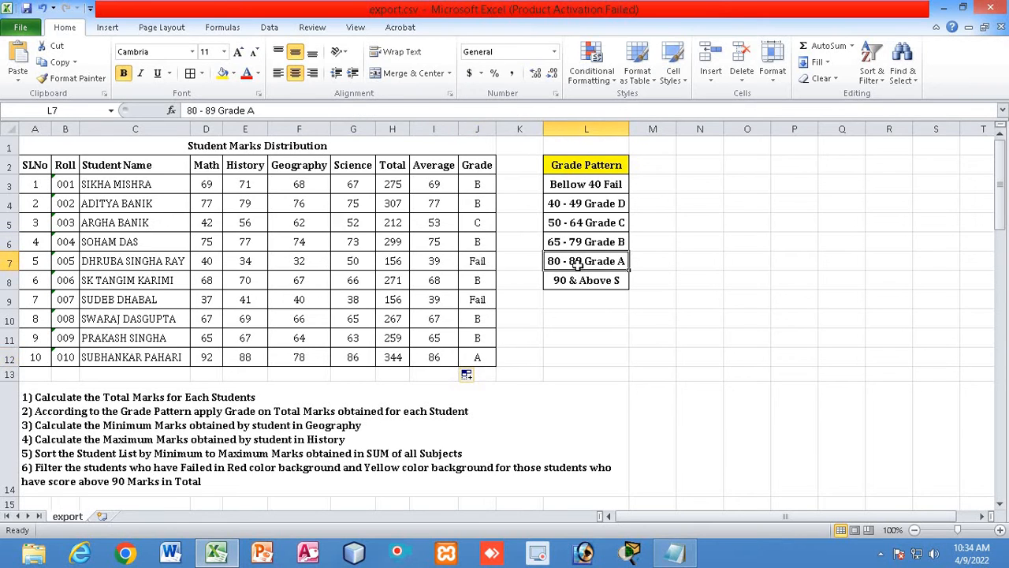
left_click(434, 357)
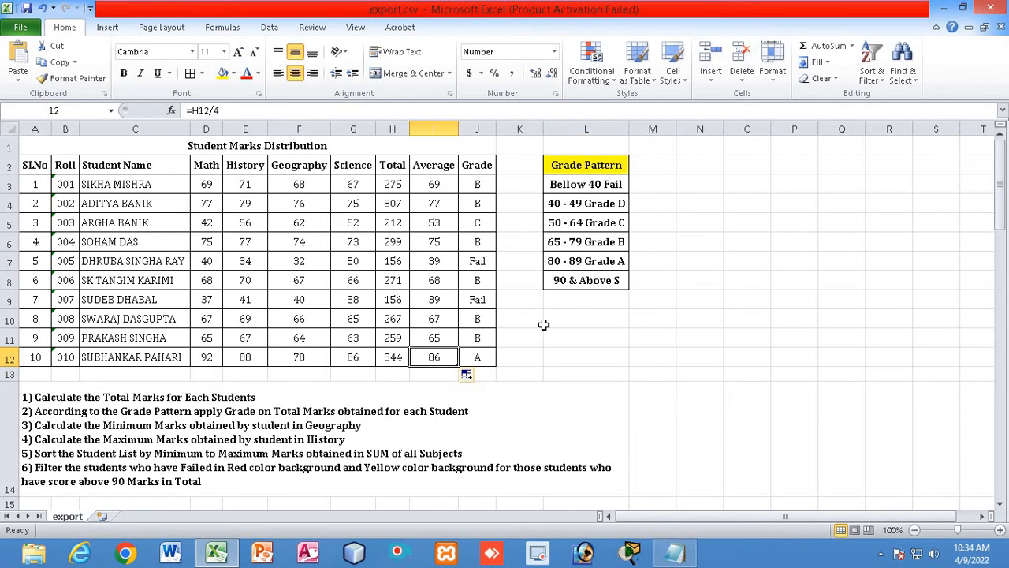
left_click(572, 262)
left_click(483, 354)
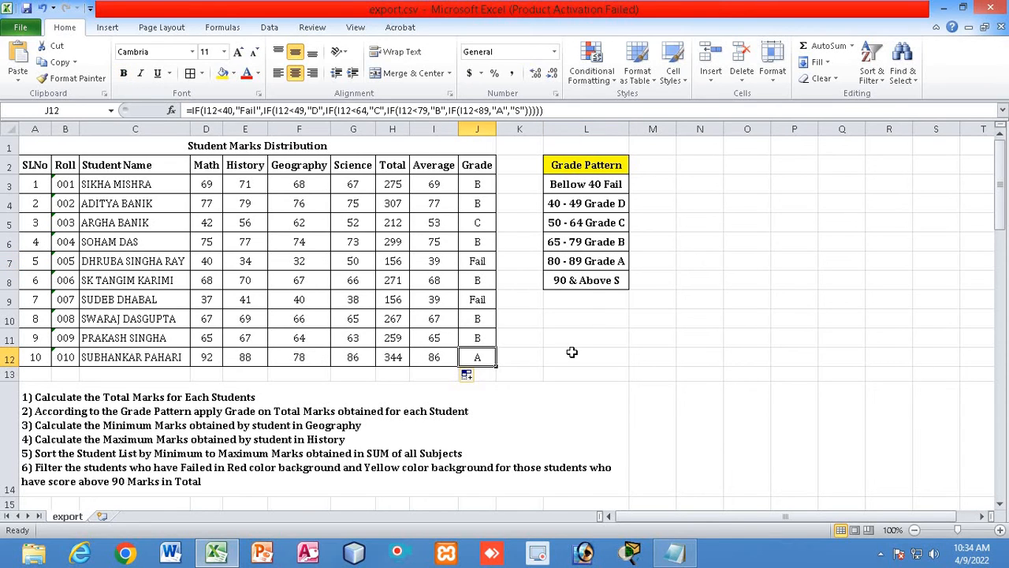
- Change the marks in row 3 to 98 for History, 95 for Geography and 88 for Science to test the 90 & Above S band
left_click(583, 284)
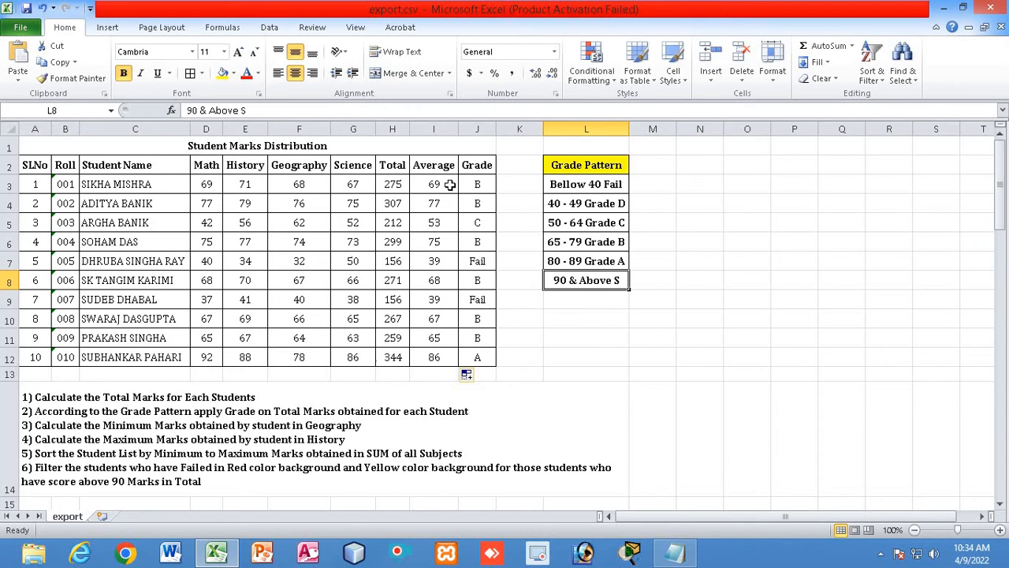
left_click(252, 186)
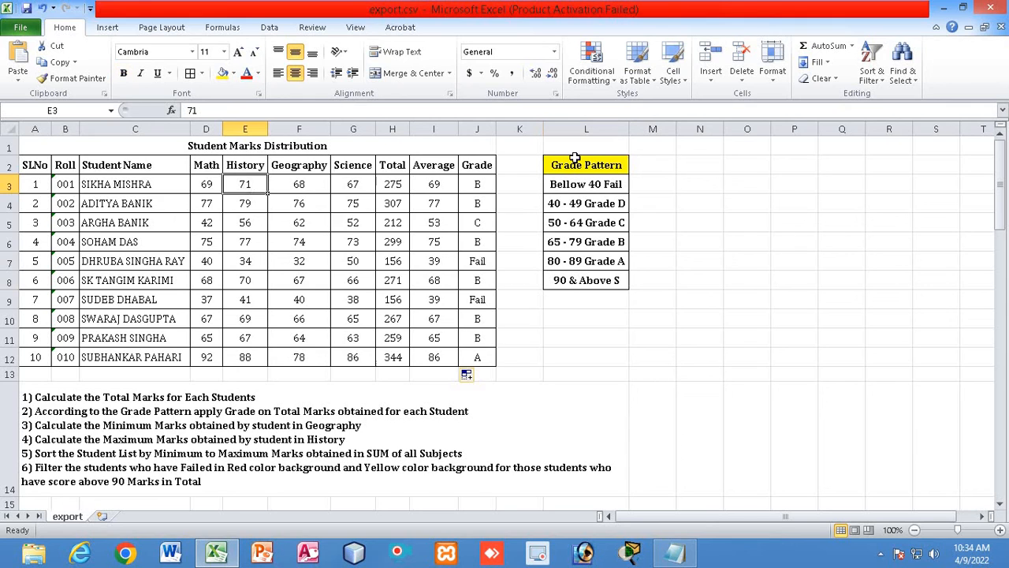
type("98")
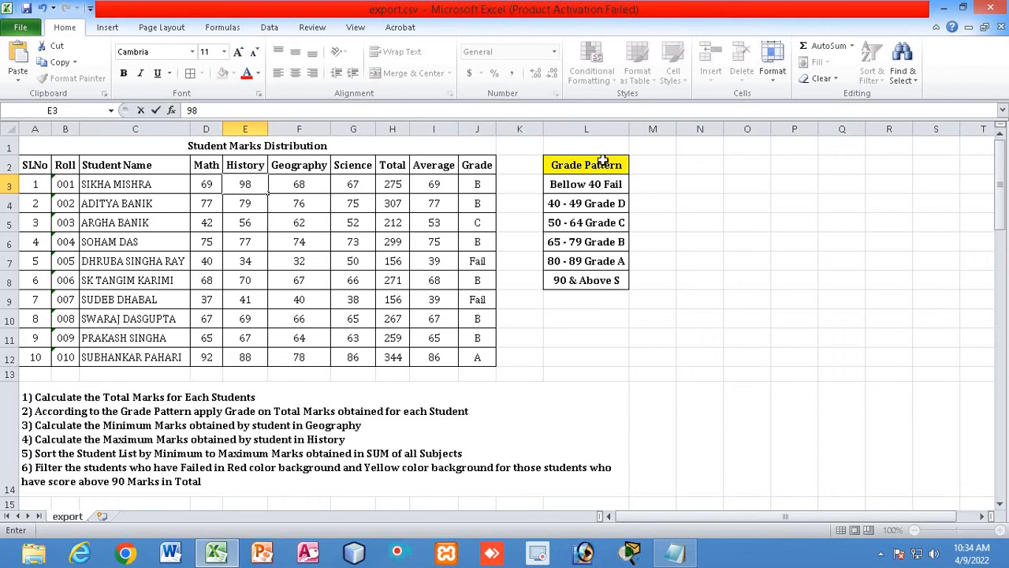
left_click(317, 185)
type("95")
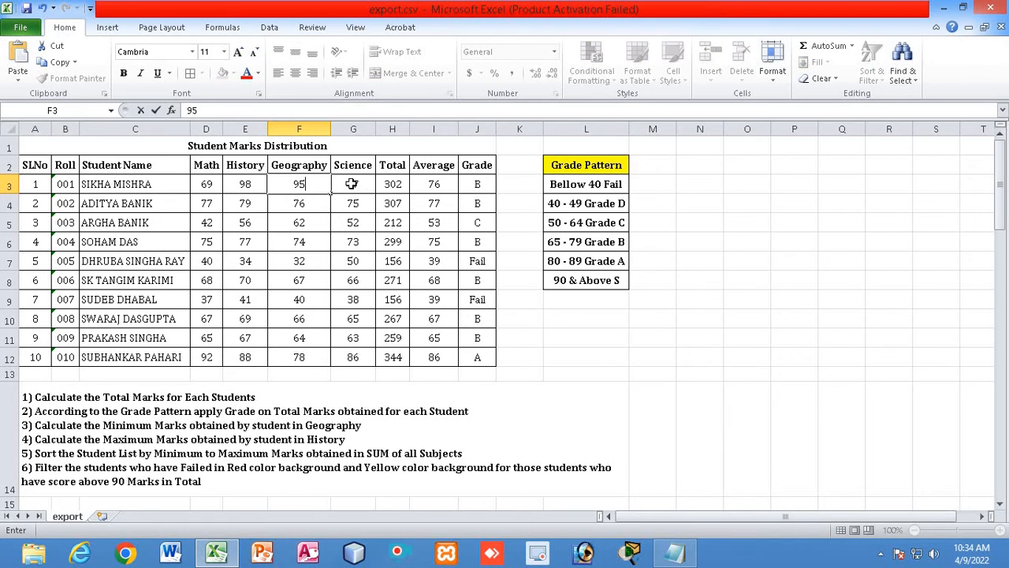
left_click(350, 183)
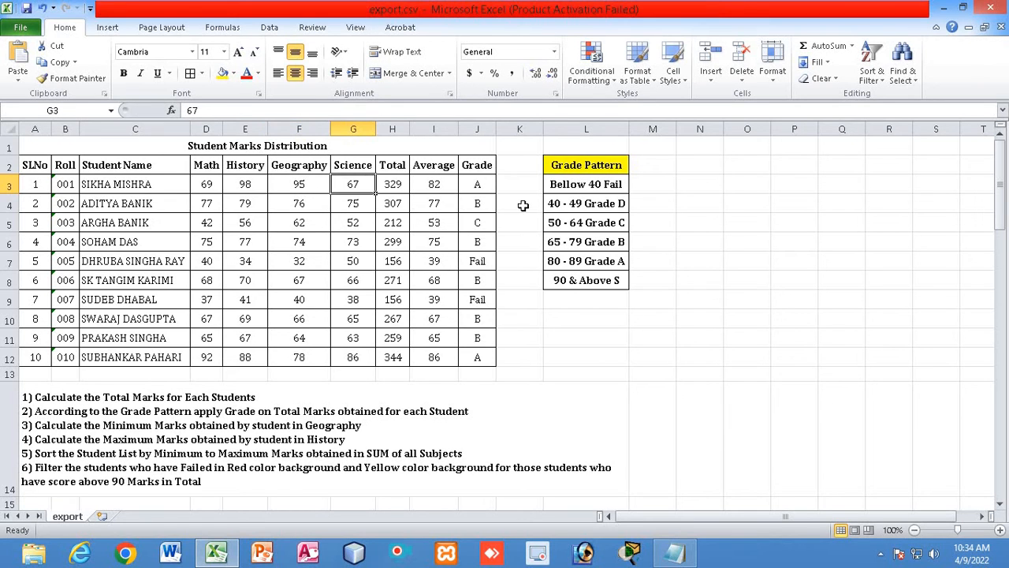
type("88")
left_click(734, 315)
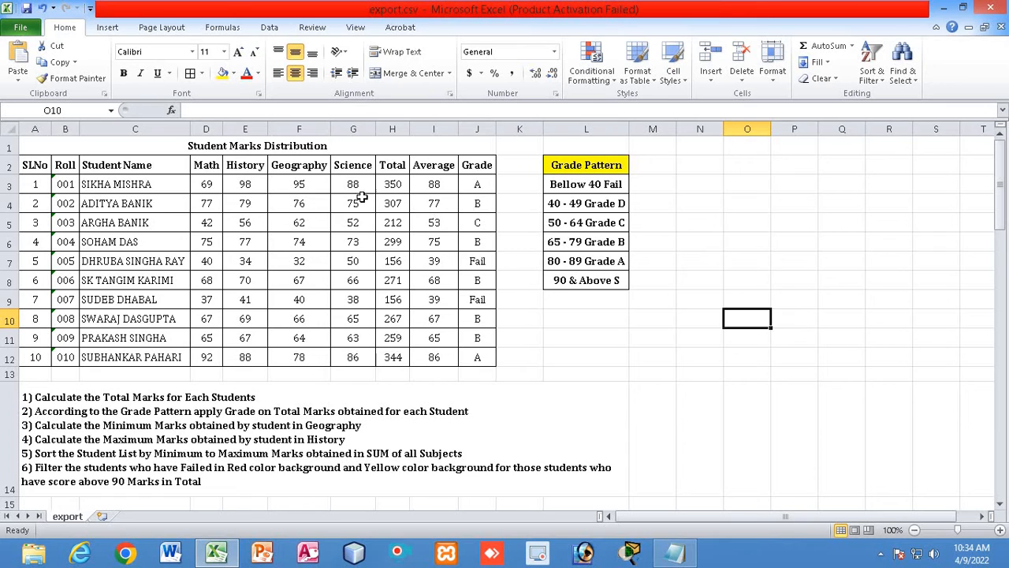
- Raise the Science mark in row 3 to 90
left_click(249, 186)
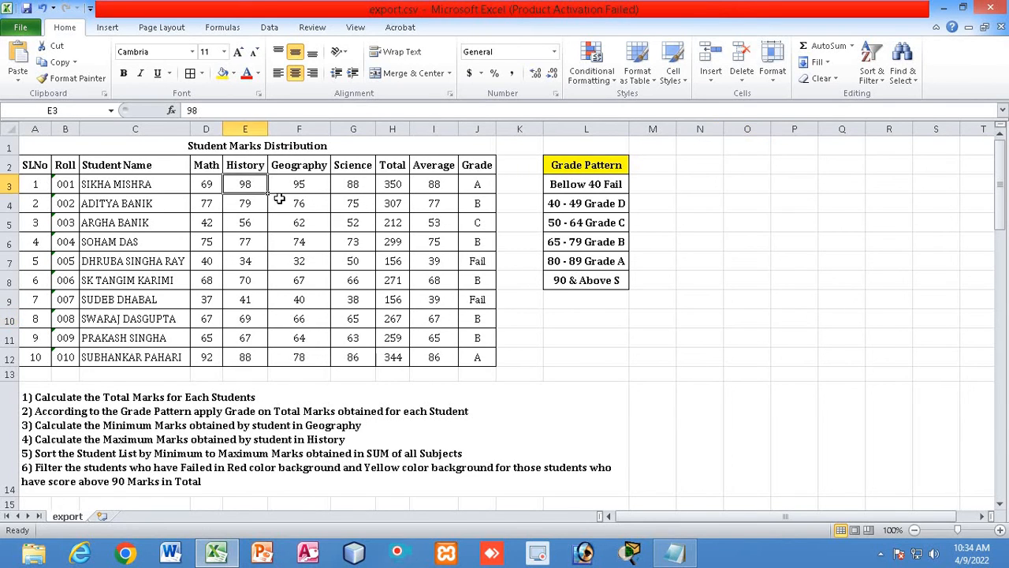
left_click(336, 184)
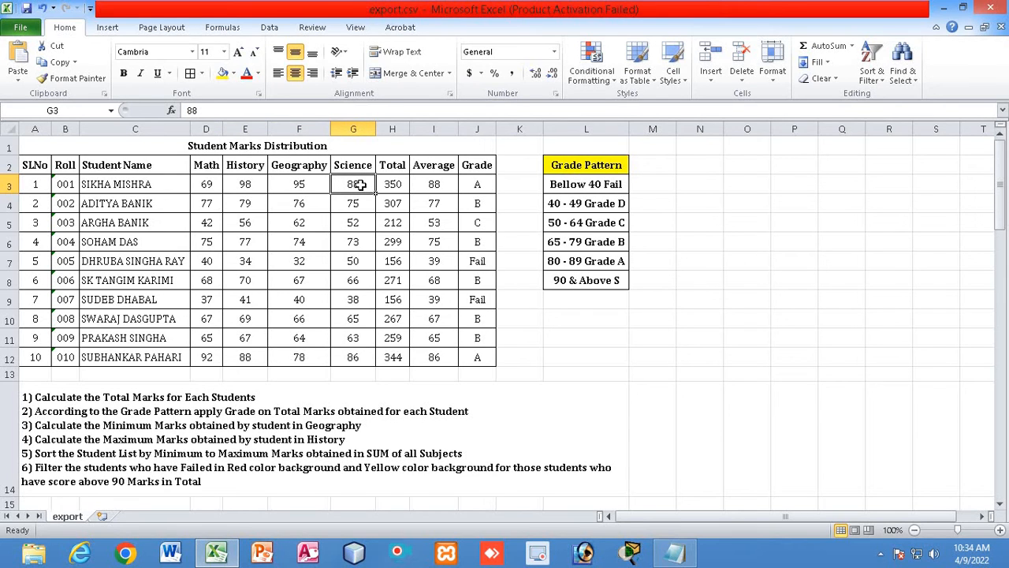
left_click(354, 202)
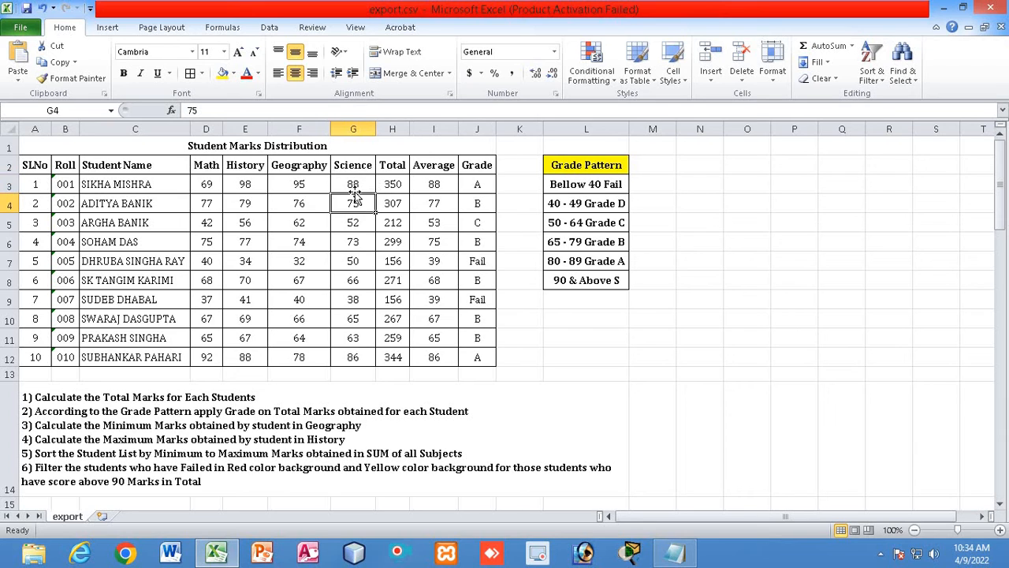
left_click(353, 189)
type("90")
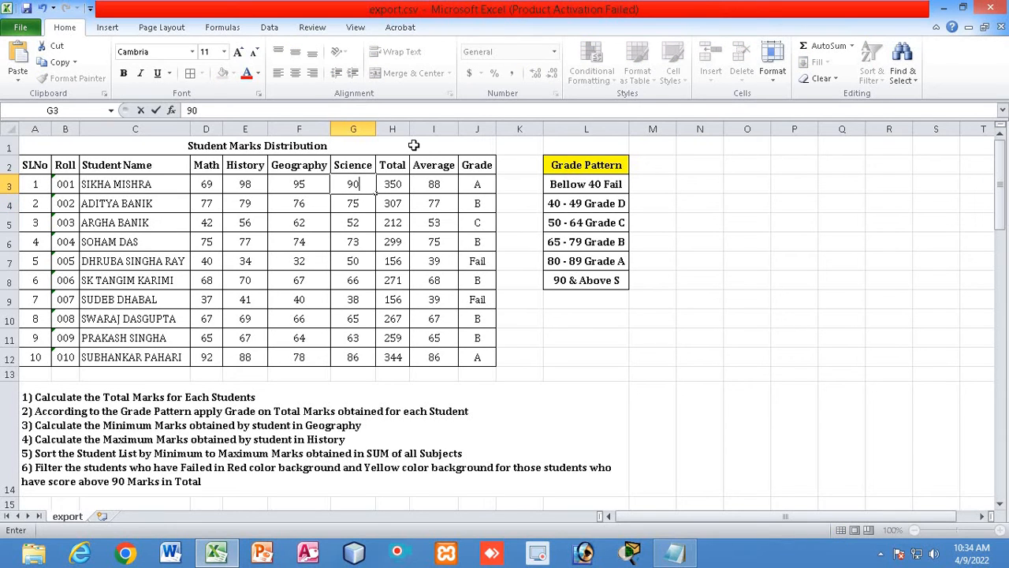
left_click(587, 353)
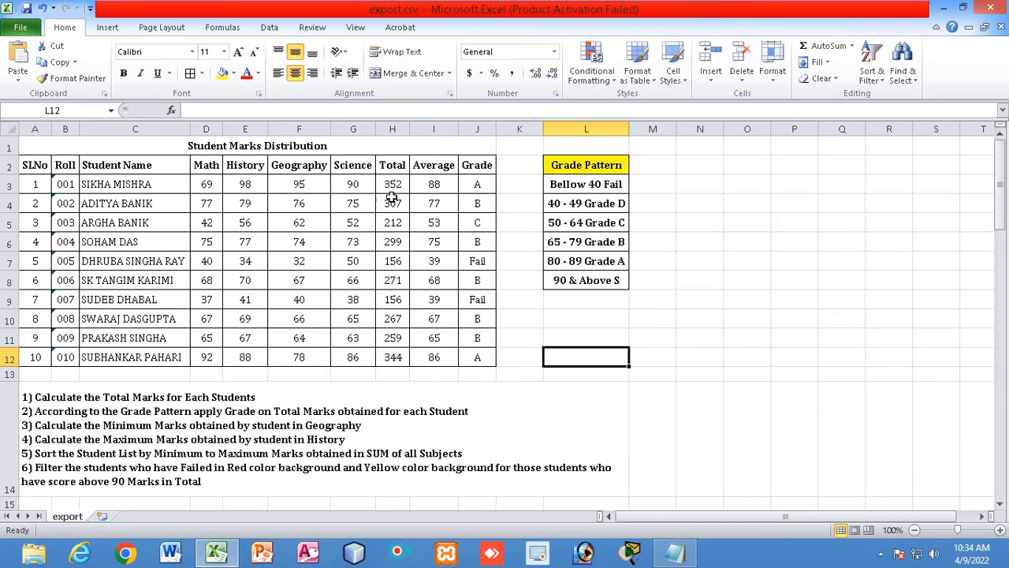
- Inspect the Average formula in I3 and leave it as it is
left_click(432, 185)
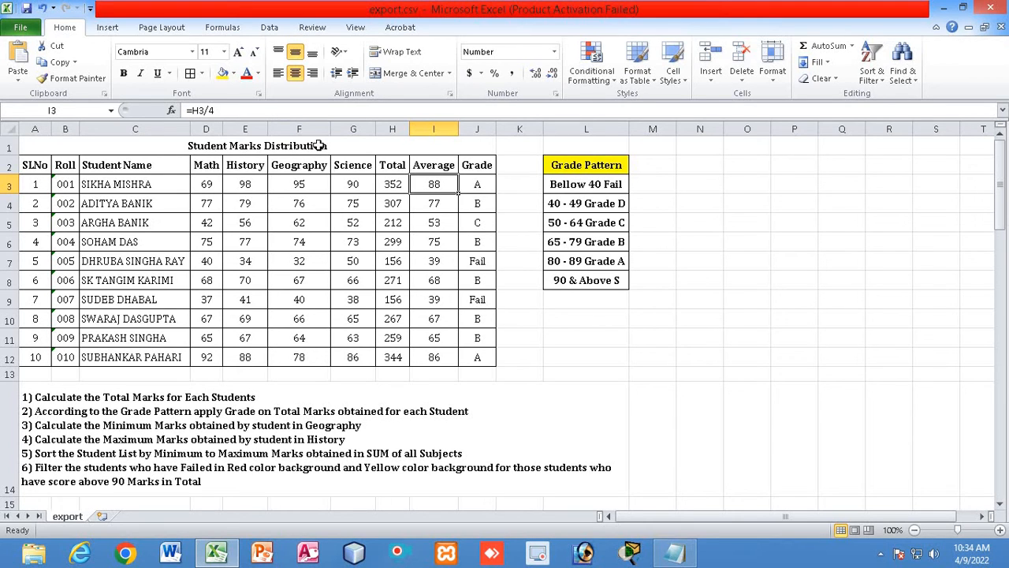
left_click(265, 110)
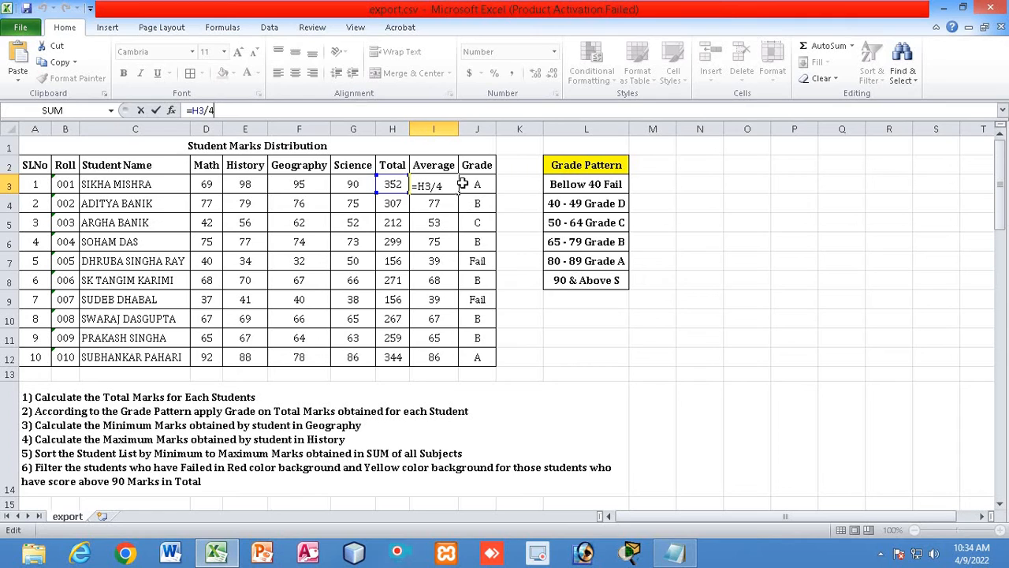
key("Return")
left_click(581, 372)
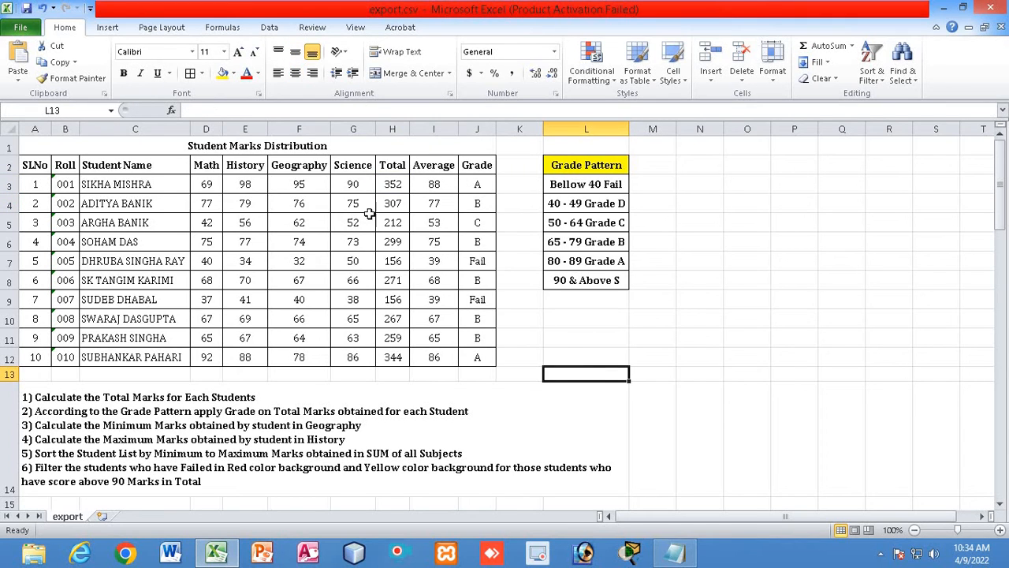
left_click(432, 189)
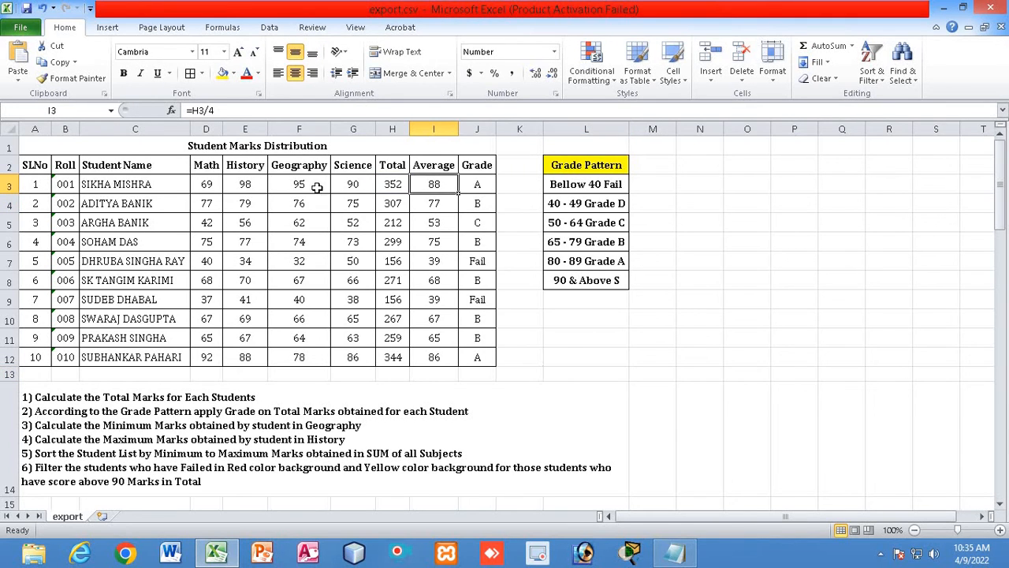
- Set the Math mark in row 3 to 88
left_click(209, 184)
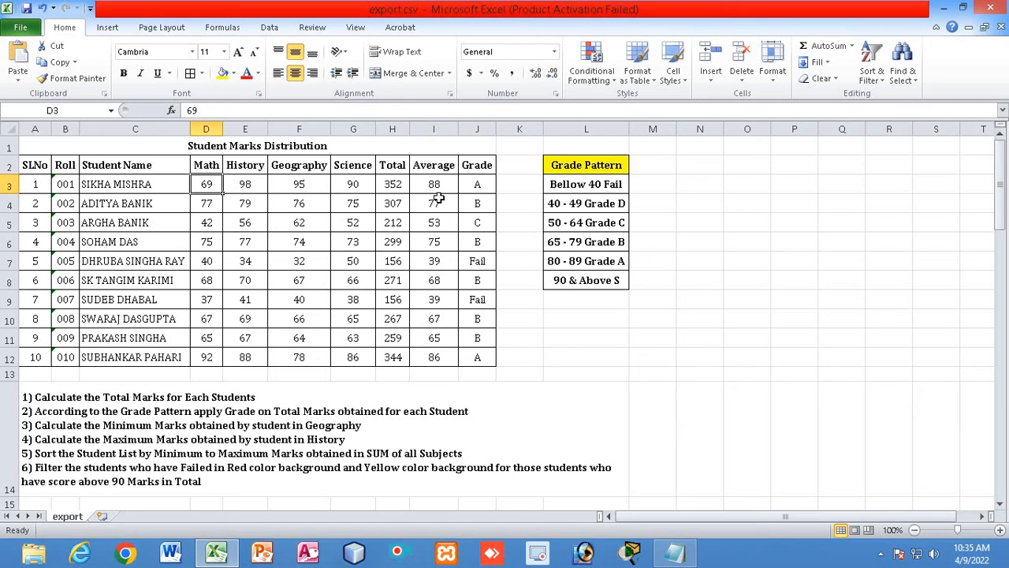
type("88")
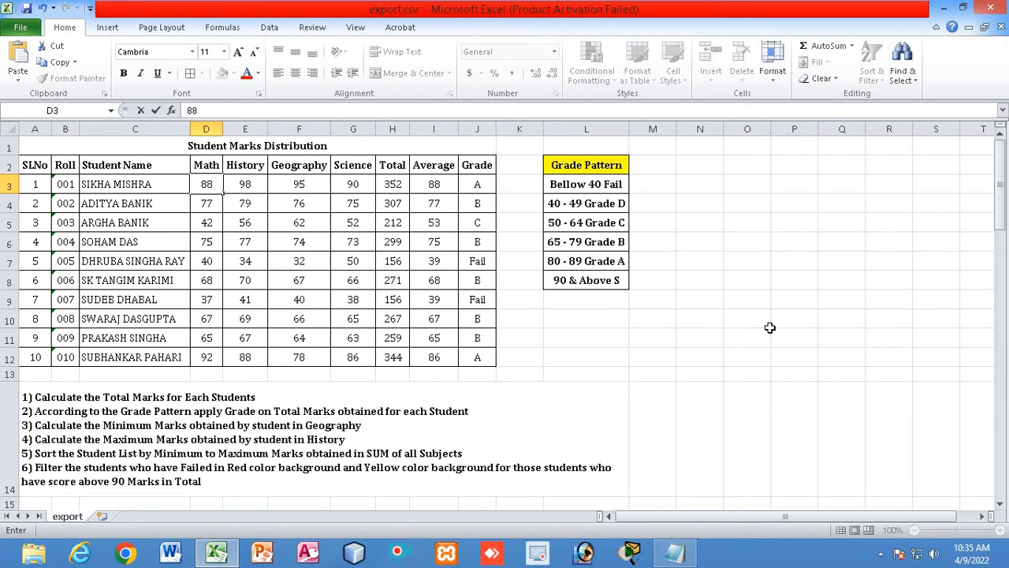
left_click(756, 361)
- Check the recalculated average and grade in row 3 against the 90 & Above S band
left_click(436, 184)
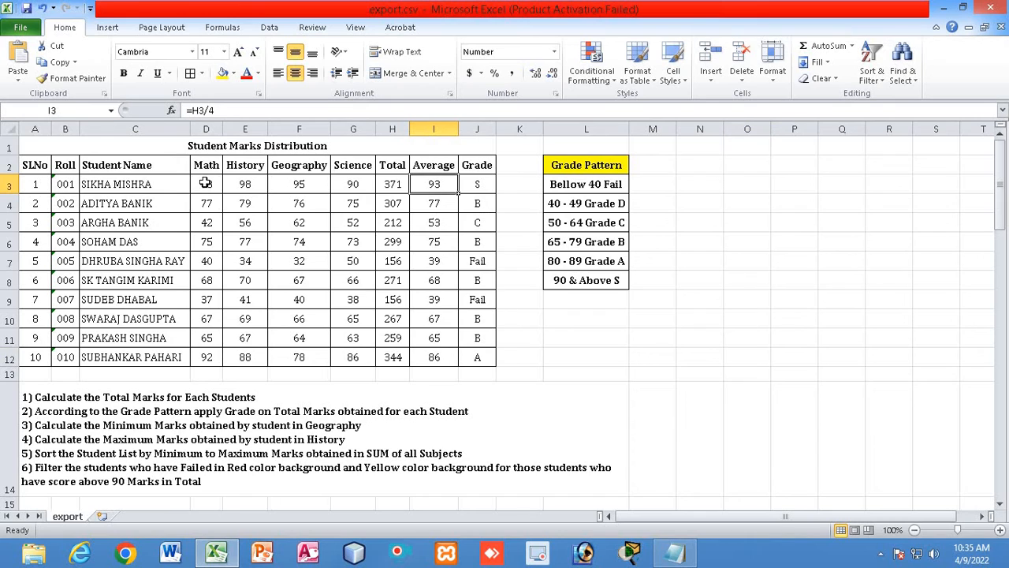
left_click(638, 406)
left_click(475, 185)
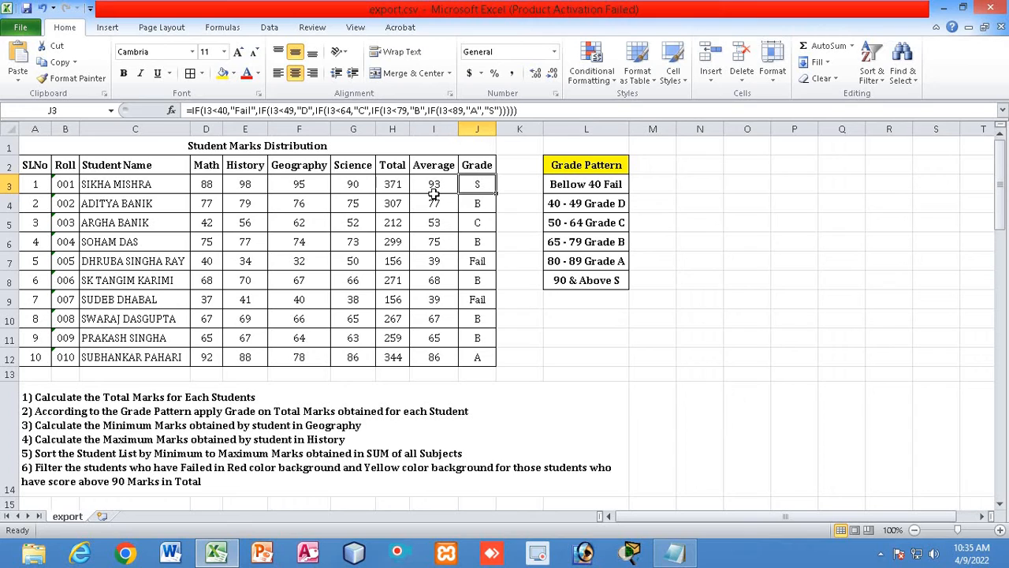
left_click(574, 285)
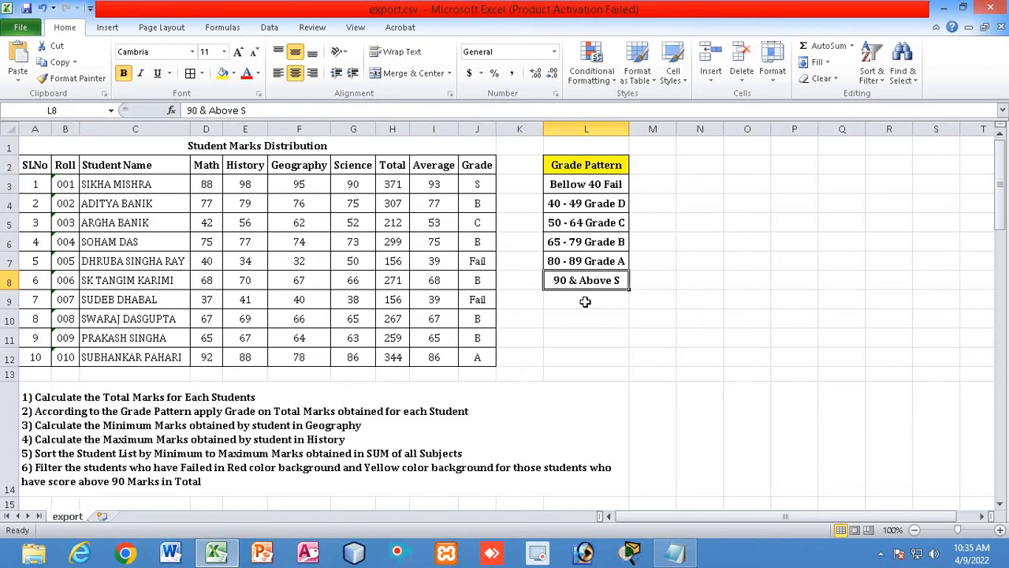
left_click(481, 189)
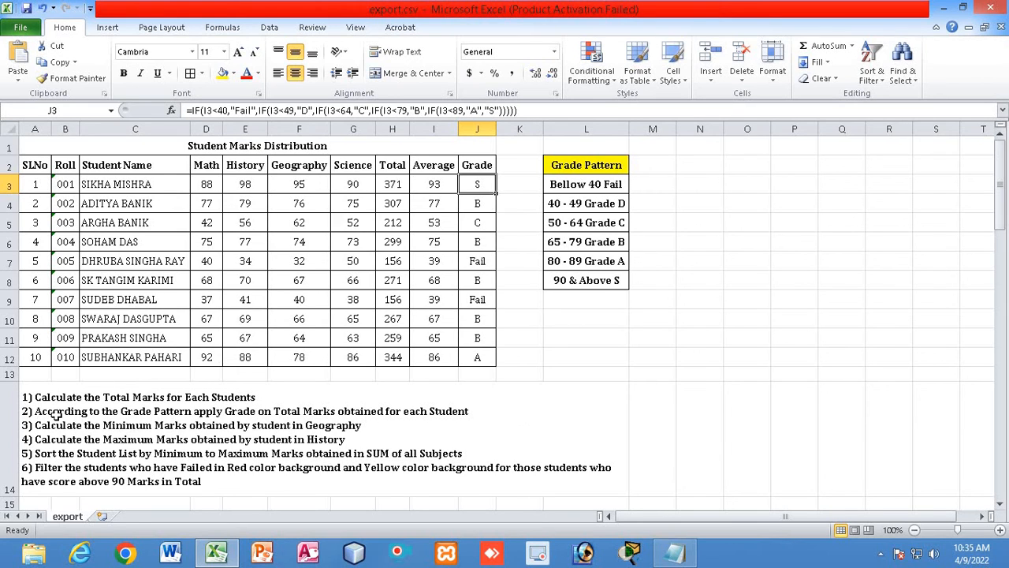
- Insert two blank rows at row 13, between the student table and the task list
left_click(383, 412)
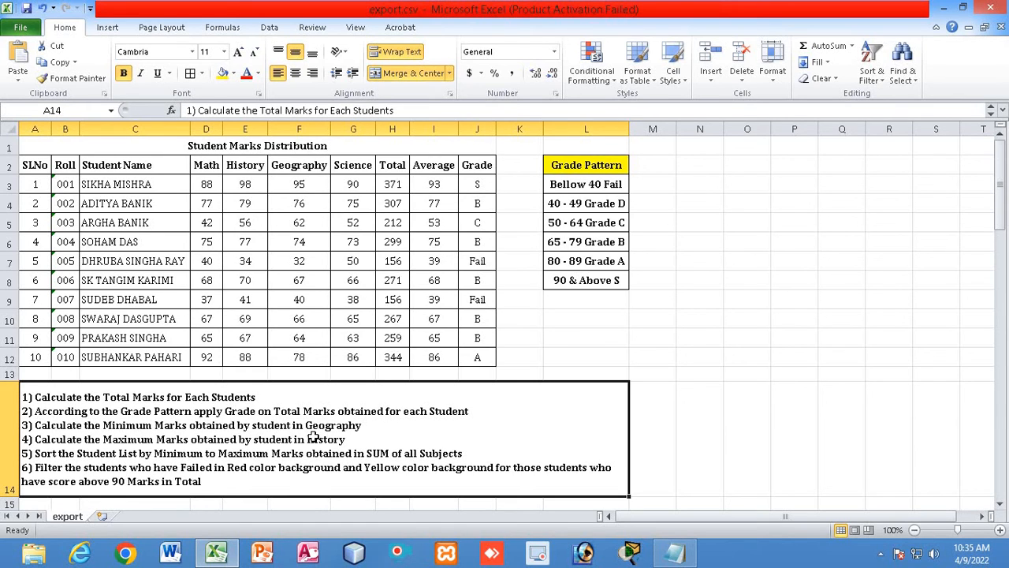
left_click(694, 361)
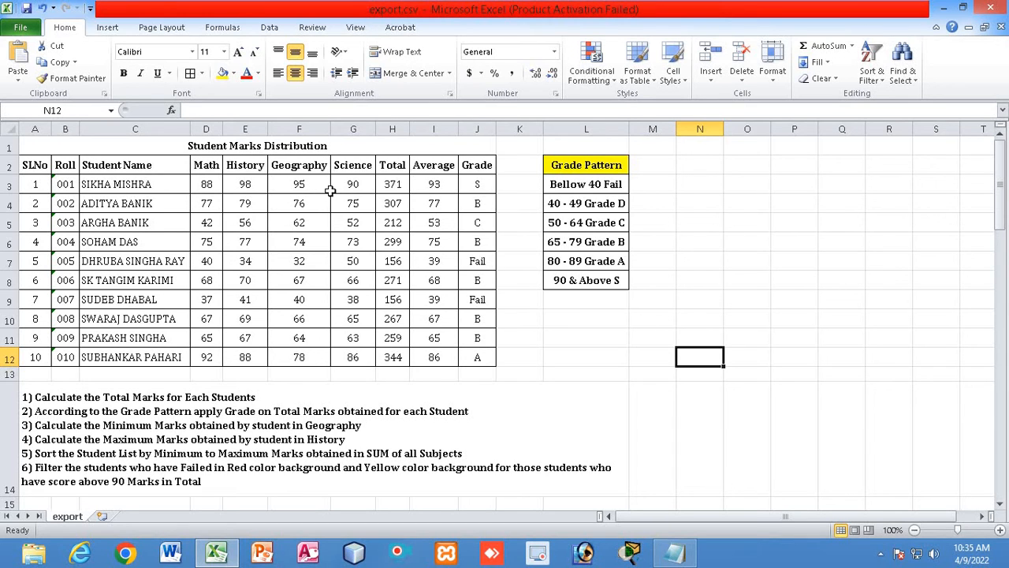
left_click_drag(305, 183, 283, 372)
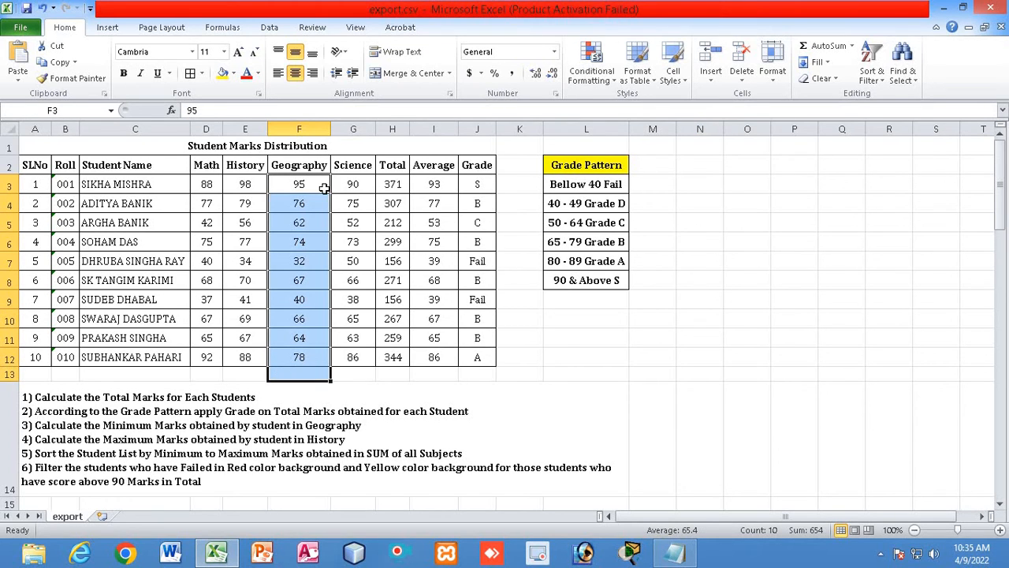
left_click(10, 375)
right_click(15, 376)
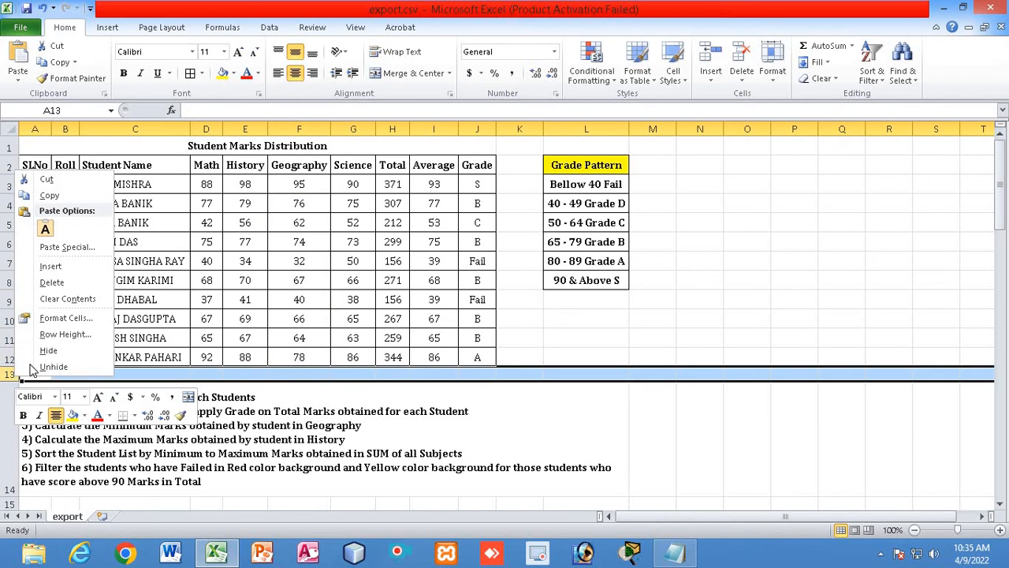
left_click(50, 266)
right_click(17, 379)
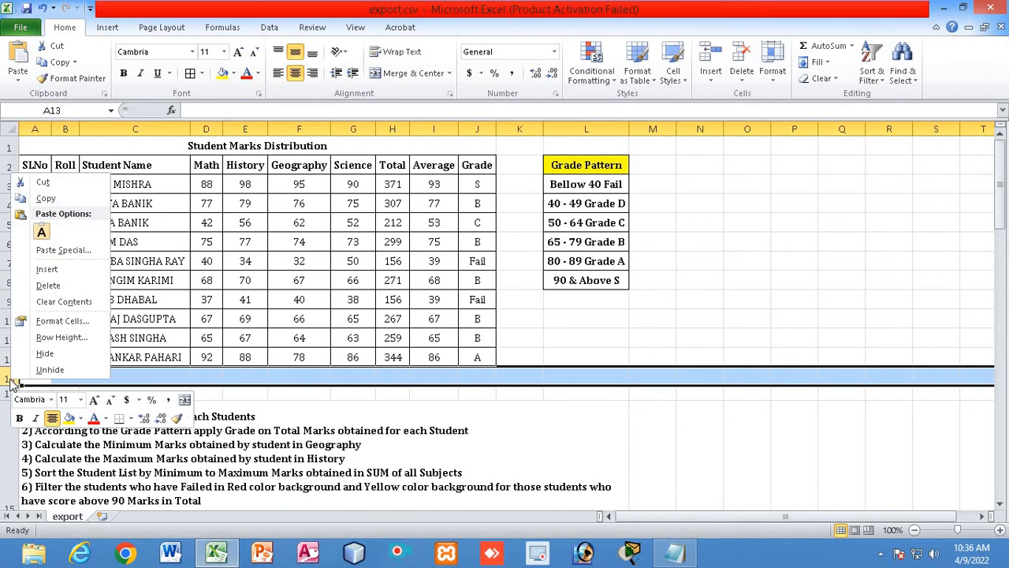
left_click(46, 268)
left_click(417, 438)
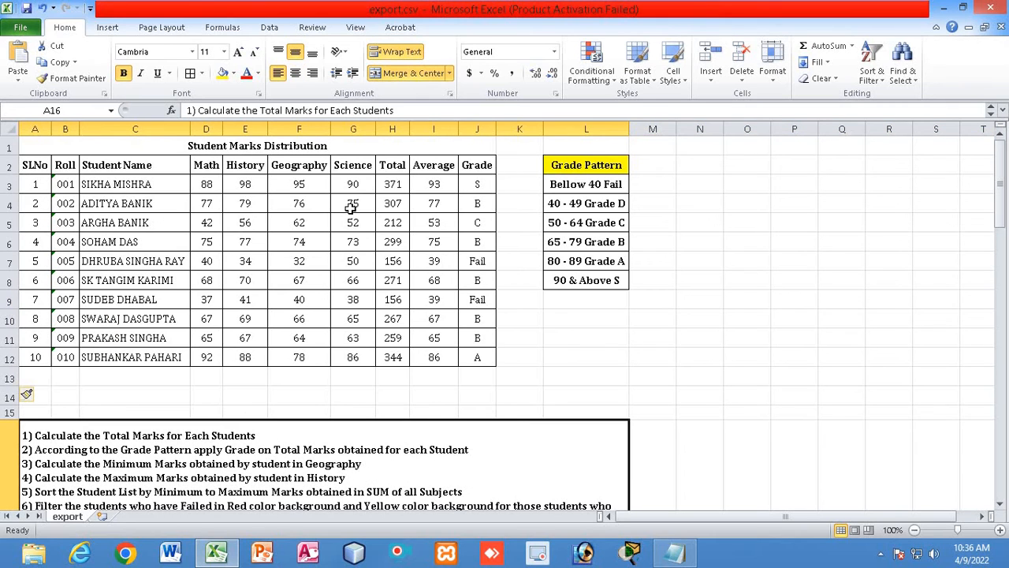
- Calculate the minimum Geography mark of F3 to F12 in F13 with the AutoSum Min function
left_click_drag(299, 184, 298, 371)
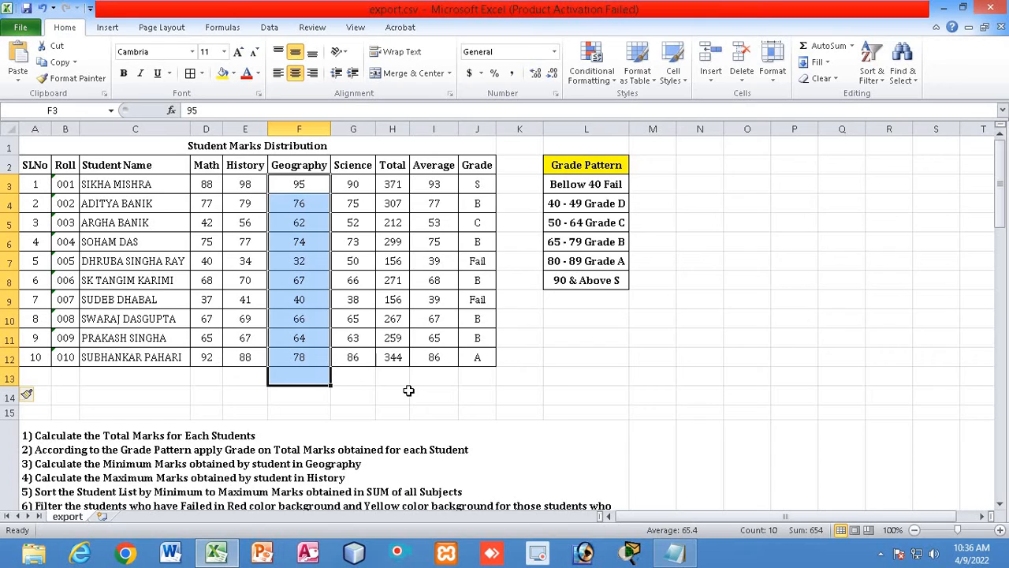
left_click(852, 47)
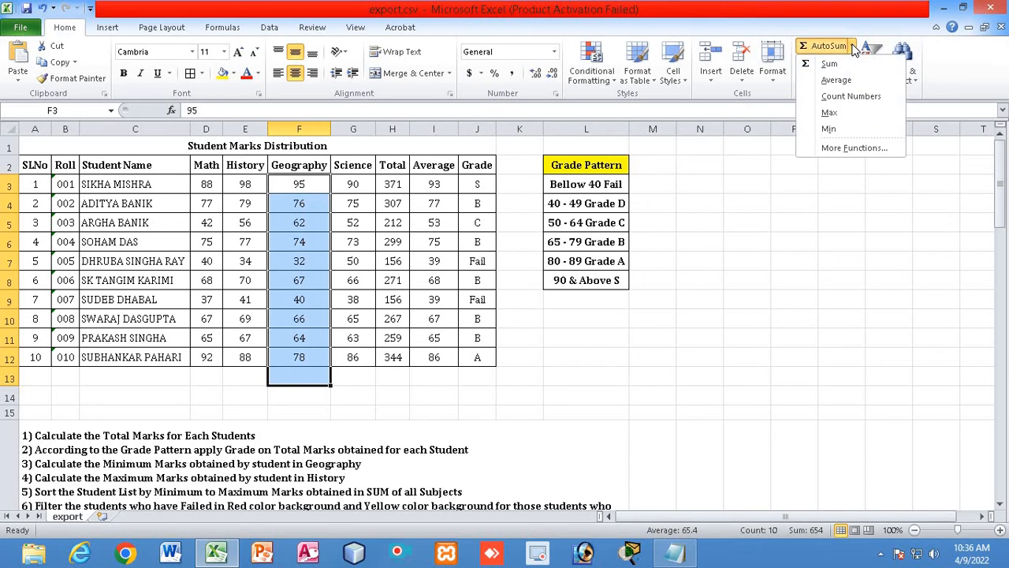
left_click(830, 129)
left_click(695, 337)
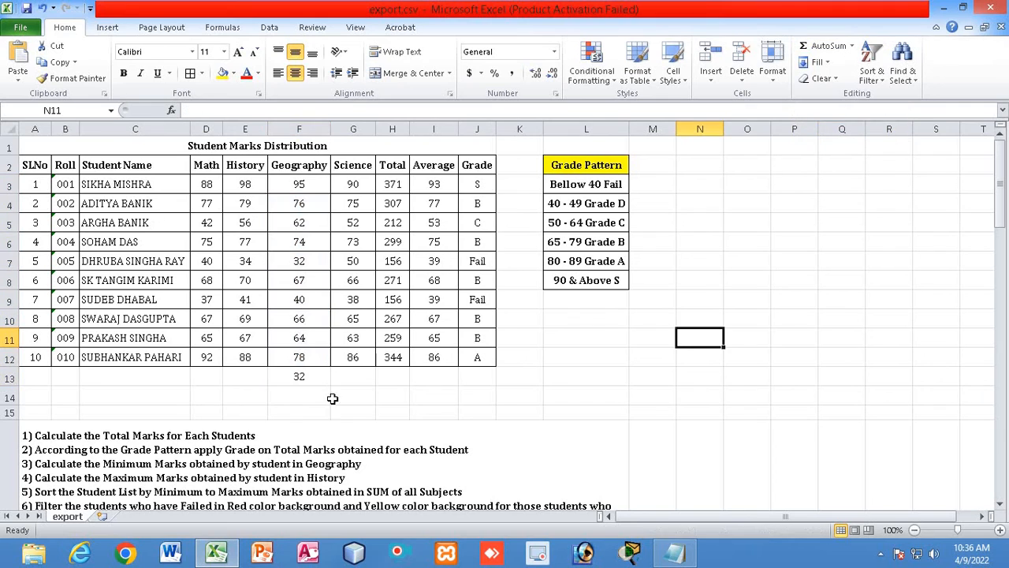
- Label the Geography minimum with MIN in E13 and make E13 and F13 bold
left_click(296, 379)
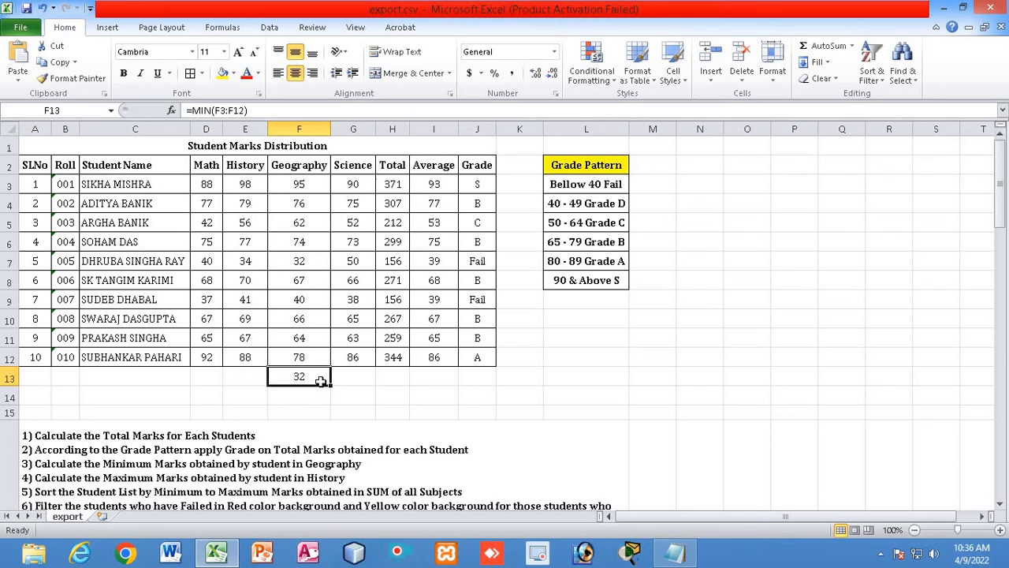
left_click(307, 264)
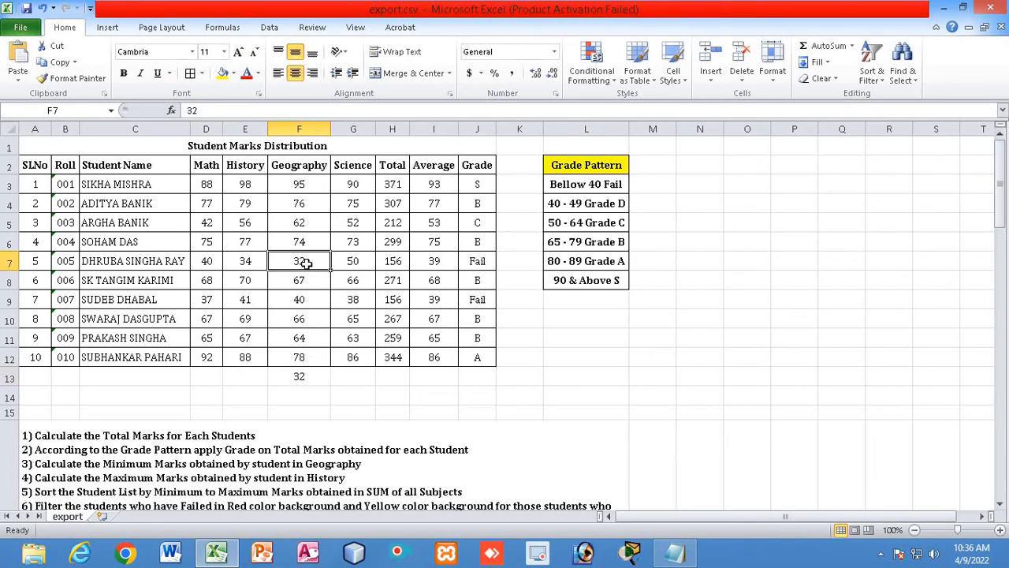
left_click(298, 371)
key("Left")
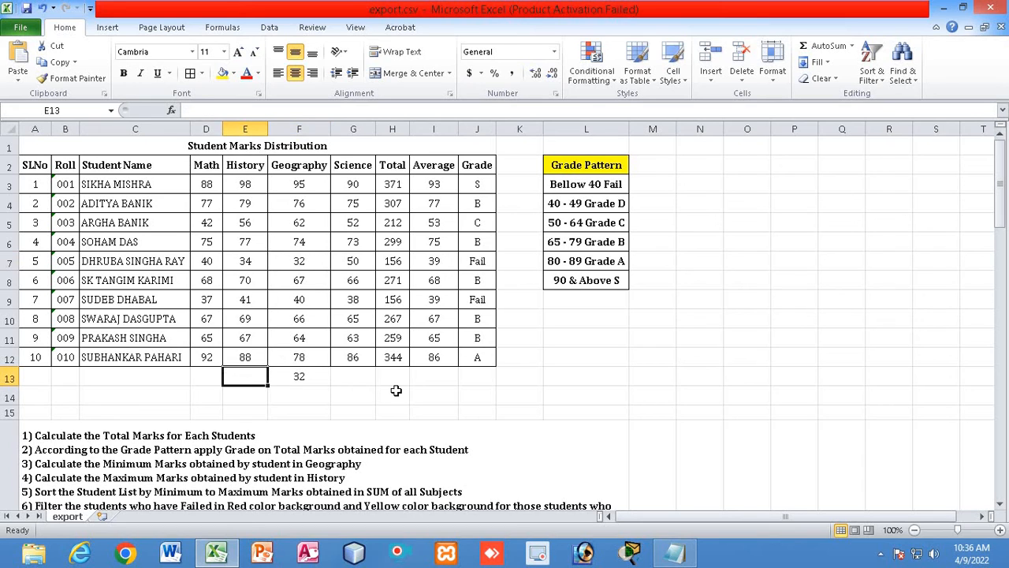
type("MIN")
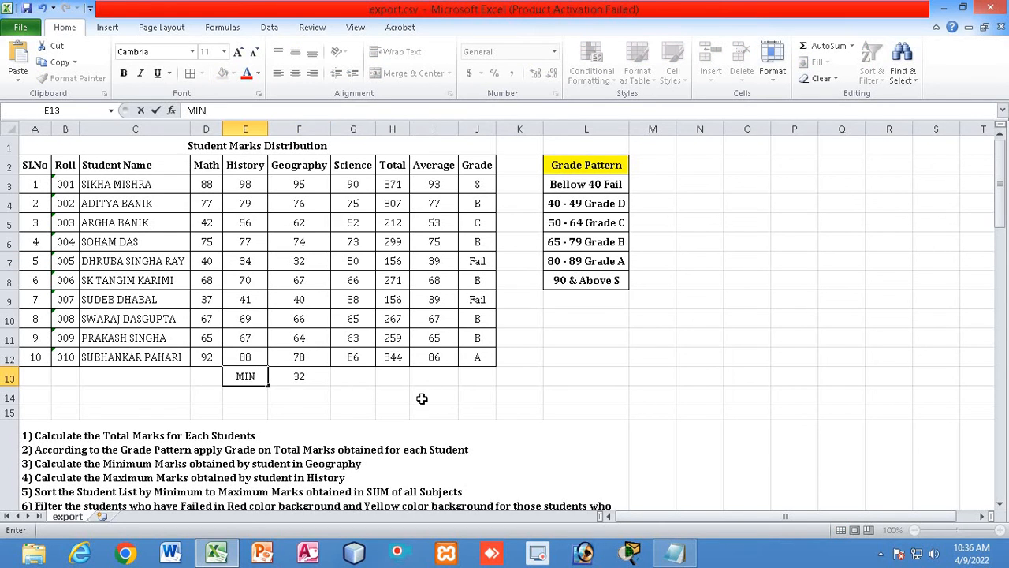
left_click(426, 394)
left_click_drag(248, 377, 299, 377)
left_click(123, 73)
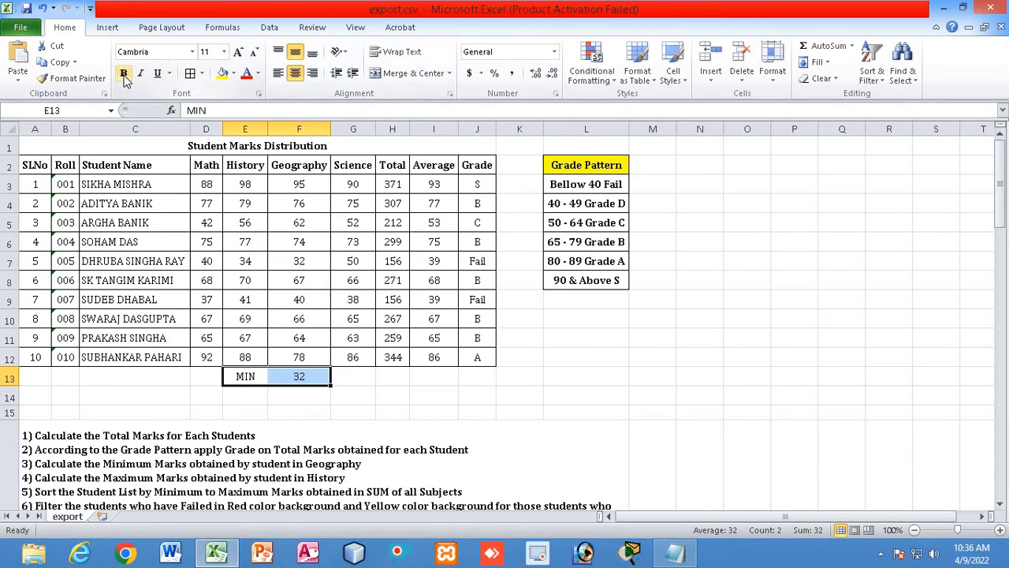
left_click(525, 412)
- Enter the label MAX in E14, directly below the MIN label
scroll(113, 404, "down", 1)
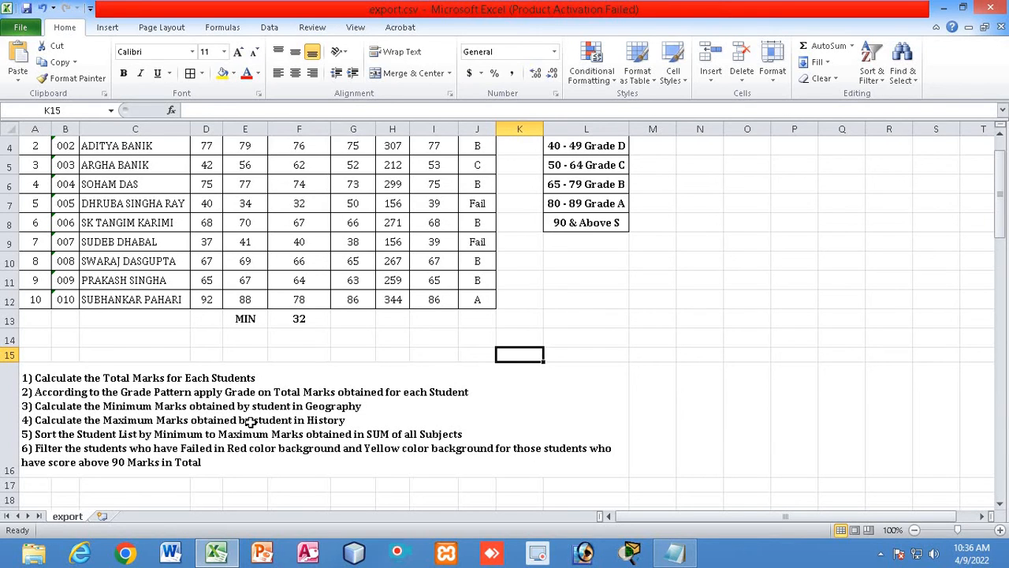
left_click(344, 341)
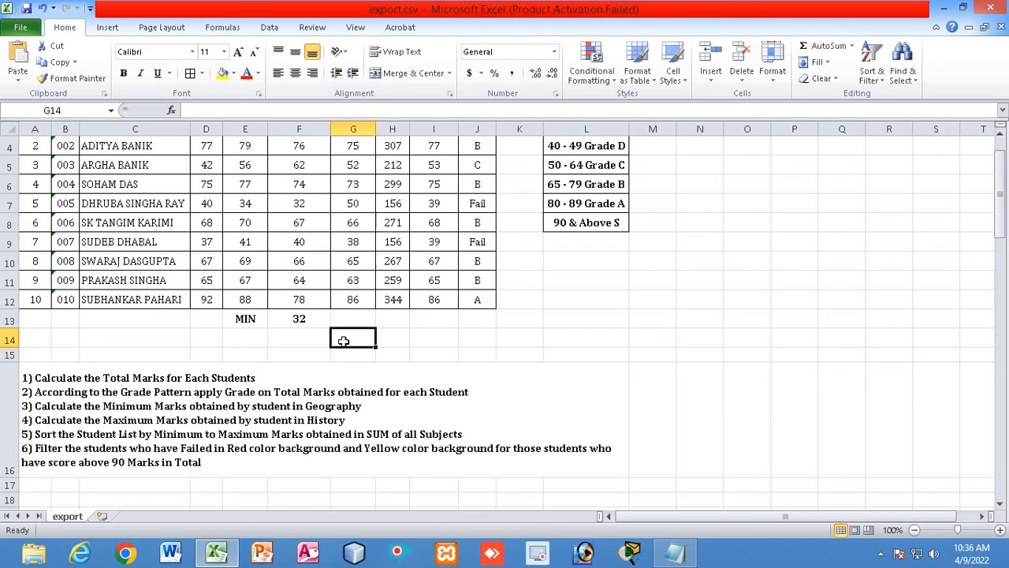
left_click(242, 338)
type("MAX")
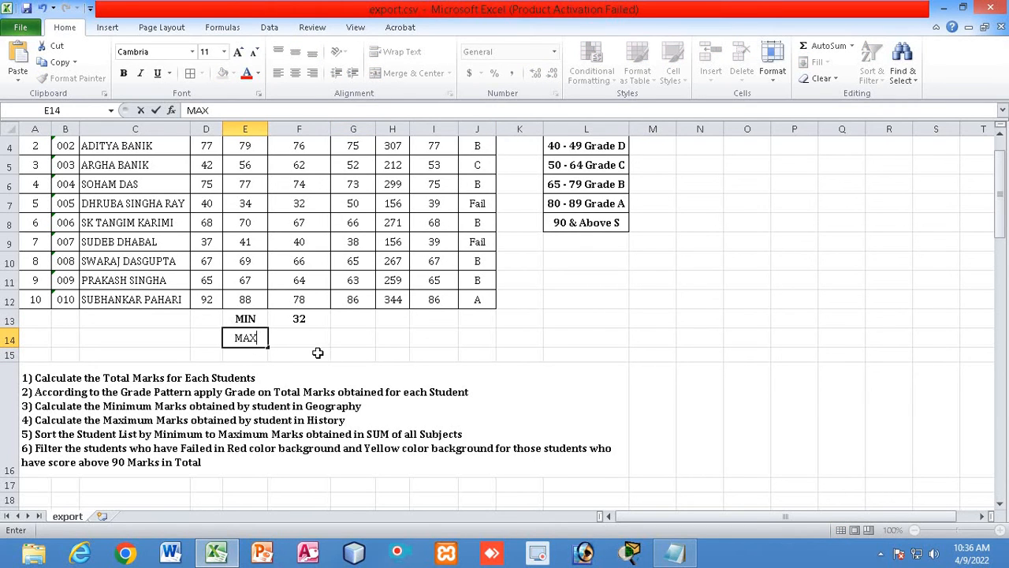
left_click(307, 340)
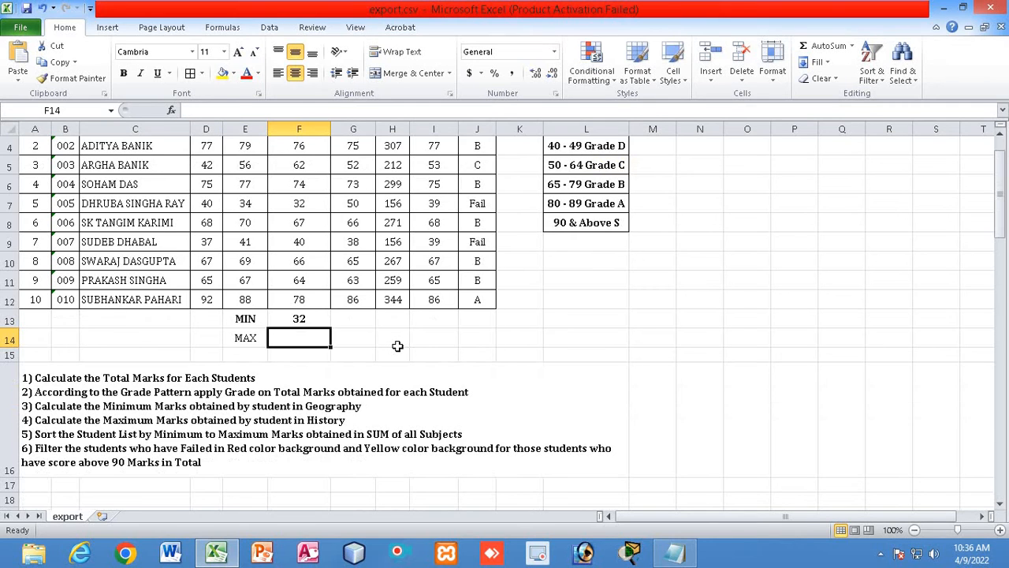
scroll(397, 346, "up", 1)
scroll(397, 346, "down", 1)
scroll(397, 346, "up", 1)
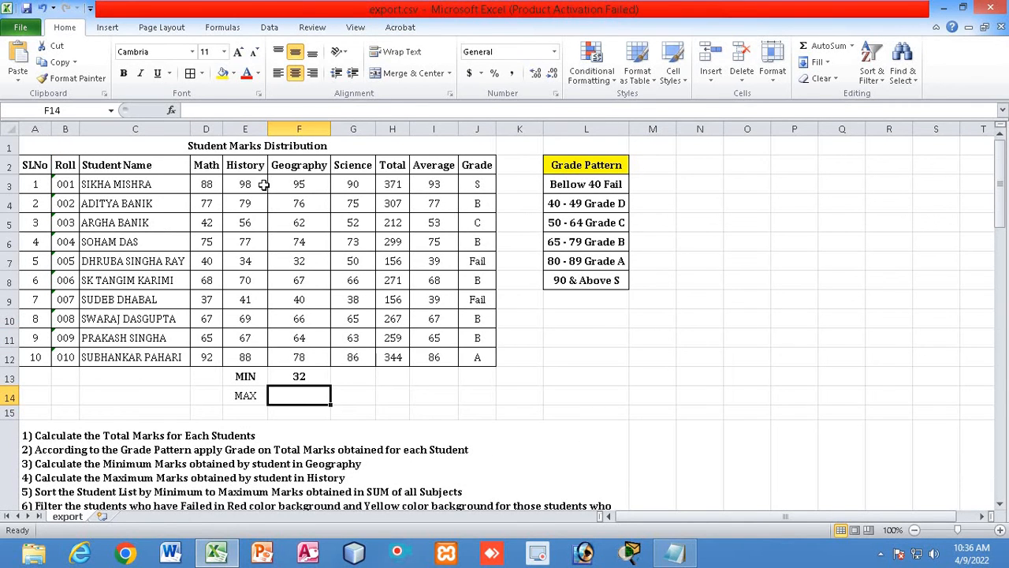
- Clear the MAX label from E14 and the MIN label from E13
left_click(246, 396)
key("Delete")
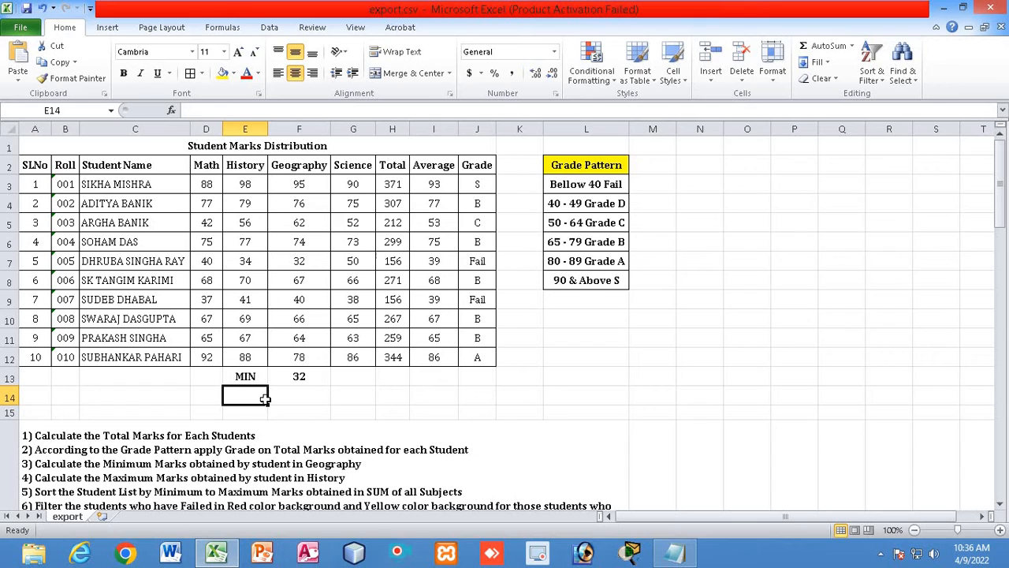
left_click(243, 377)
key("Delete")
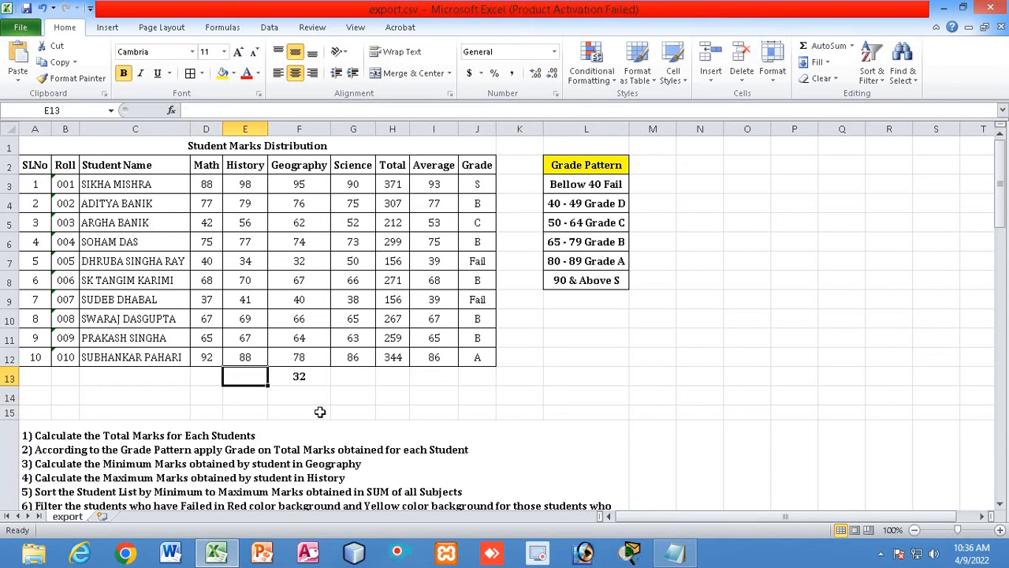
- Calculate the maximum History mark of E3 to E12 in E13 with the AutoSum Max function
left_click(368, 411)
left_click_drag(244, 184, 245, 376)
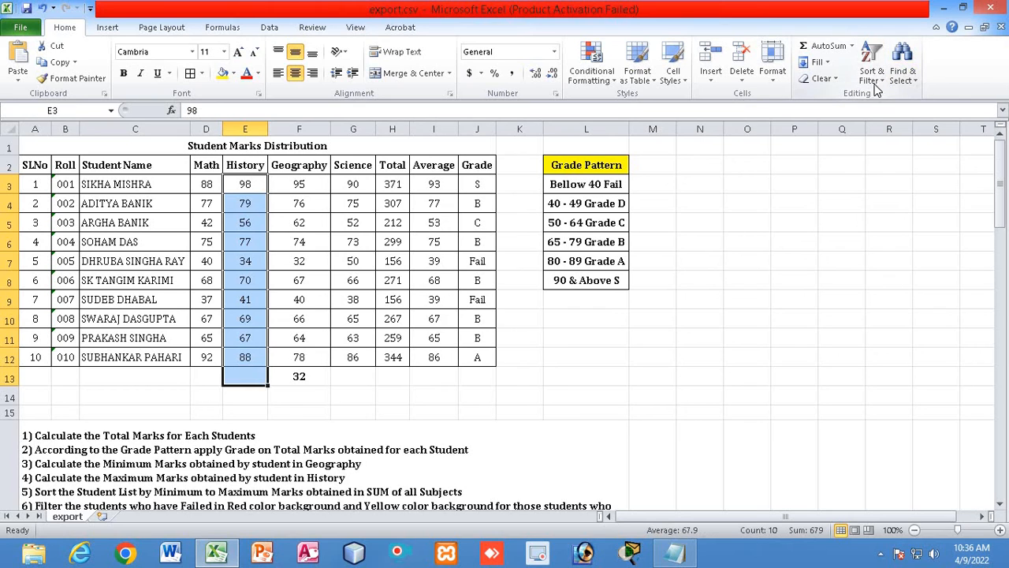
left_click(852, 46)
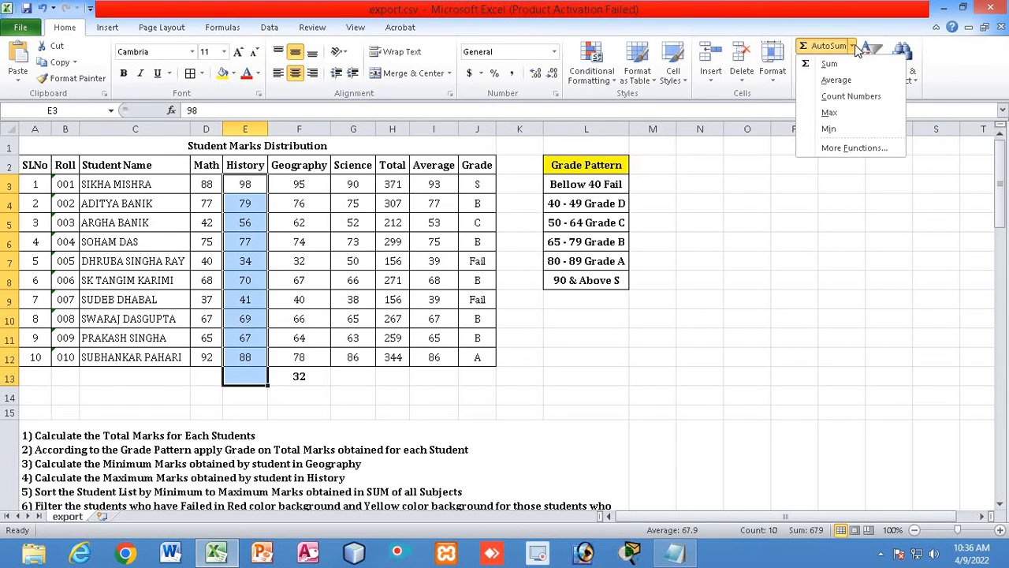
left_click(836, 116)
left_click(670, 334)
- Check the History maximum and Geography minimum formulas in row 13 against the marks, and review the remaining tasks in the list
left_click(244, 377)
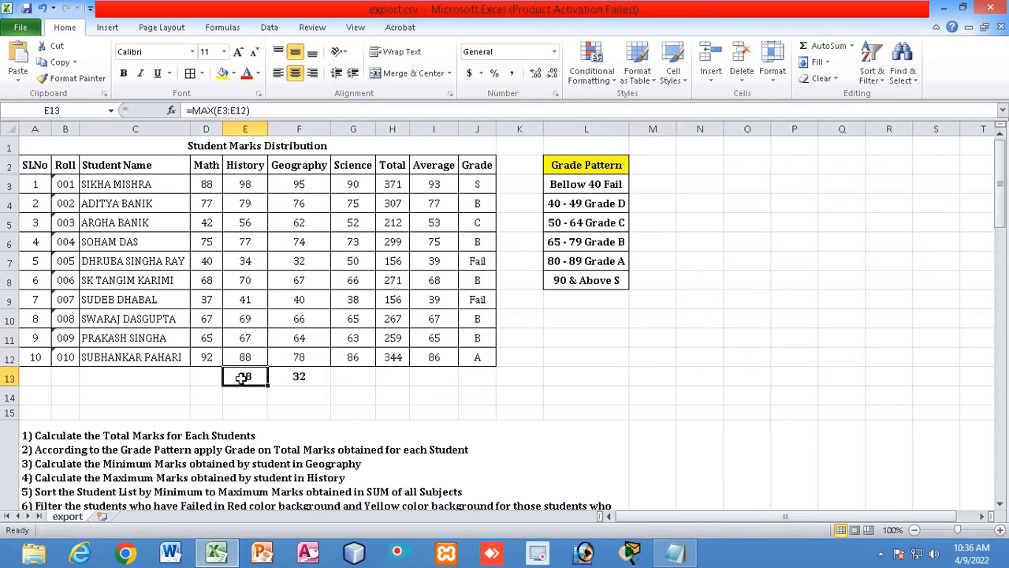
left_click(246, 186)
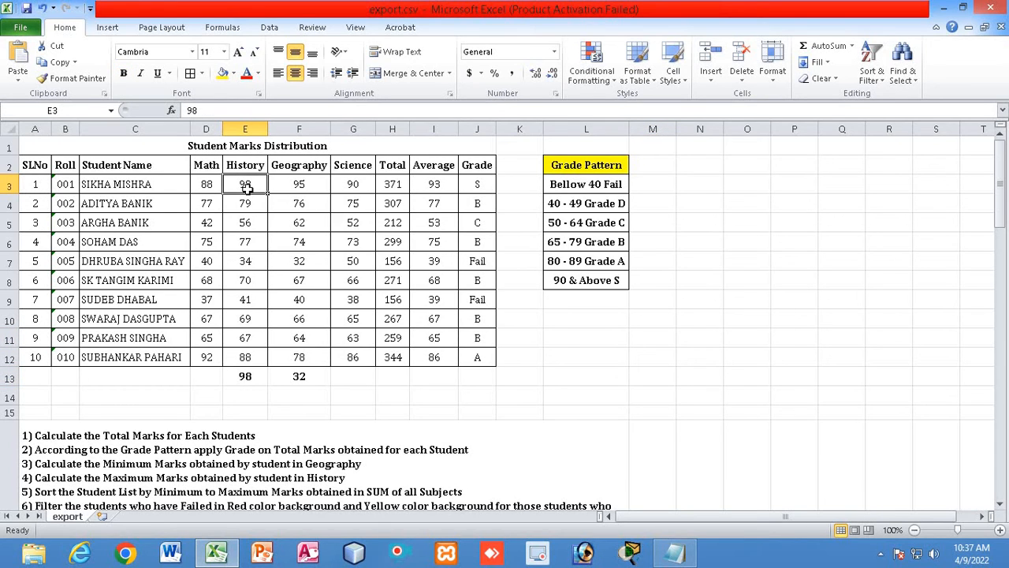
left_click(303, 377)
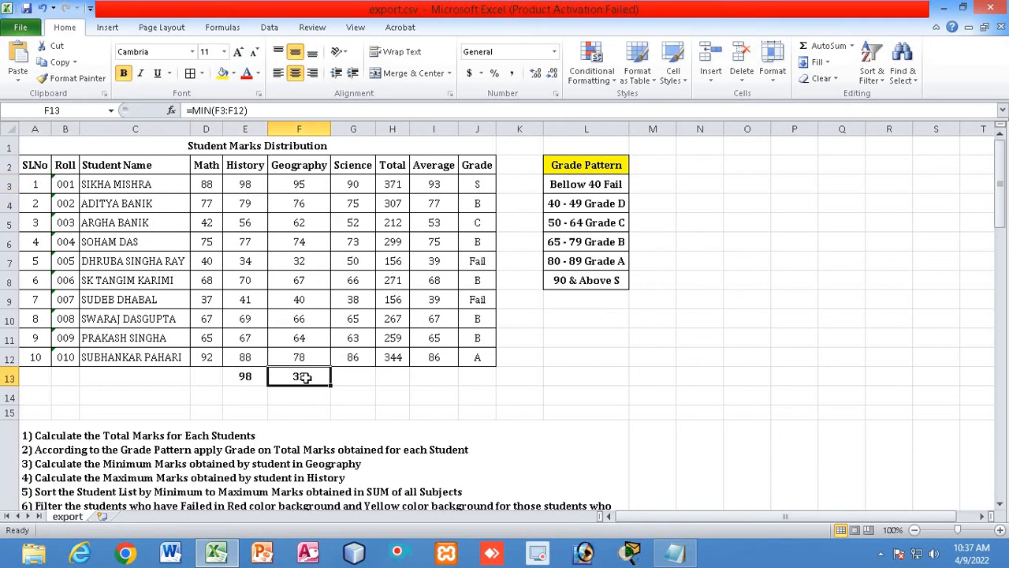
left_click(244, 378)
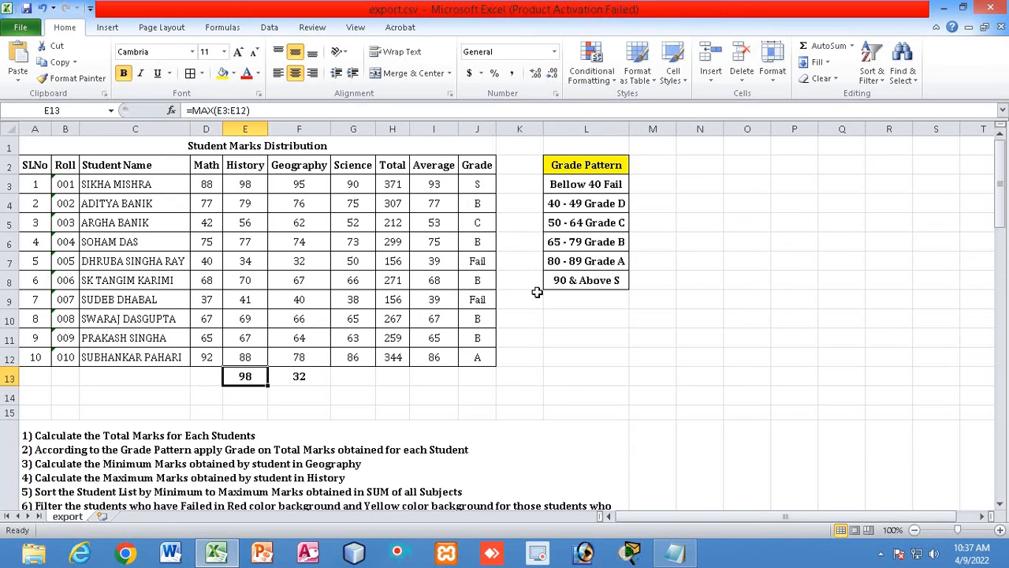
scroll(473, 298, "down", 2)
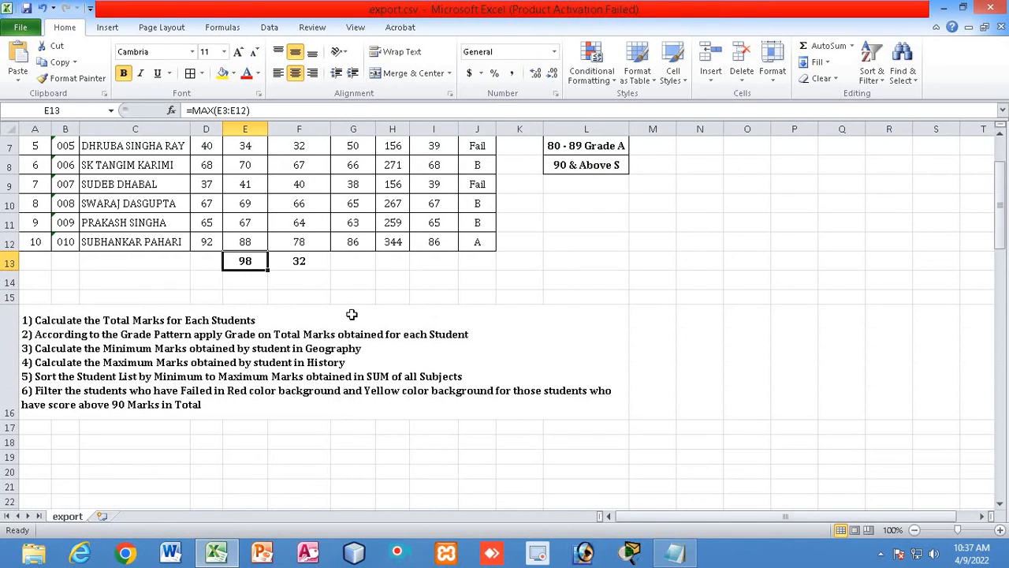
scroll(247, 298, "up", 2)
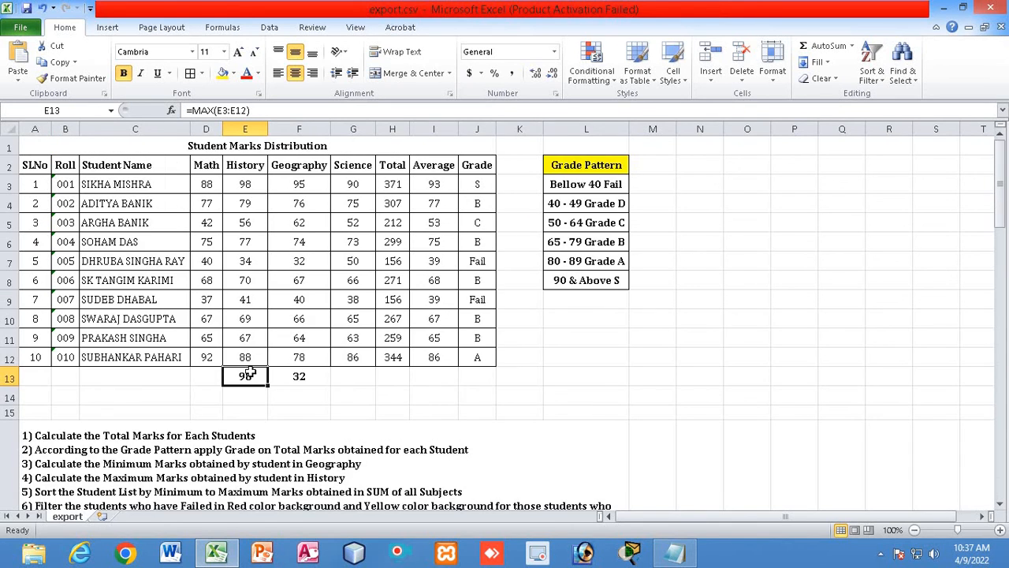
scroll(217, 444, "down", 2)
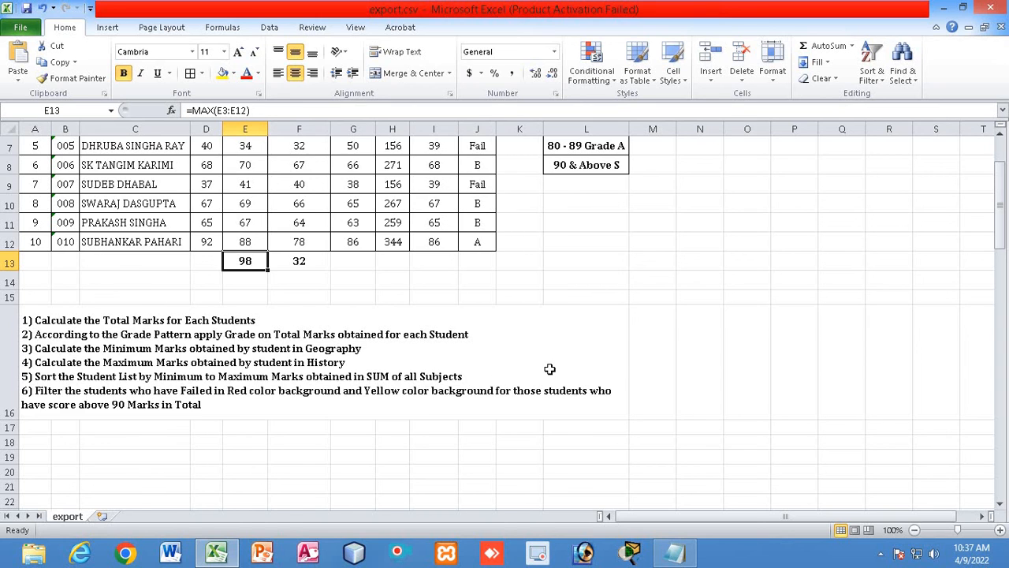
scroll(550, 369, "up", 2)
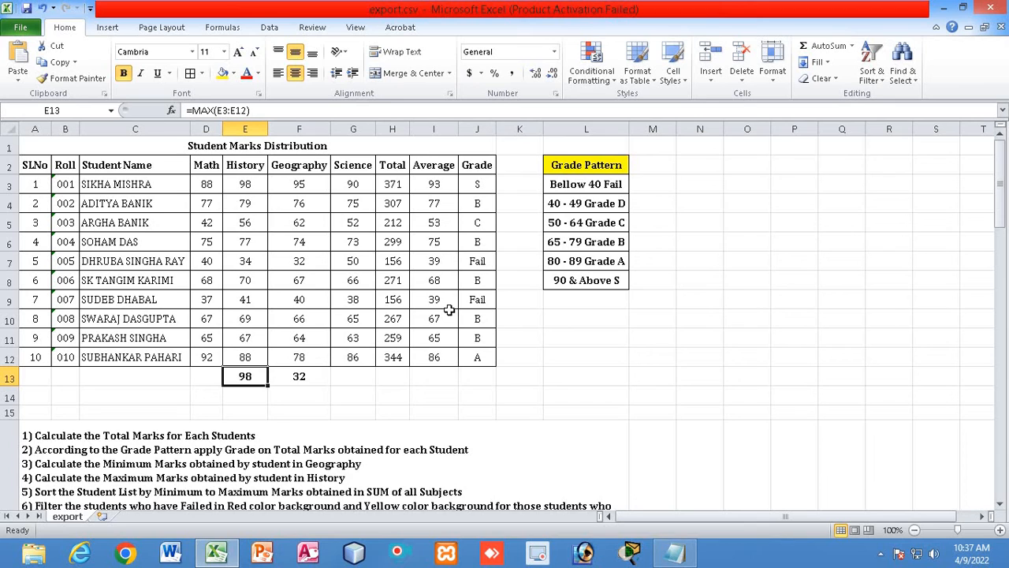
- Sort the student table by Total from smallest to largest, expanding the selection to the adjacent columns
left_click_drag(394, 183, 397, 361)
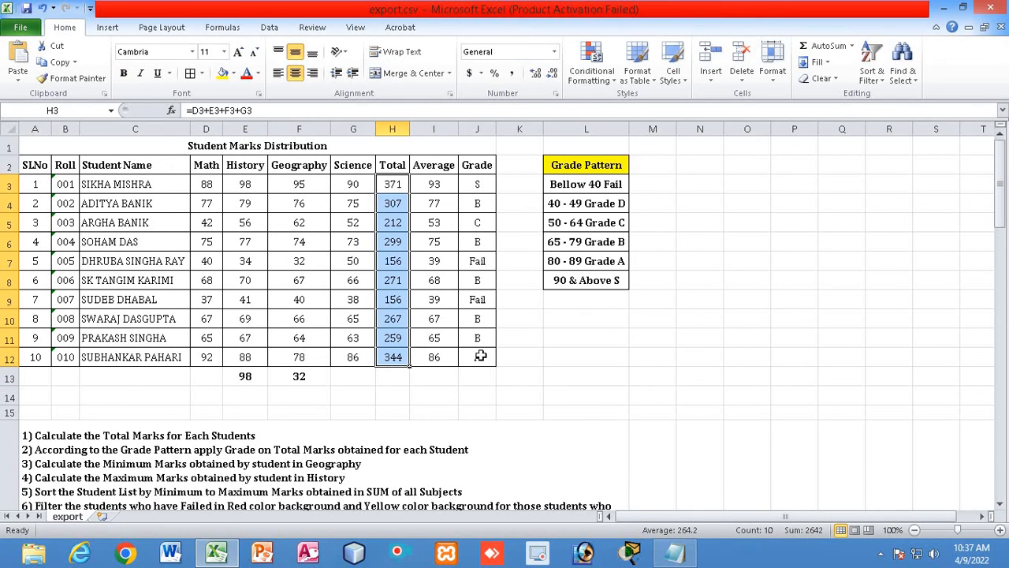
scroll(480, 356, "down", 2)
scroll(391, 242, "up", 2)
left_click_drag(391, 165, 392, 359)
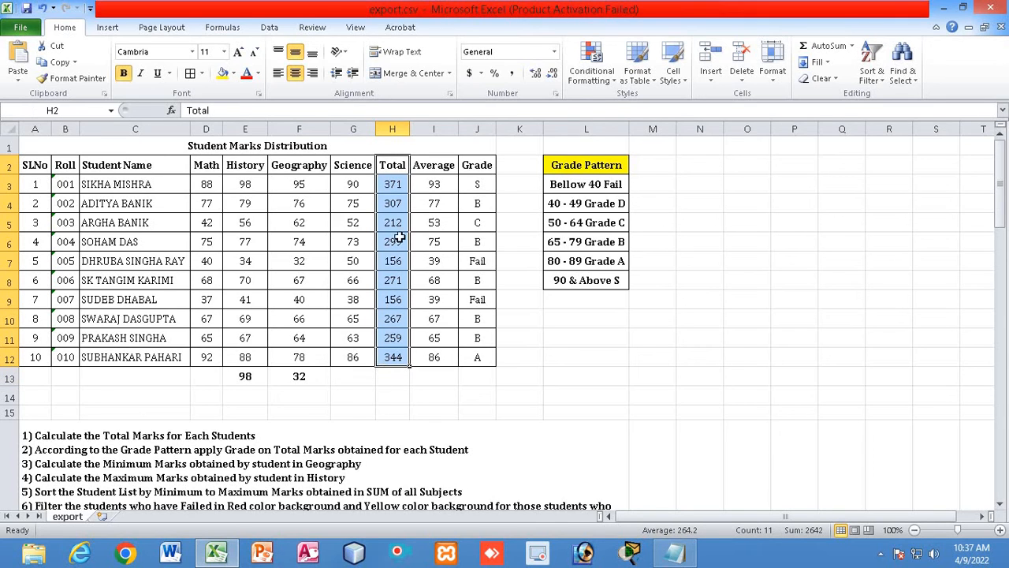
left_click(880, 81)
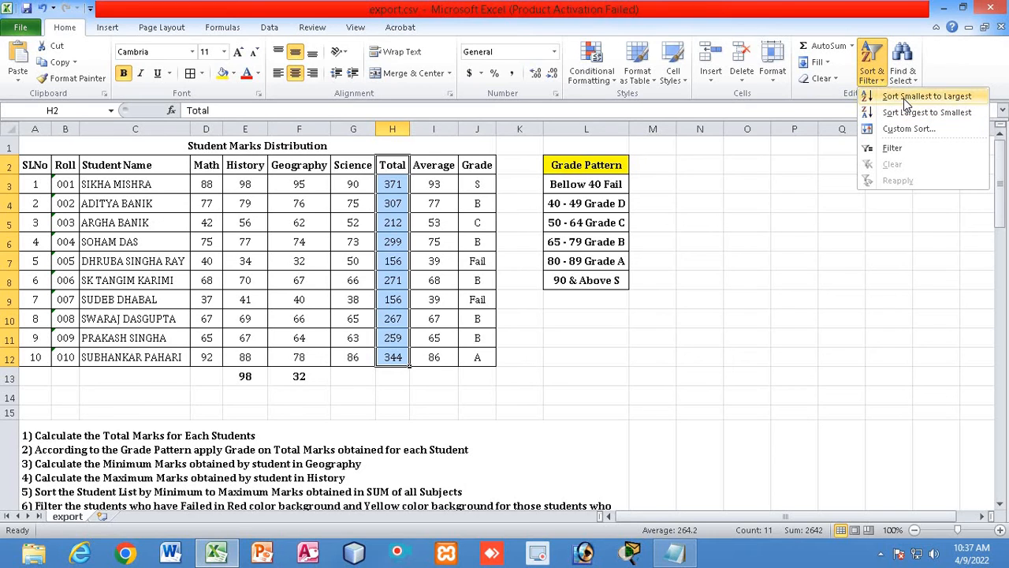
left_click(907, 98)
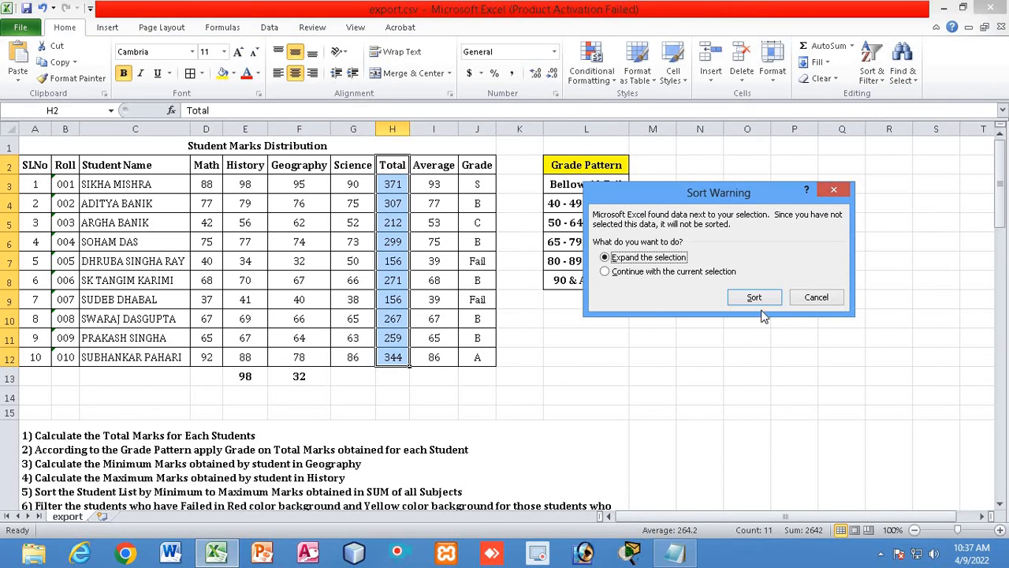
left_click(755, 298)
left_click(734, 356)
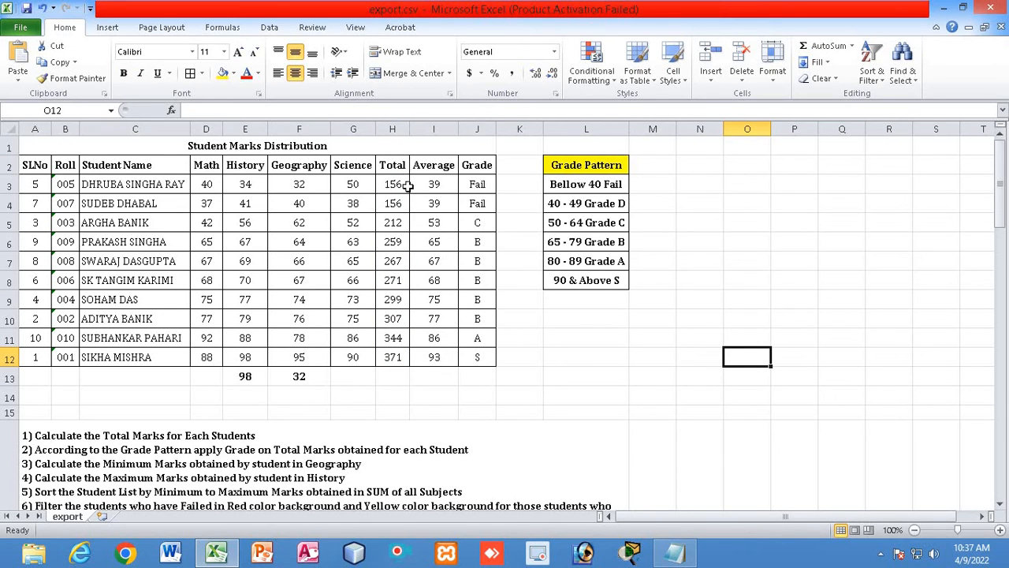
- Examine the sorted order of the Total and Grade columns from first to last student, and read task 6 about color filtering
left_click_drag(477, 184, 477, 203)
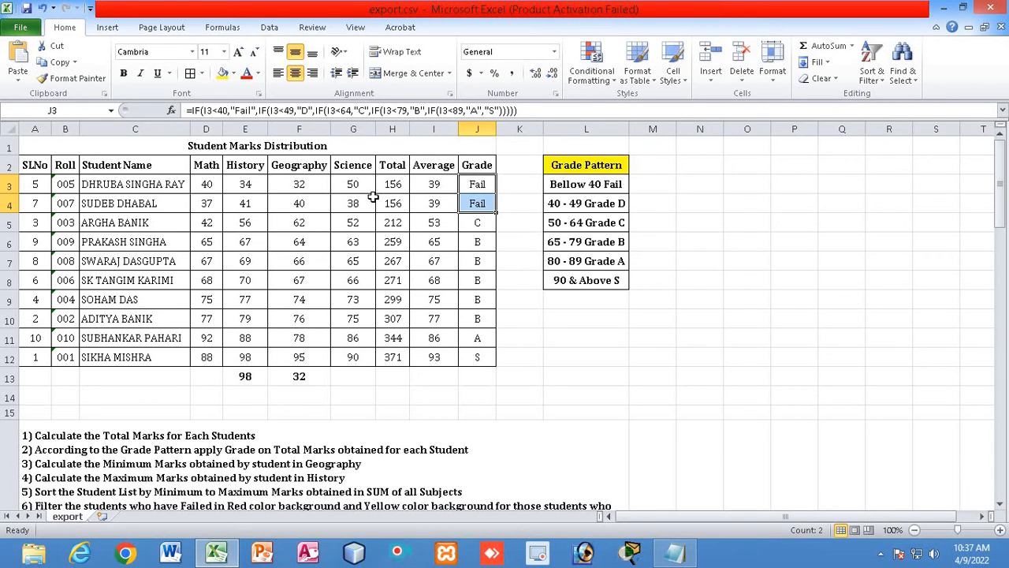
left_click_drag(399, 183, 395, 198)
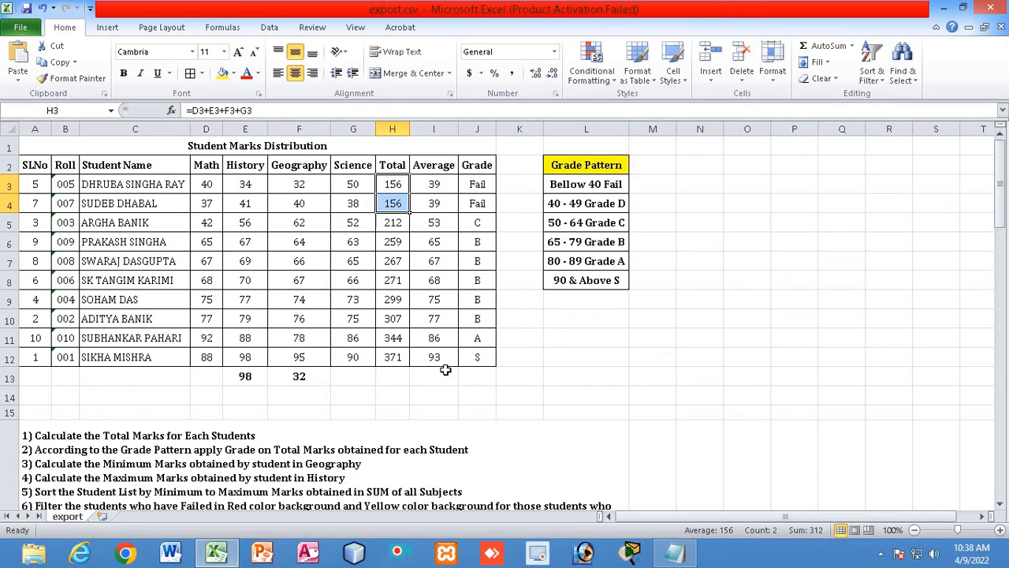
left_click(478, 357)
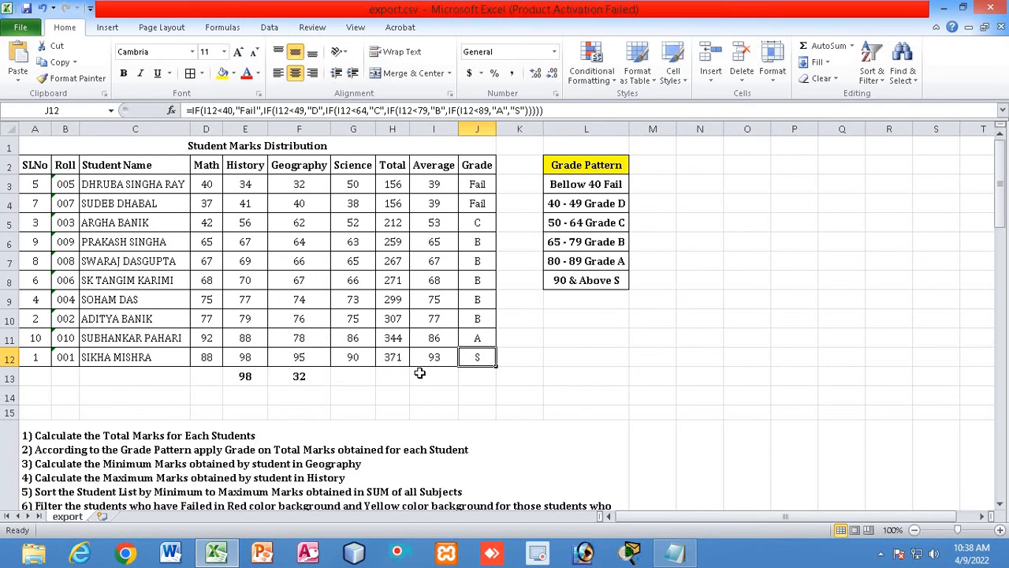
left_click(394, 363)
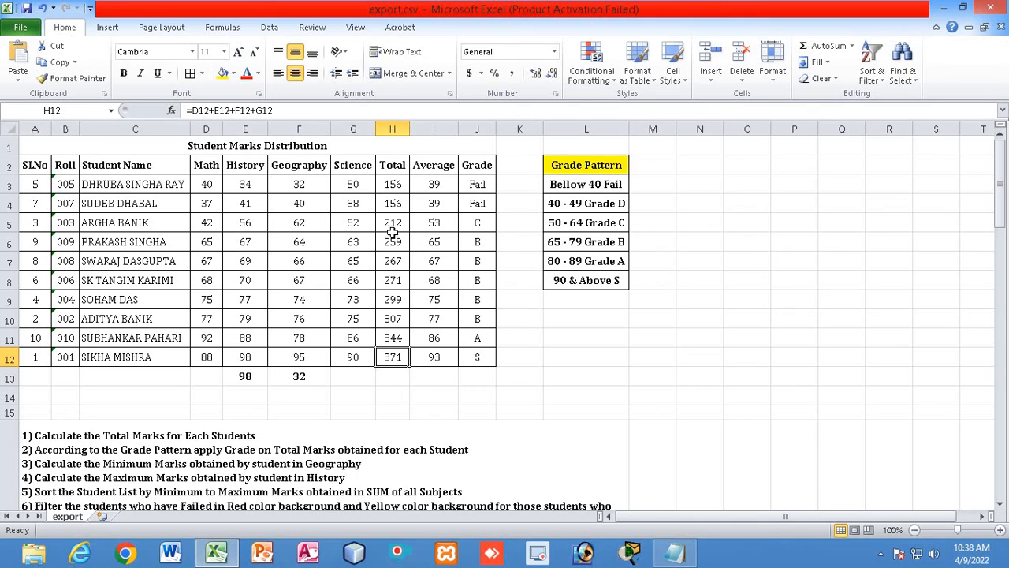
scroll(388, 421, "down", 1)
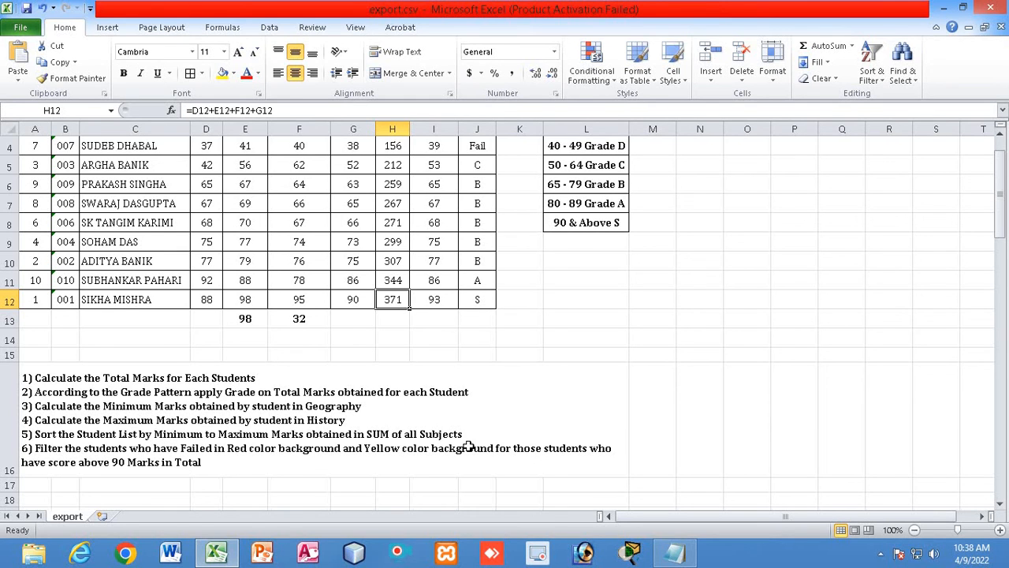
scroll(468, 447, "up", 1)
left_click_drag(392, 186, 389, 355)
left_click(396, 187)
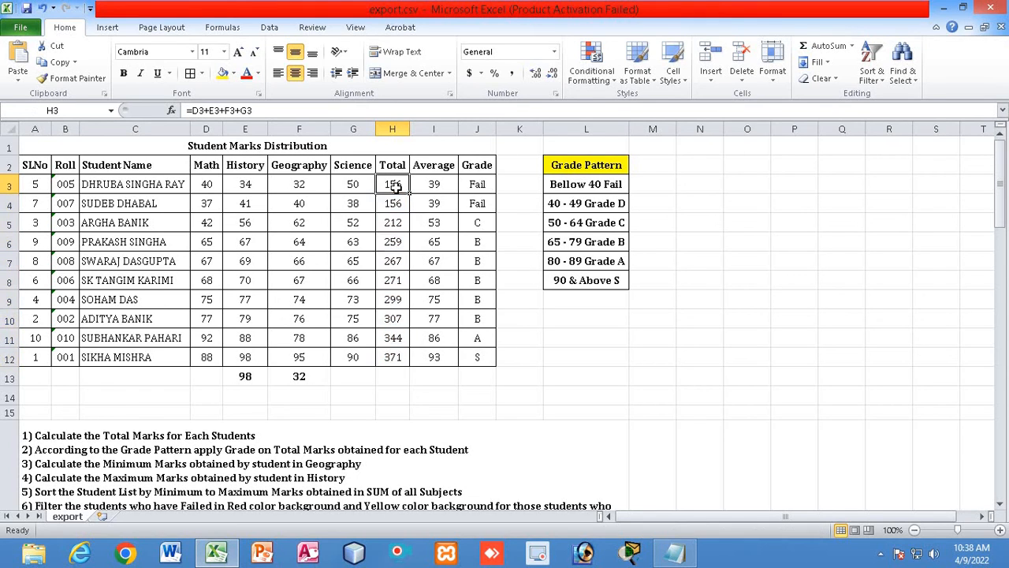
left_click(394, 356)
scroll(409, 378, "down", 2)
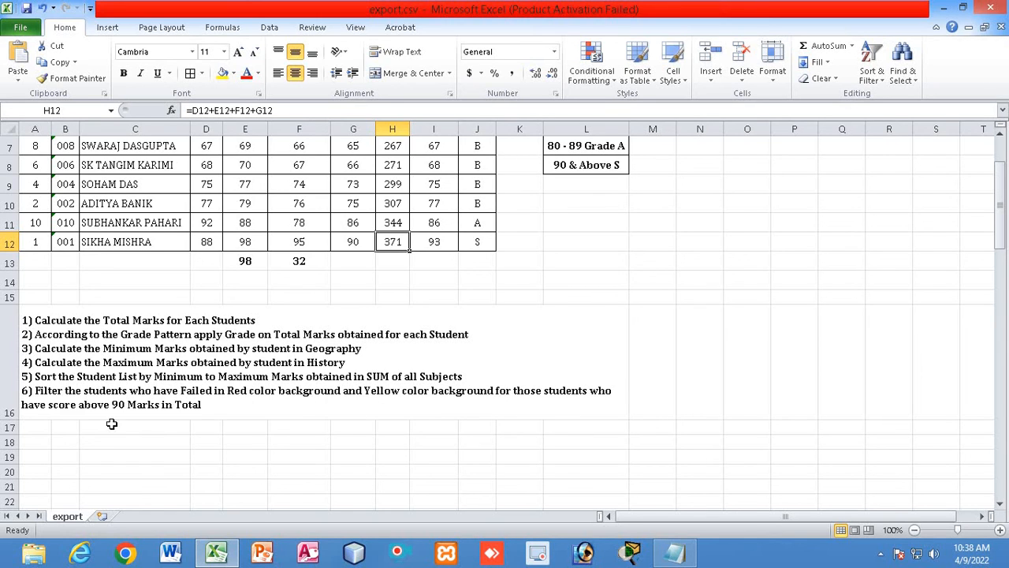
left_click(634, 331)
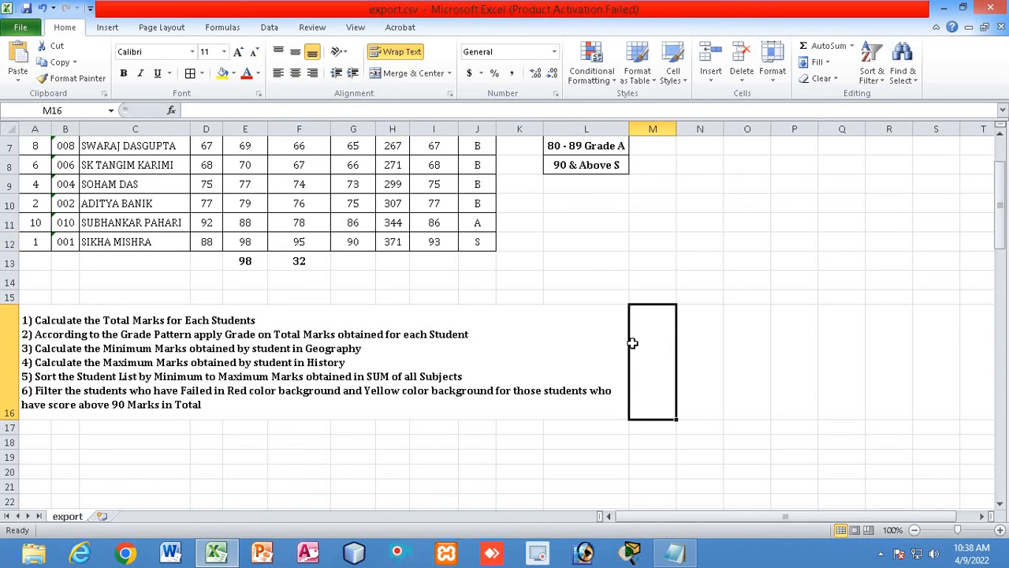
- Turn on filtering for the header row 2 of the student table
scroll(633, 343, "up", 2)
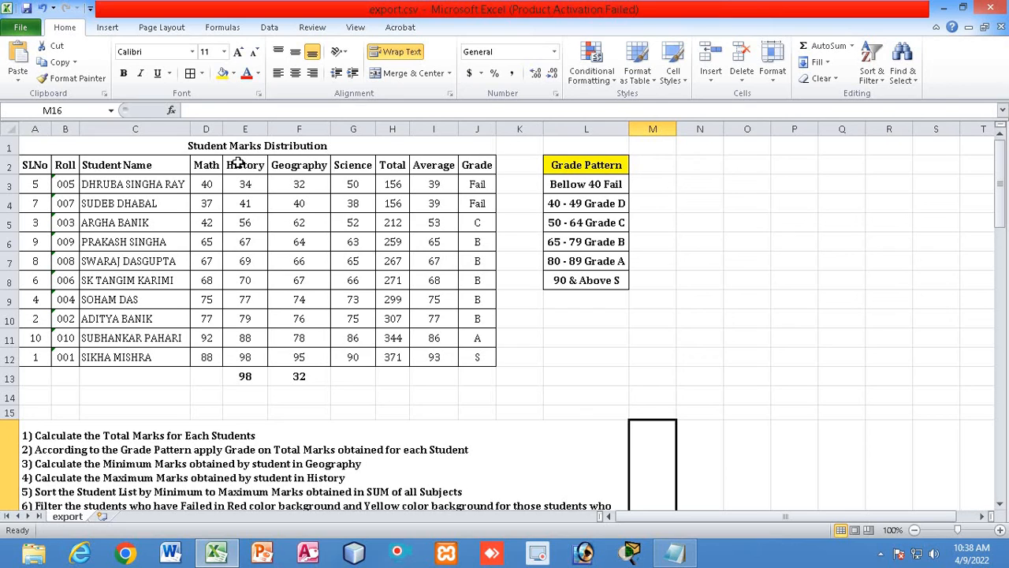
left_click(9, 166)
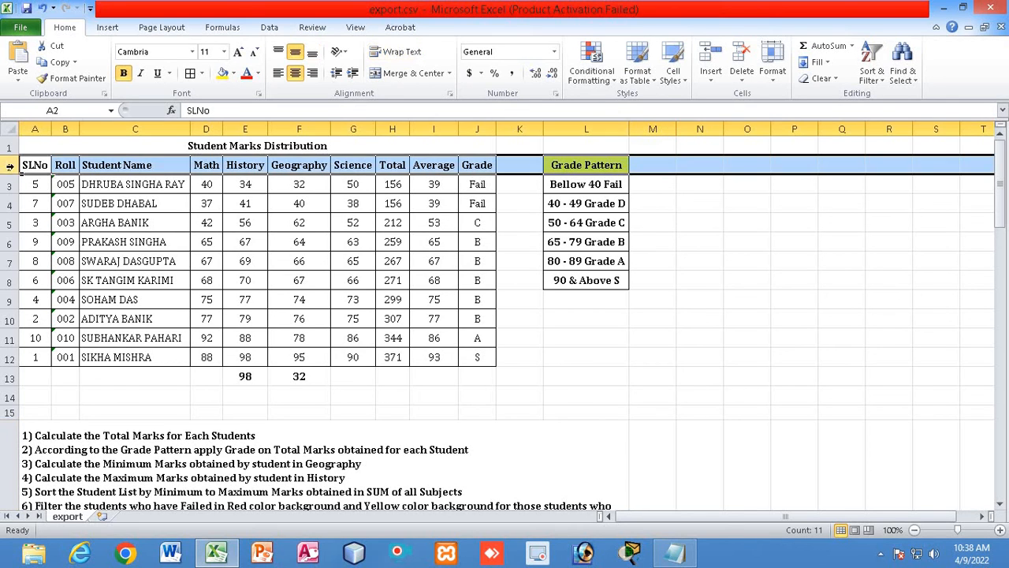
left_click(874, 75)
left_click(891, 148)
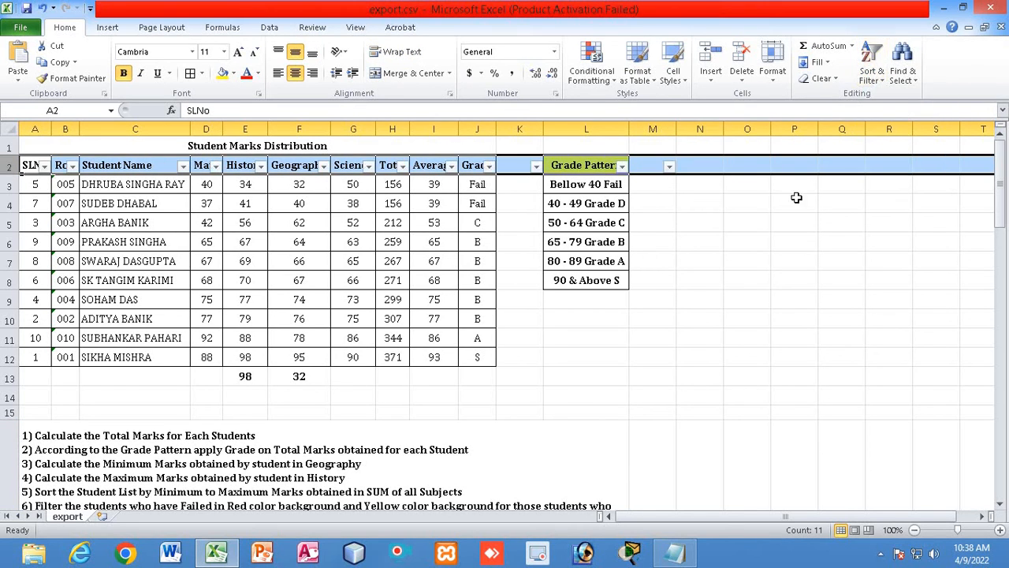
left_click(714, 375)
left_click(489, 166)
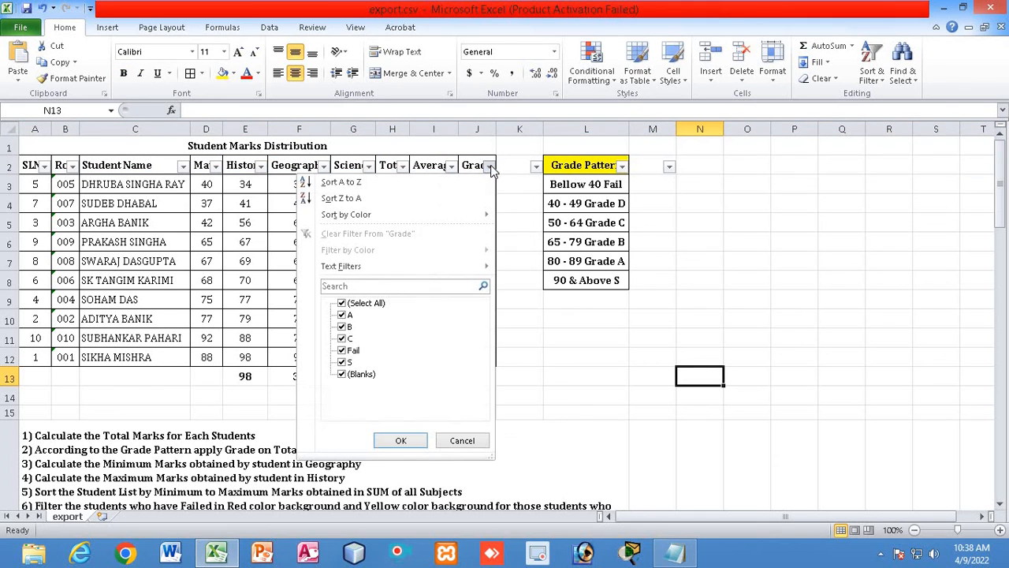
left_click(881, 75)
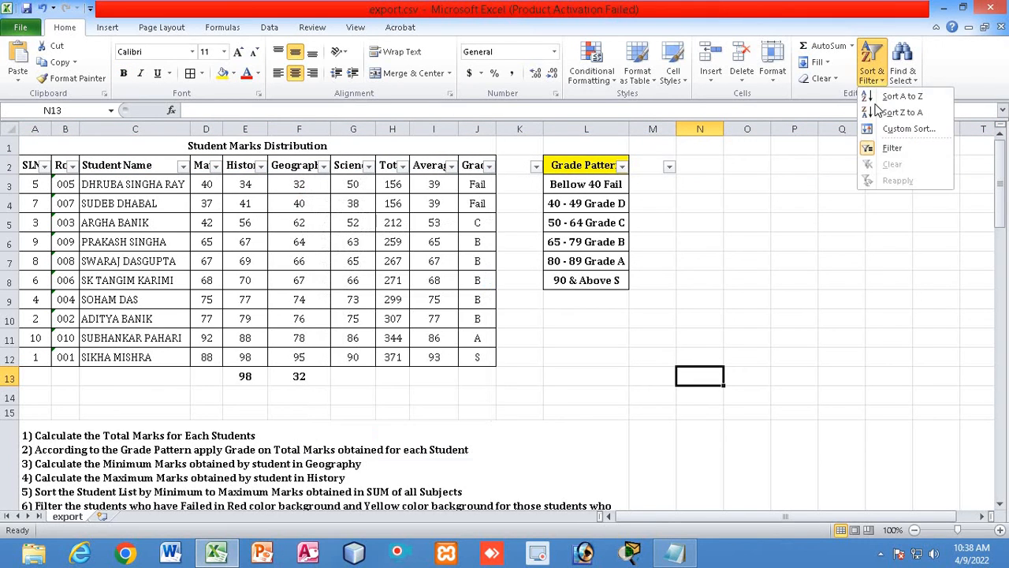
left_click(827, 332)
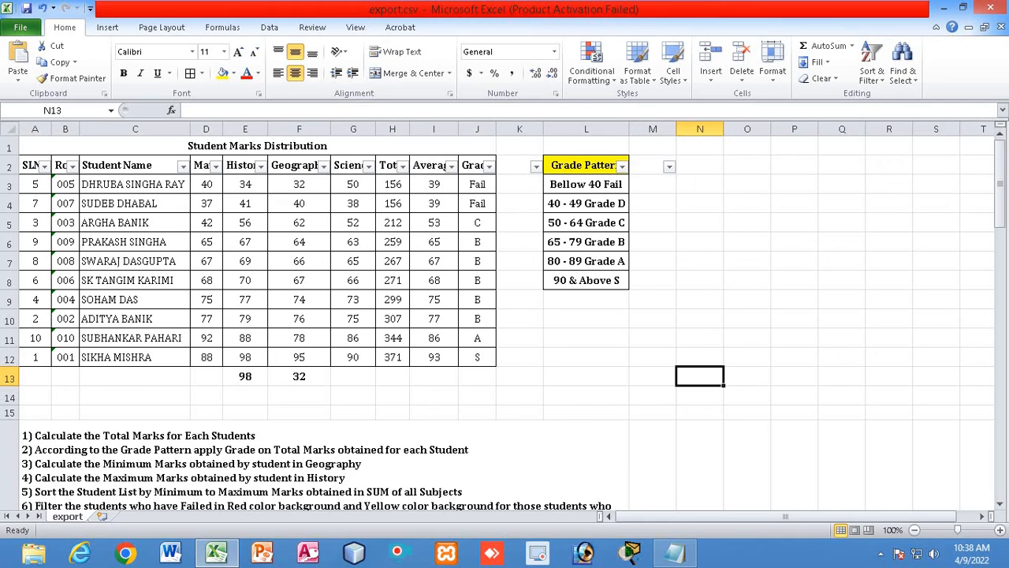
left_click(6, 166)
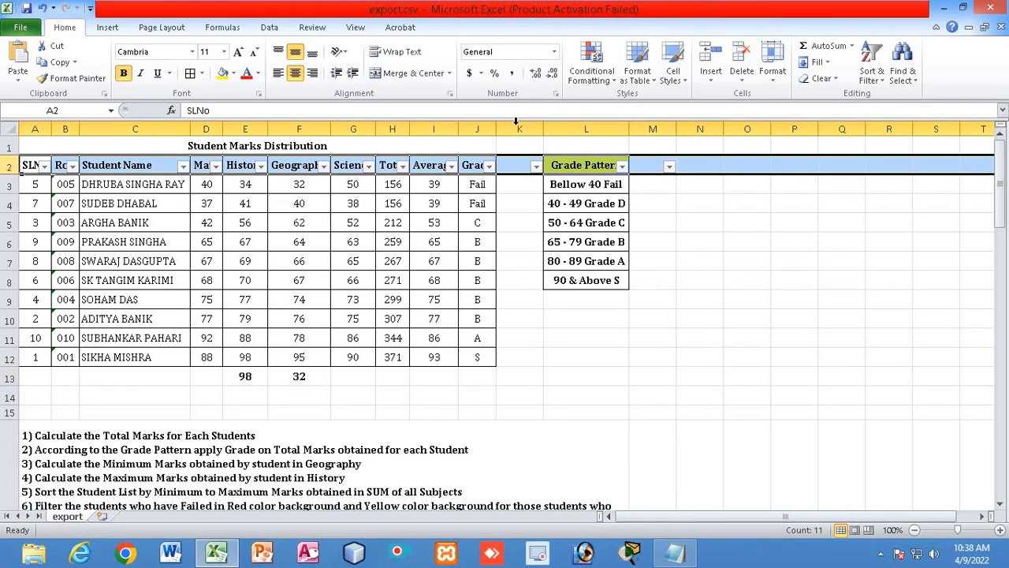
left_click(883, 79)
left_click(544, 213)
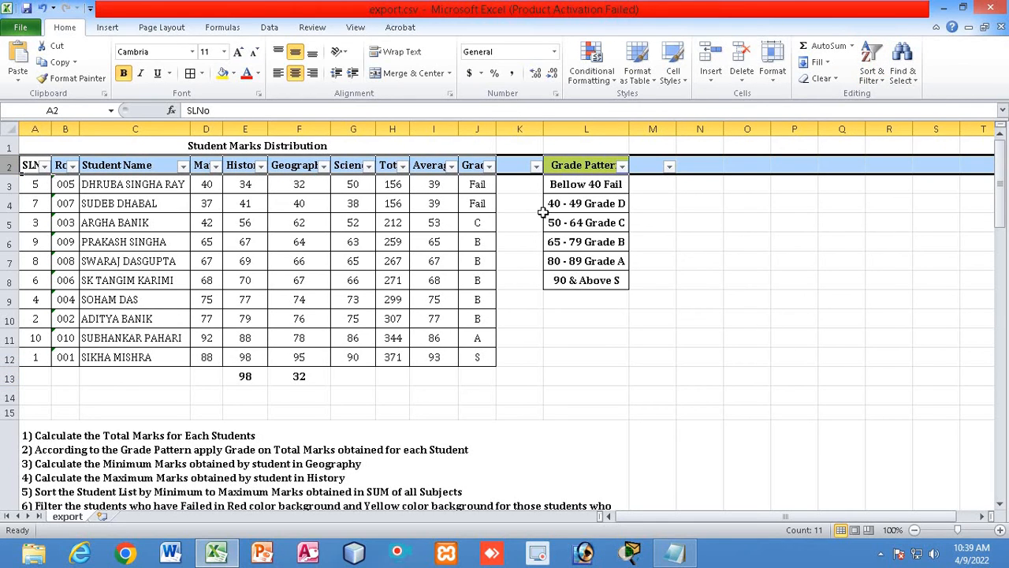
- Filter the Grade column to show only the students graded Fail
left_click(489, 167)
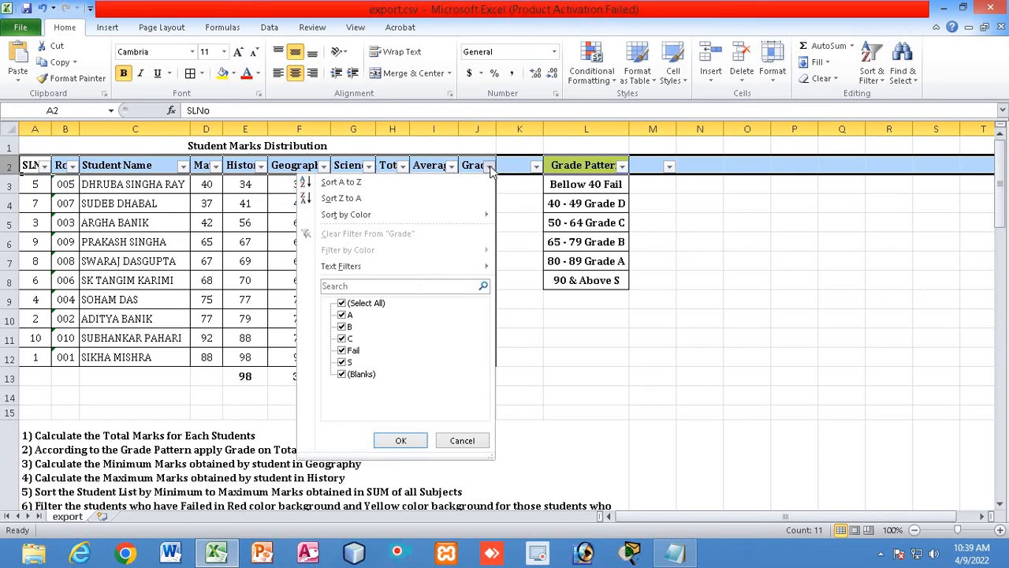
left_click(341, 306)
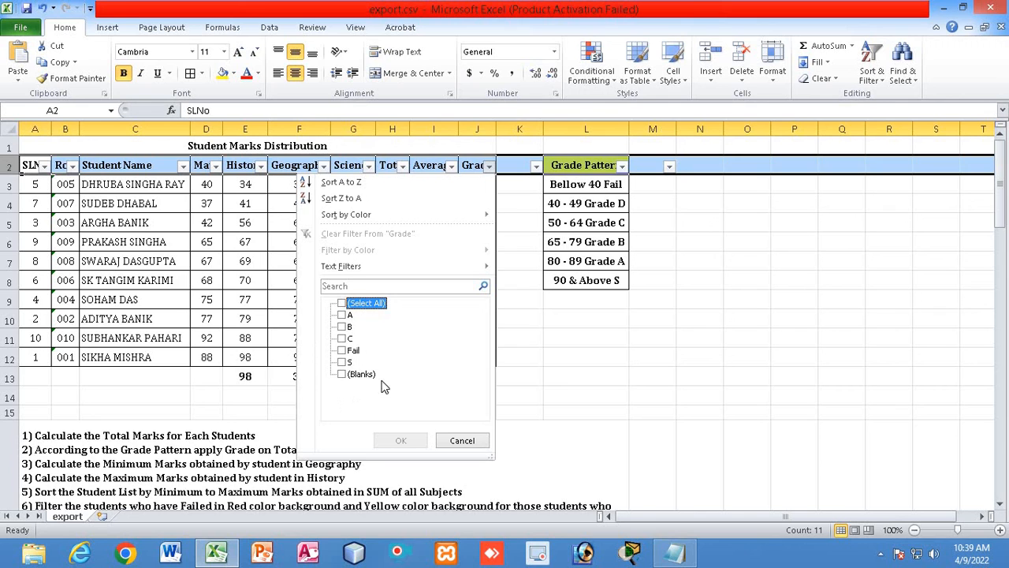
left_click(342, 350)
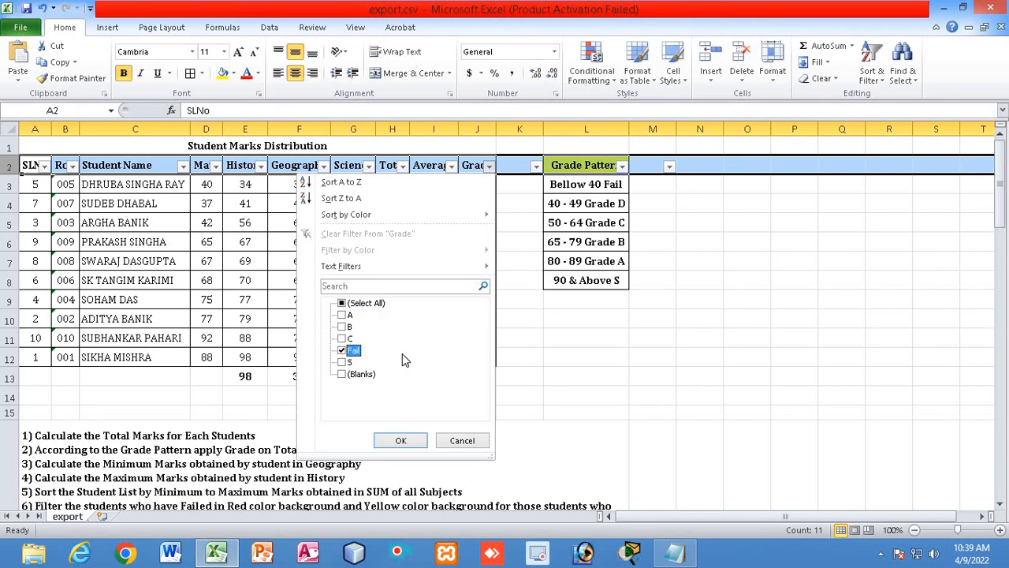
left_click(400, 440)
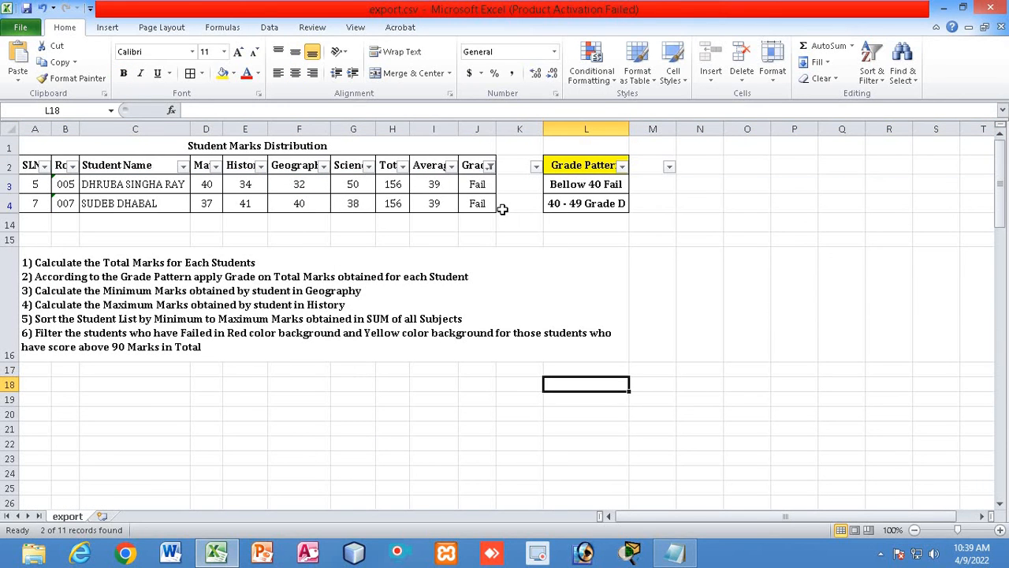
- Fill the failed students' rows from SLNo to Grade with a red background and set their text to white
left_click(33, 185)
left_click_drag(155, 183, 475, 204)
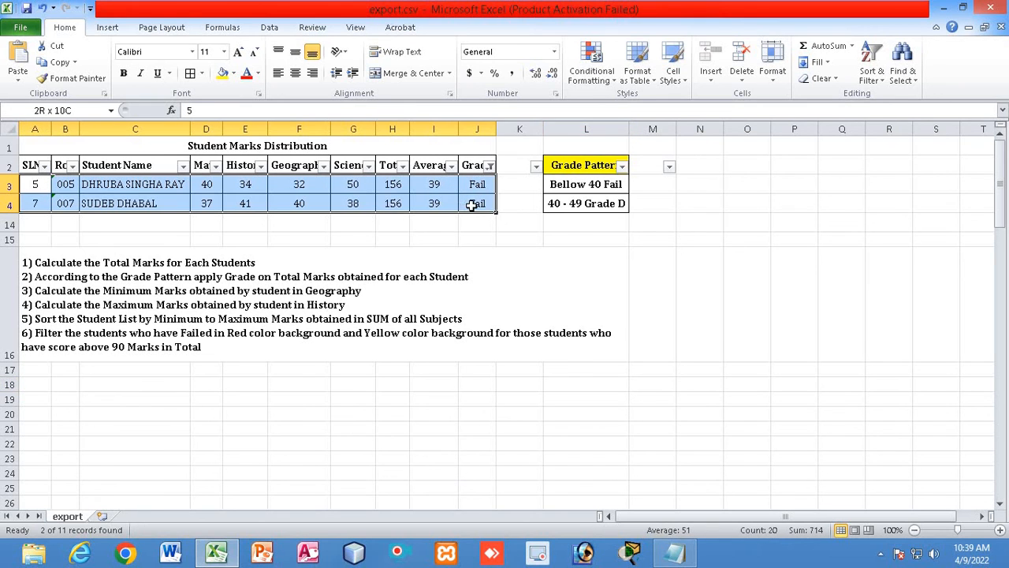
left_click(234, 75)
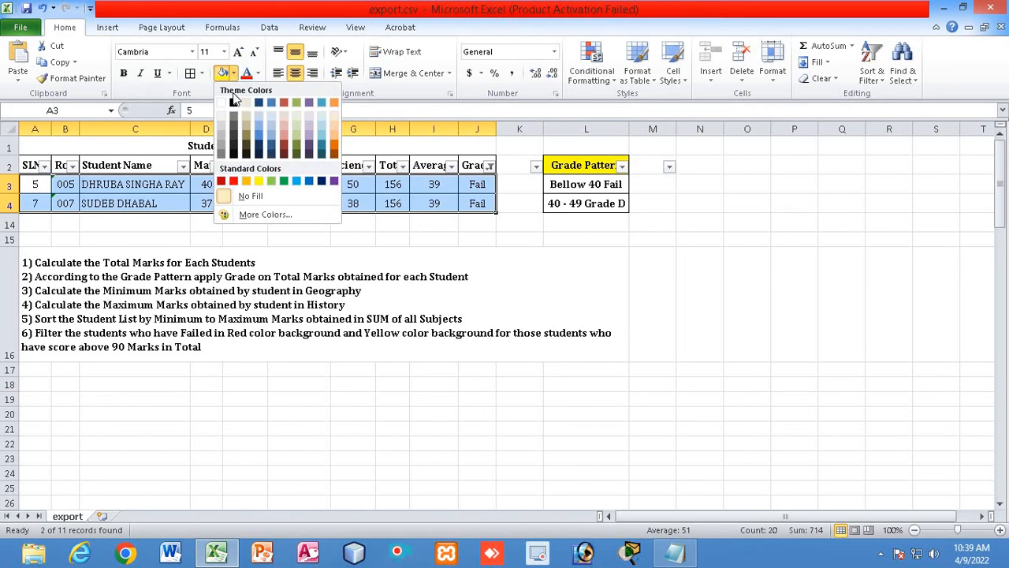
left_click(230, 181)
left_click(258, 74)
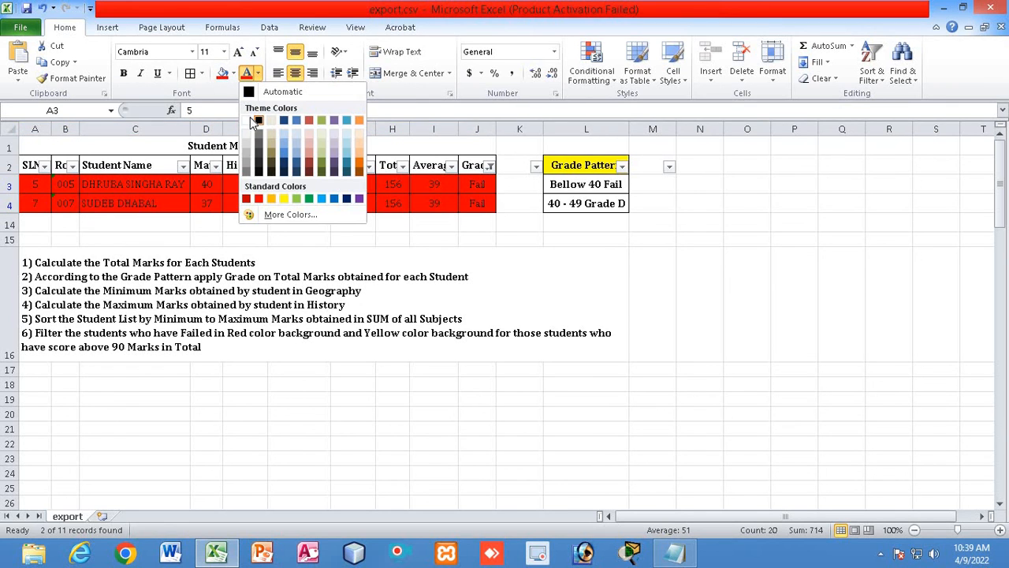
left_click(248, 120)
left_click(605, 292)
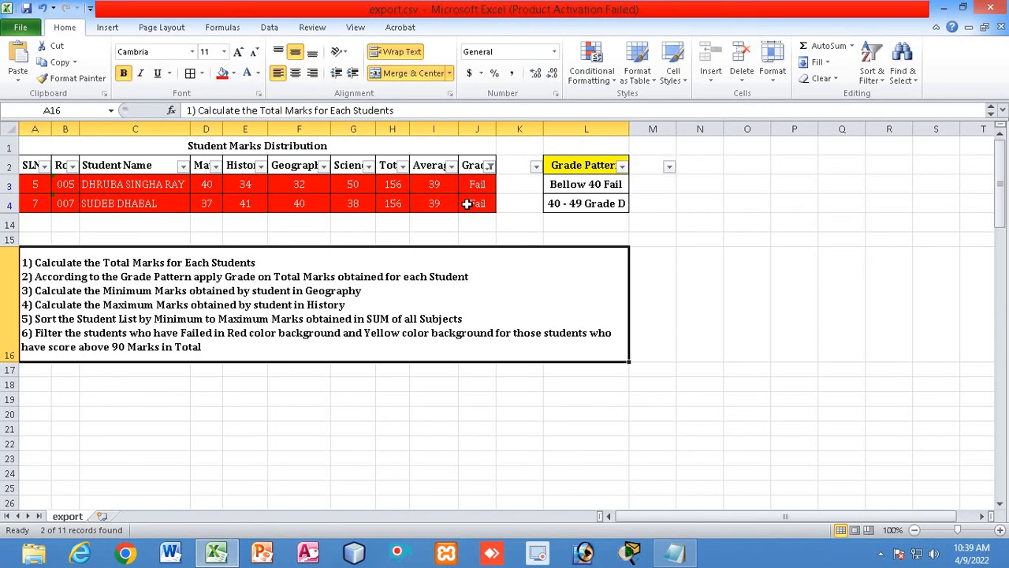
left_click(741, 312)
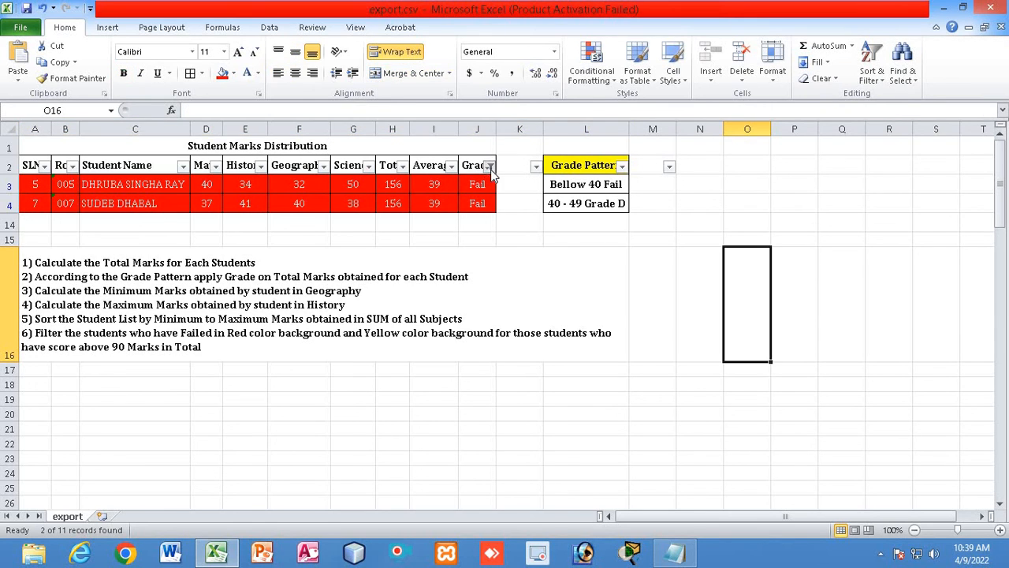
- Reset the Grade filter to select all values so every student row is shown
left_click(490, 166)
left_click(343, 303)
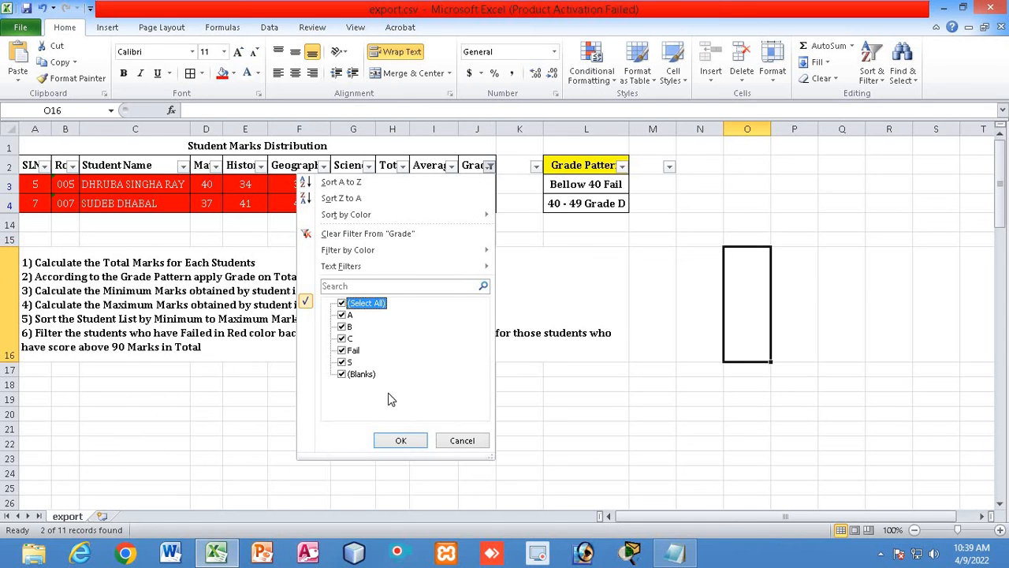
left_click(399, 439)
left_click(701, 377)
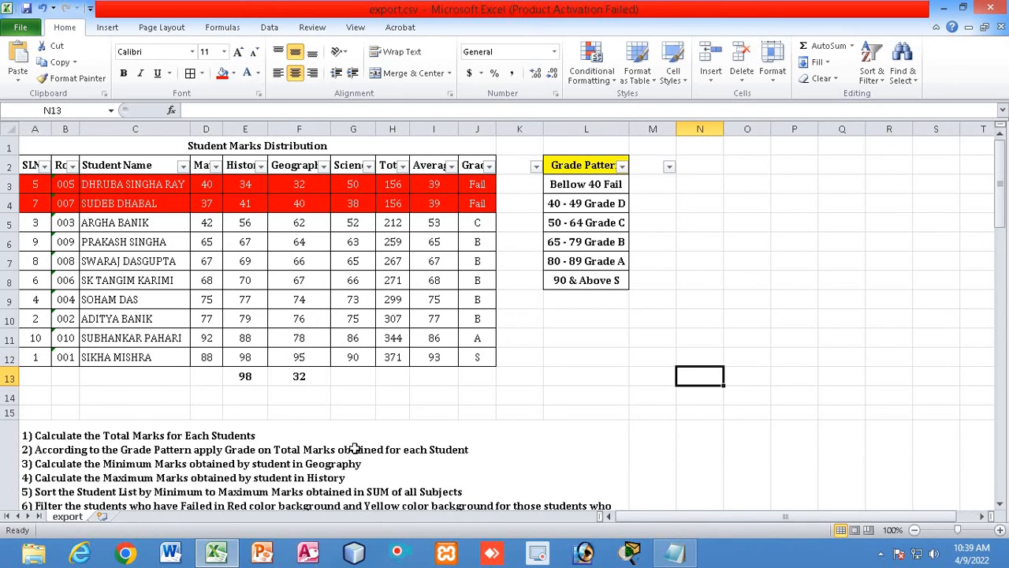
- Check task 6 and the 90 & Above grade rule, and filter the Grade column to show only grade S
scroll(355, 448, "down", 2)
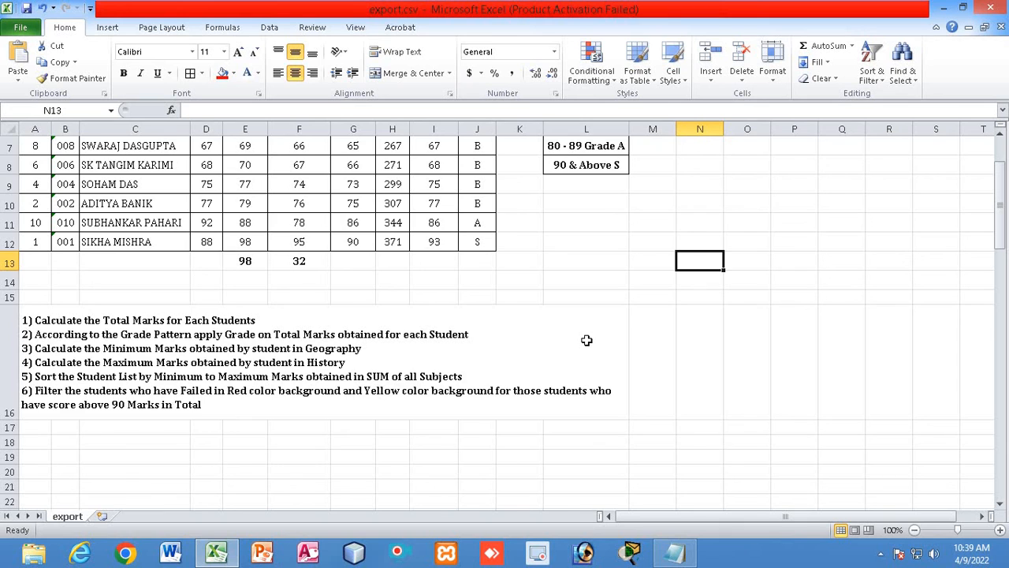
scroll(596, 342, "up", 2)
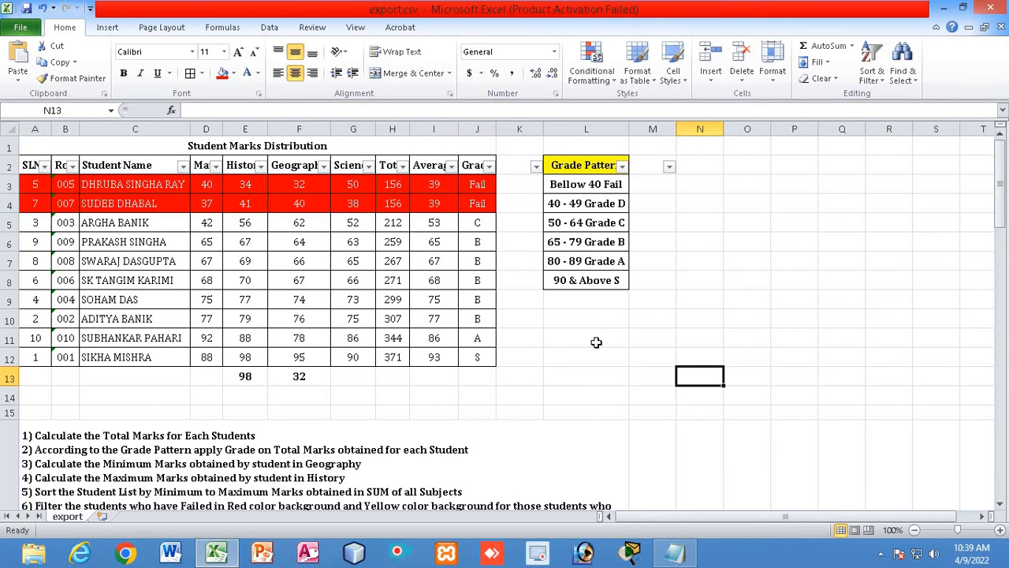
left_click(587, 281)
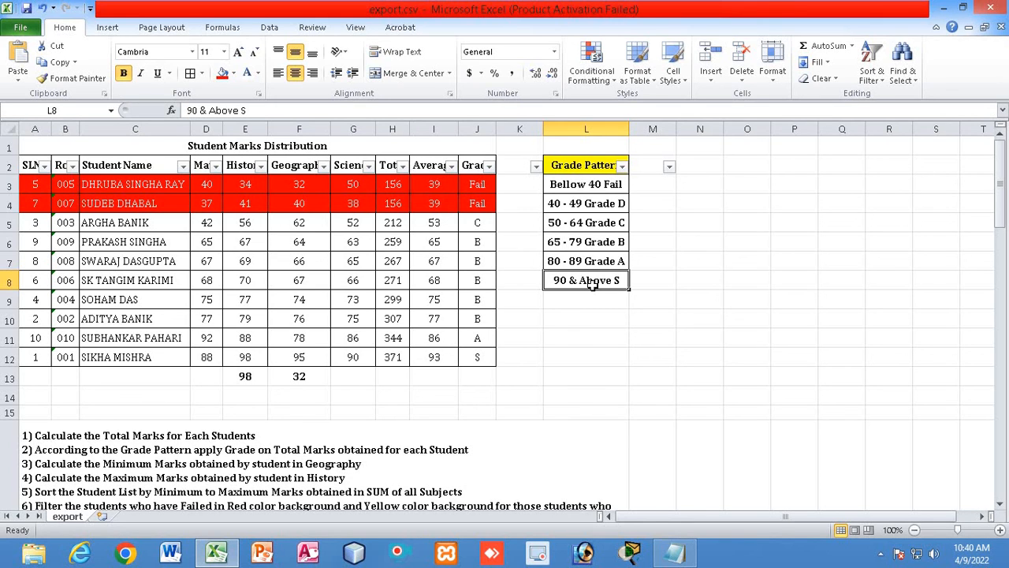
left_click(489, 165)
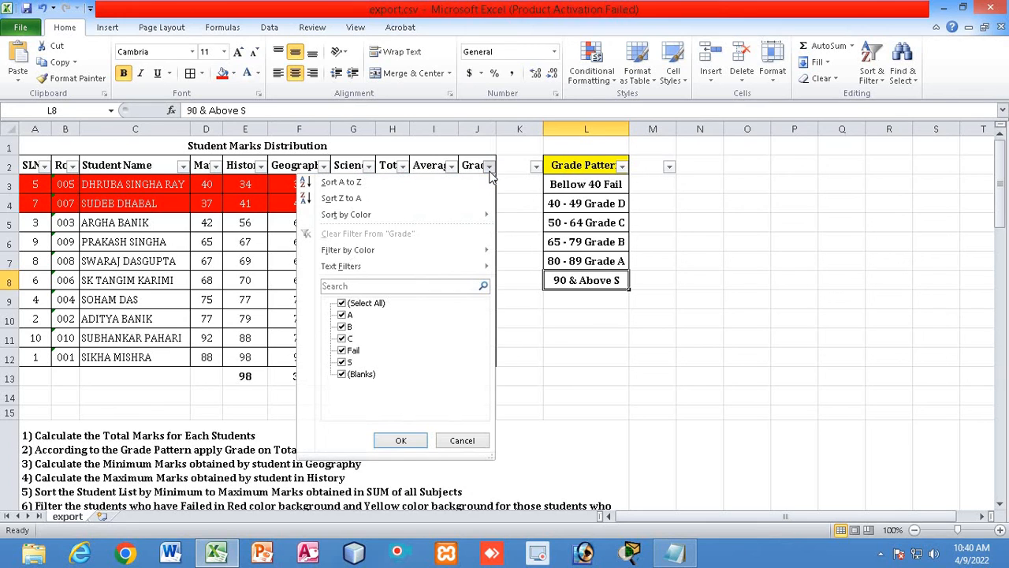
left_click(356, 303)
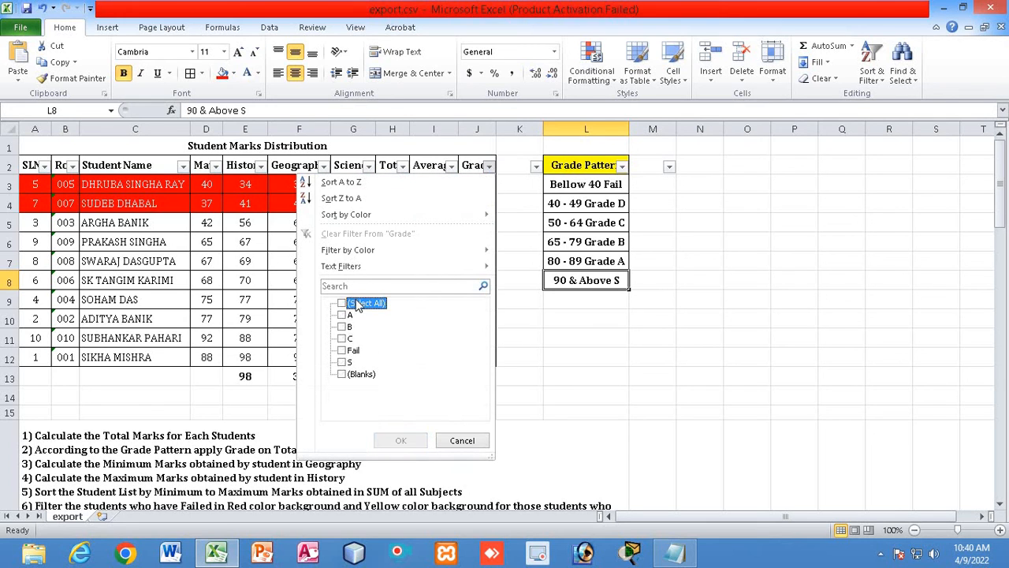
left_click(343, 363)
left_click(400, 440)
left_click(586, 379)
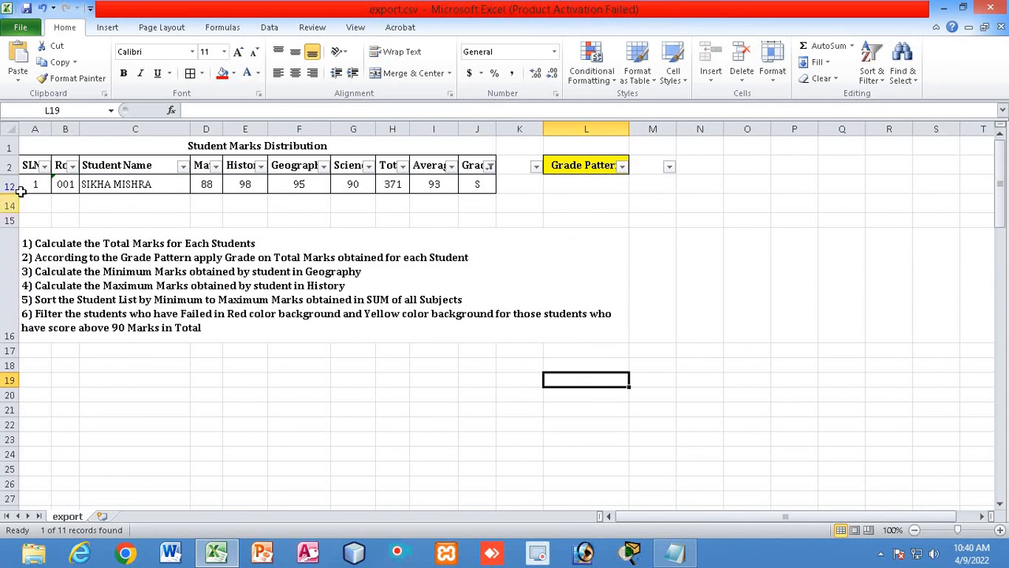
- Fill the grade S student's row, A12 to J12, with a yellow background
left_click_drag(24, 186, 478, 185)
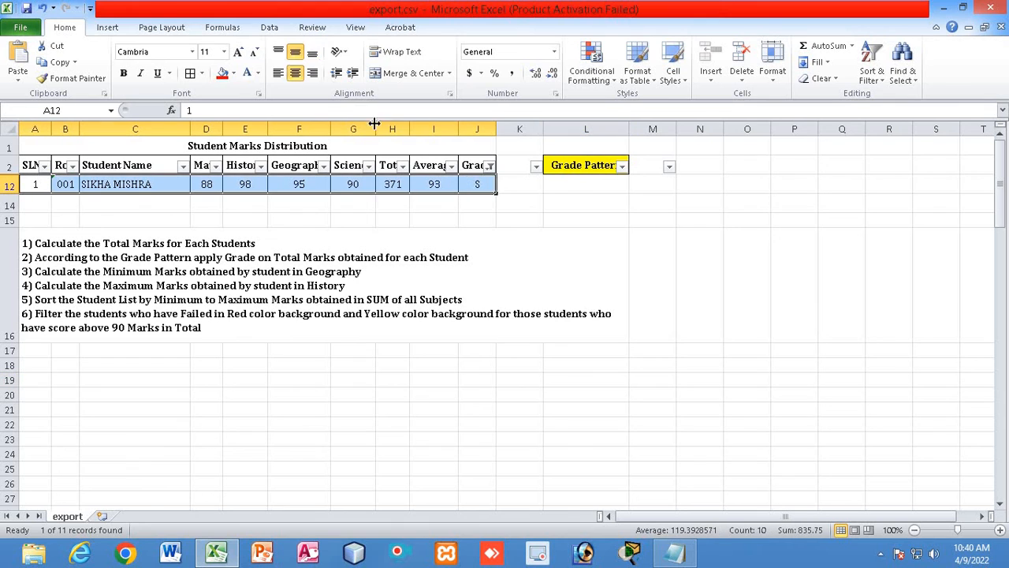
left_click(234, 72)
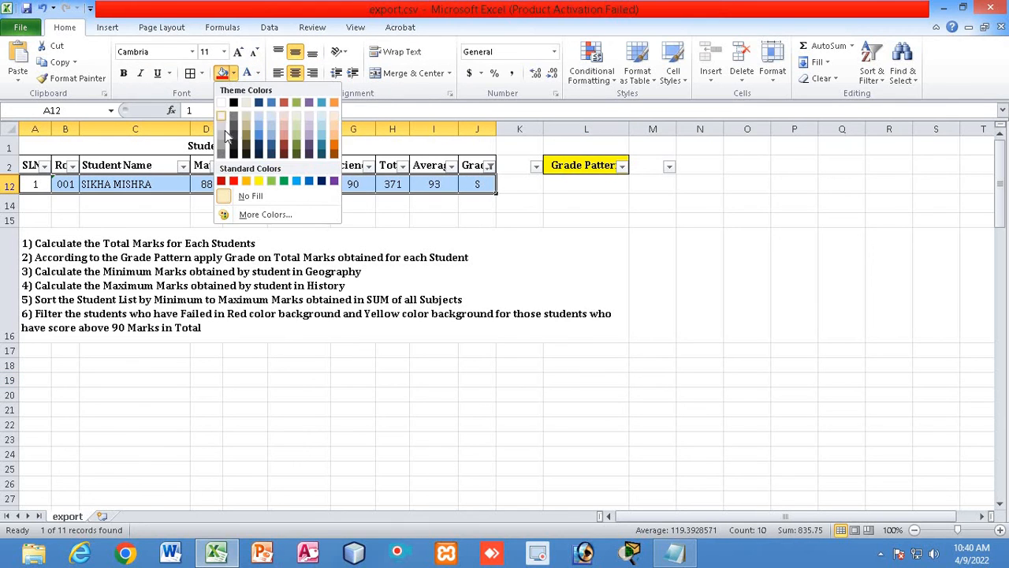
left_click(258, 180)
left_click(448, 392)
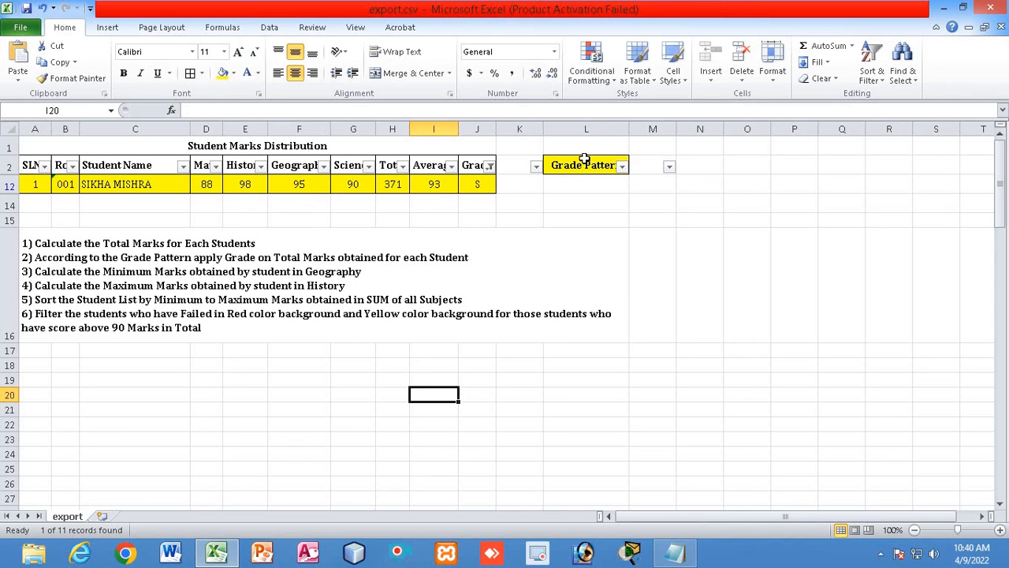
- Turn off filtering on the student table so all rows are listed again
left_click(872, 67)
left_click(892, 148)
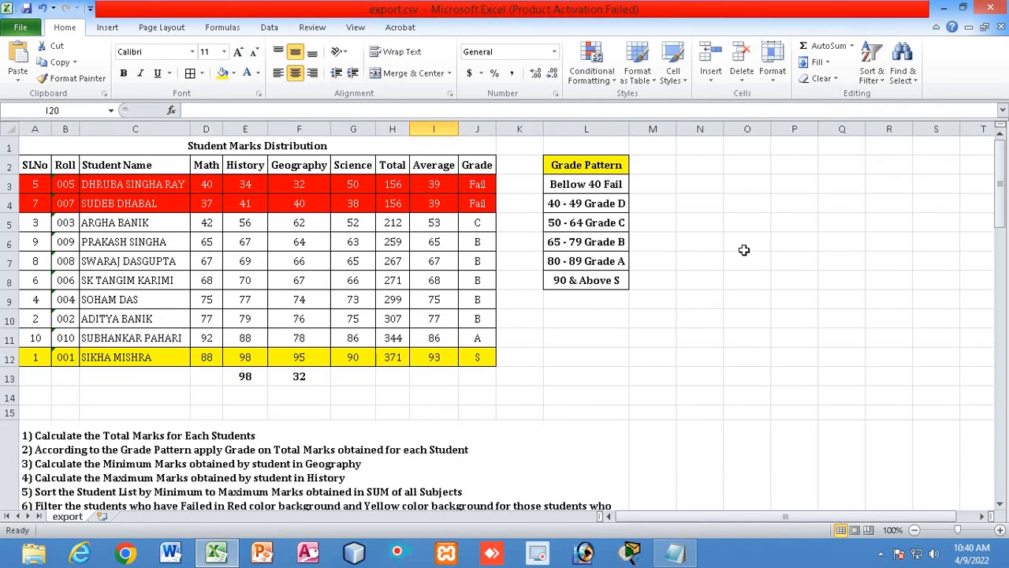
left_click(731, 332)
- Check the red and yellow student rows against task 6, and review the History maximum formula in E13
scroll(473, 343, "down", 3)
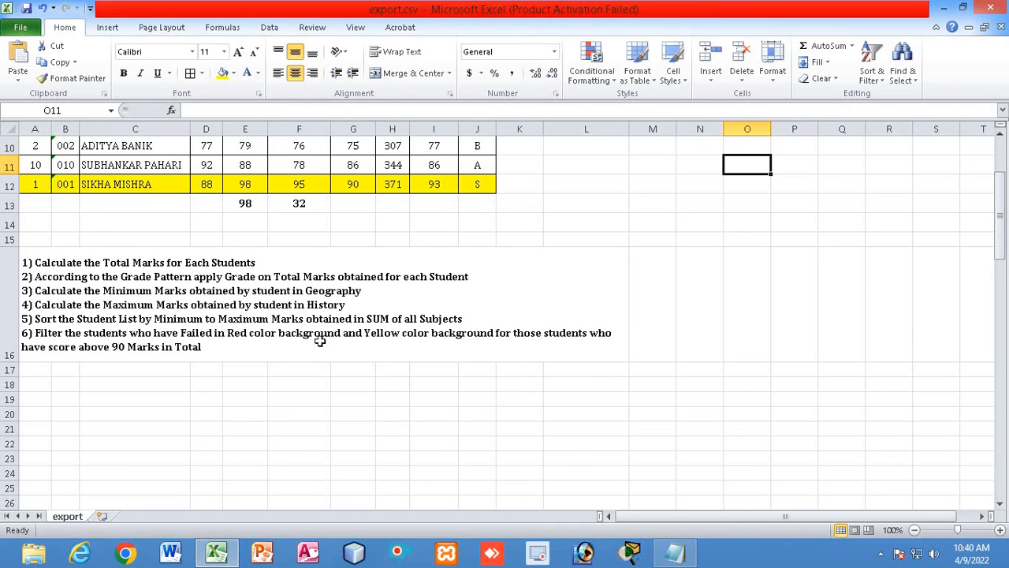
scroll(642, 280, "up", 3)
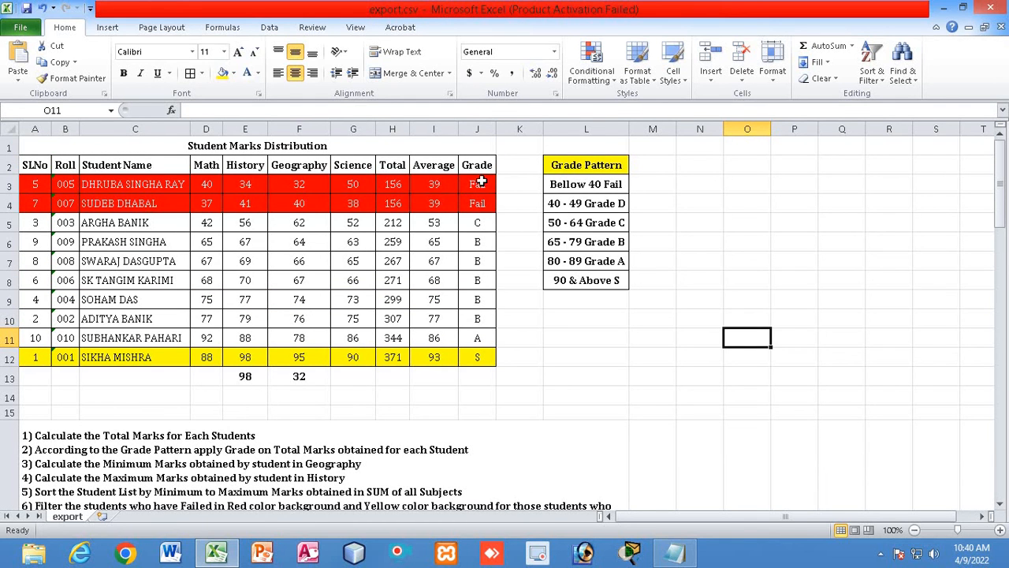
left_click_drag(35, 188, 491, 210)
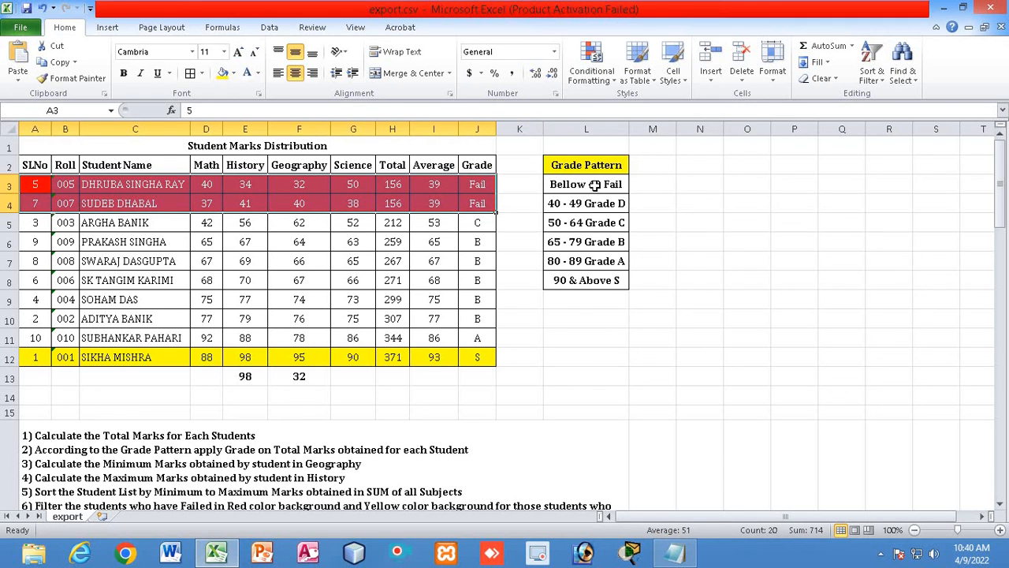
scroll(549, 393, "down", 2)
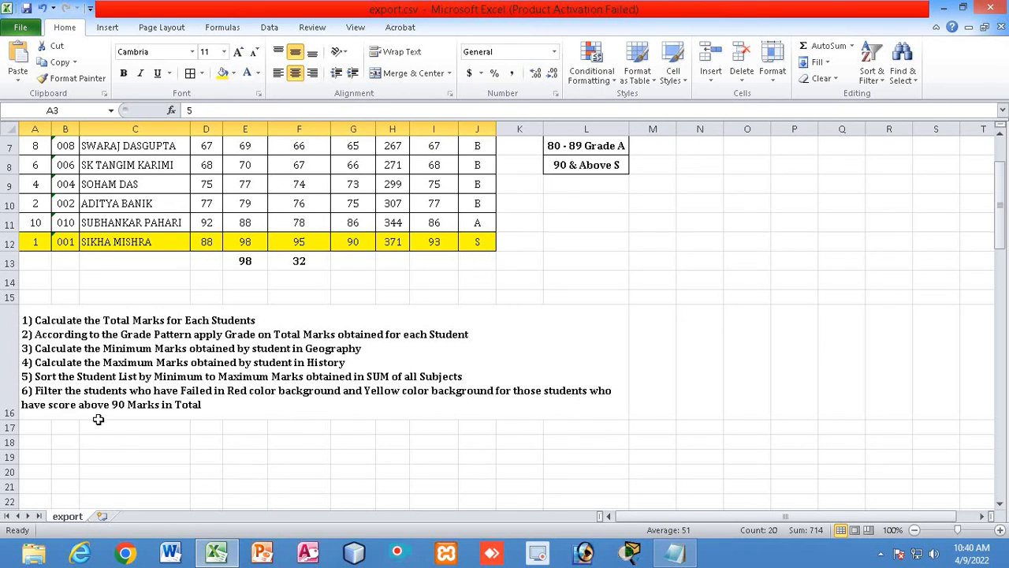
scroll(368, 406, "up", 2)
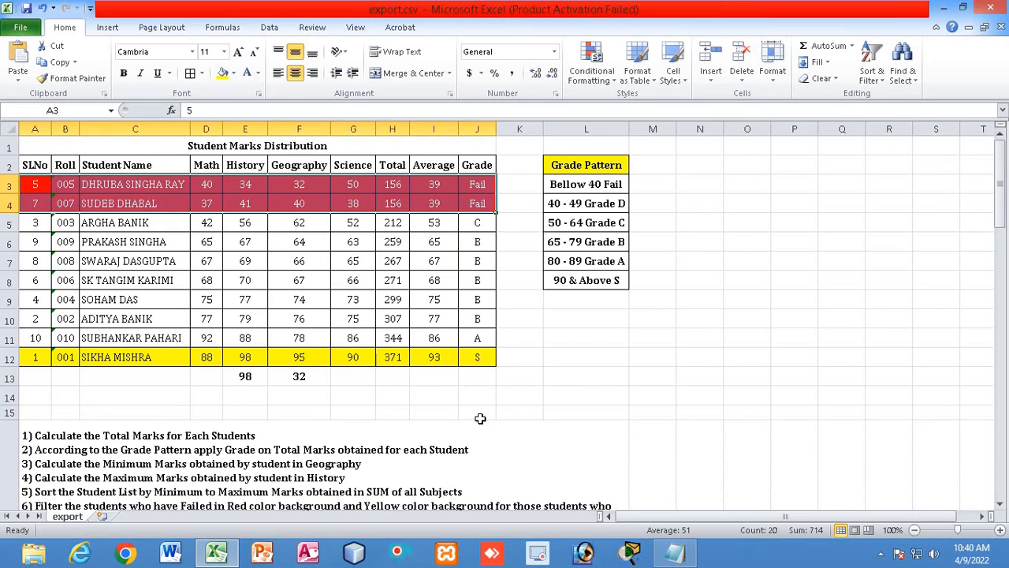
left_click(555, 390)
left_click(246, 378)
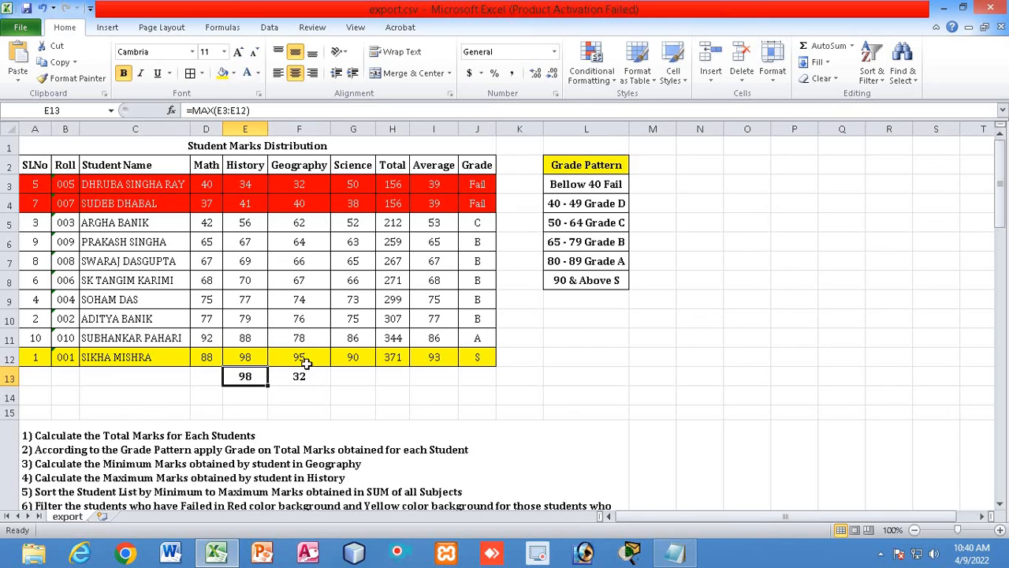
- Enter the label "Max in History" in cell E14, below the History maximum
left_click(242, 398)
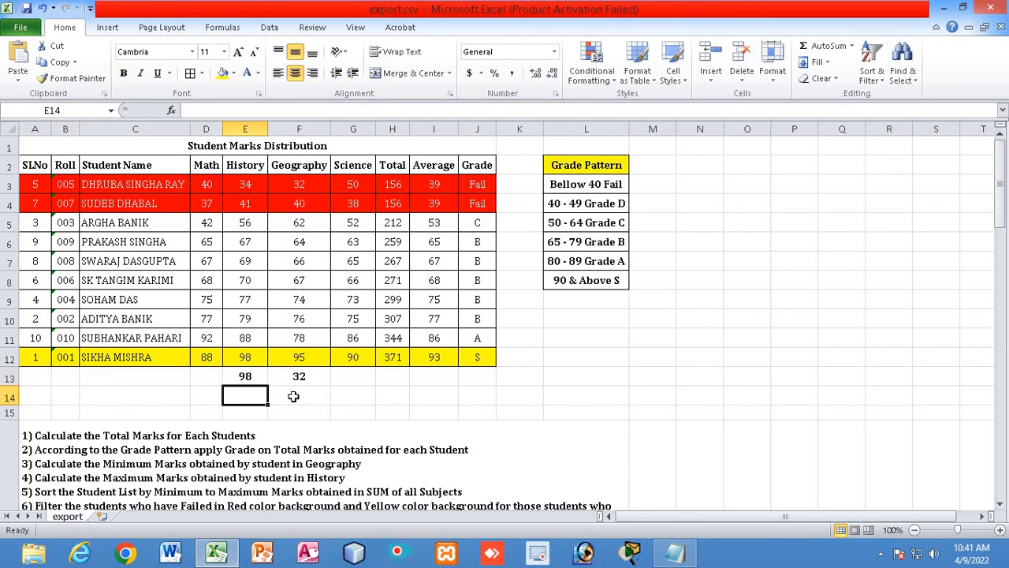
type("Max")
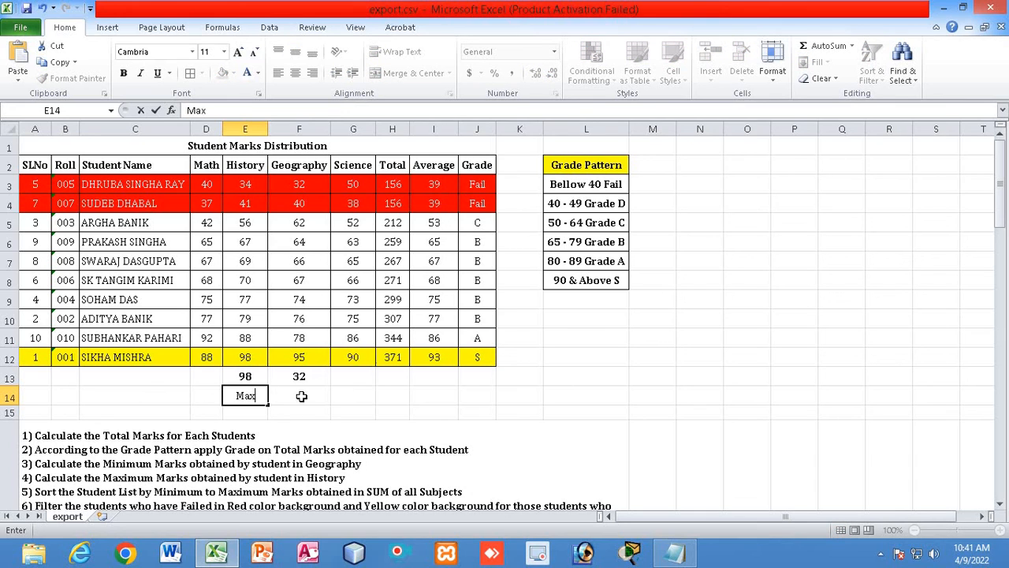
type(" in His")
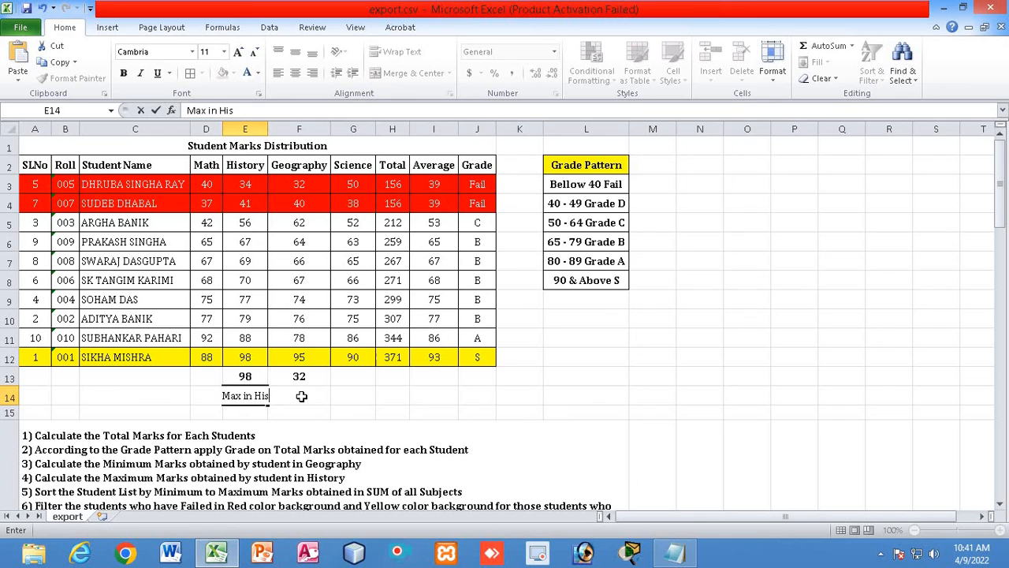
type("tory")
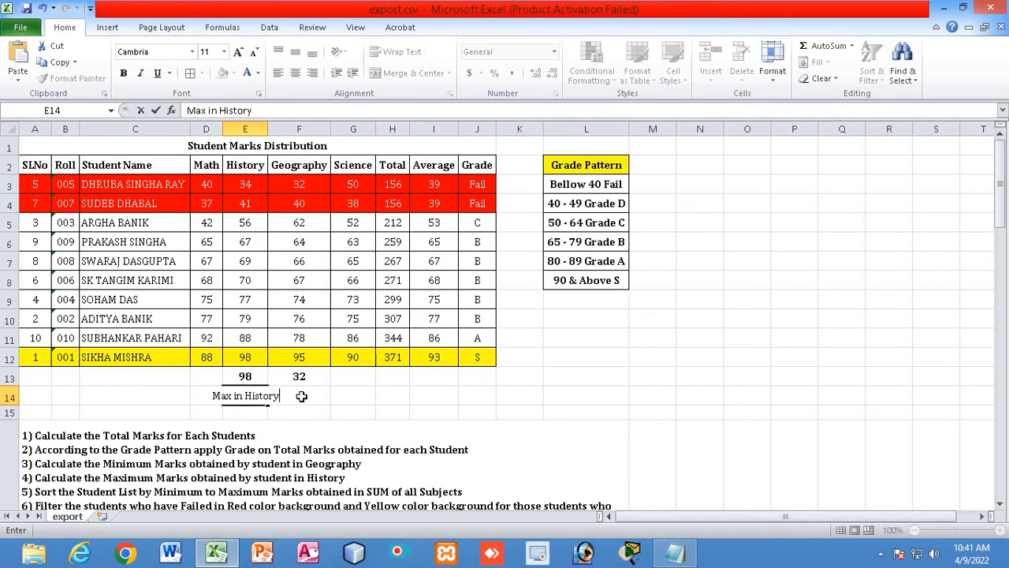
left_click(361, 397)
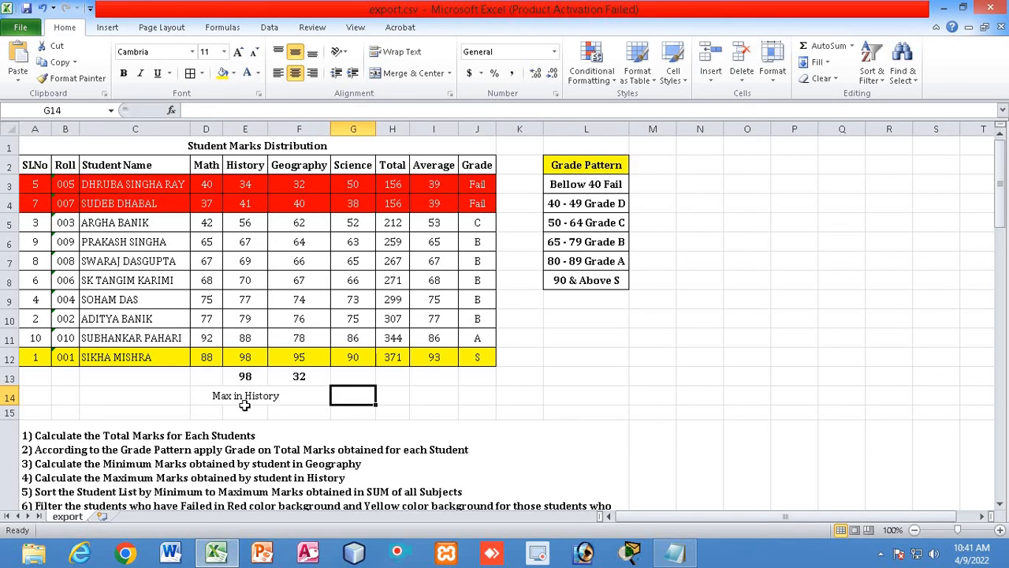
- Enter the label "Min in Geography" in cell F14, below the Geography minimum
left_click(313, 399)
type("Mi")
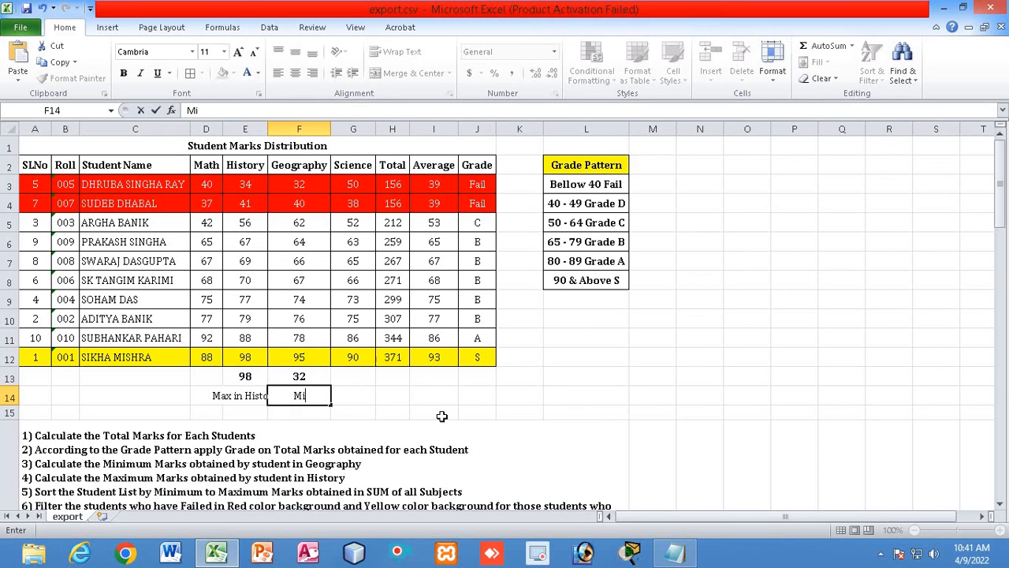
type("n in G")
type("eography")
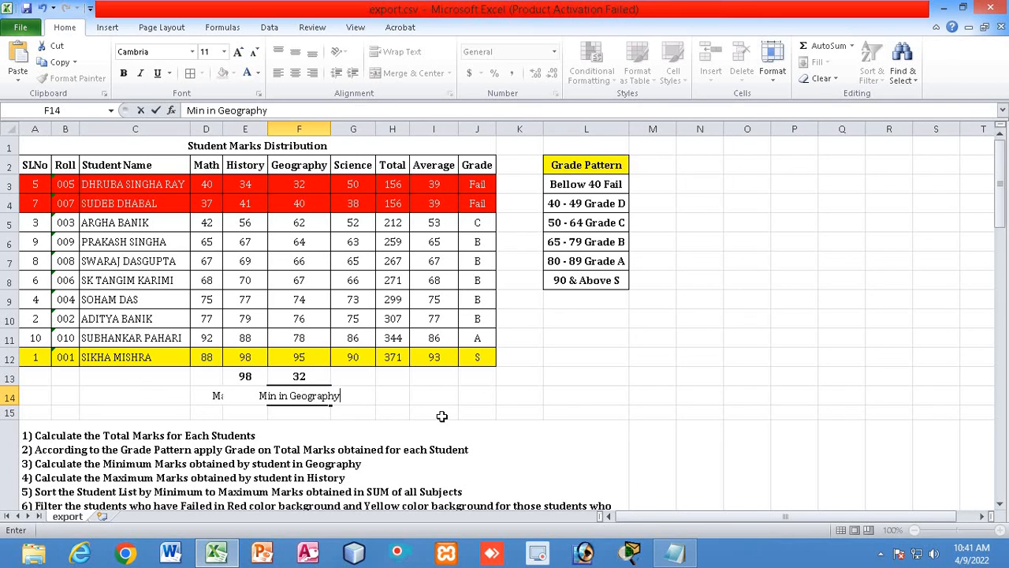
left_click(553, 397)
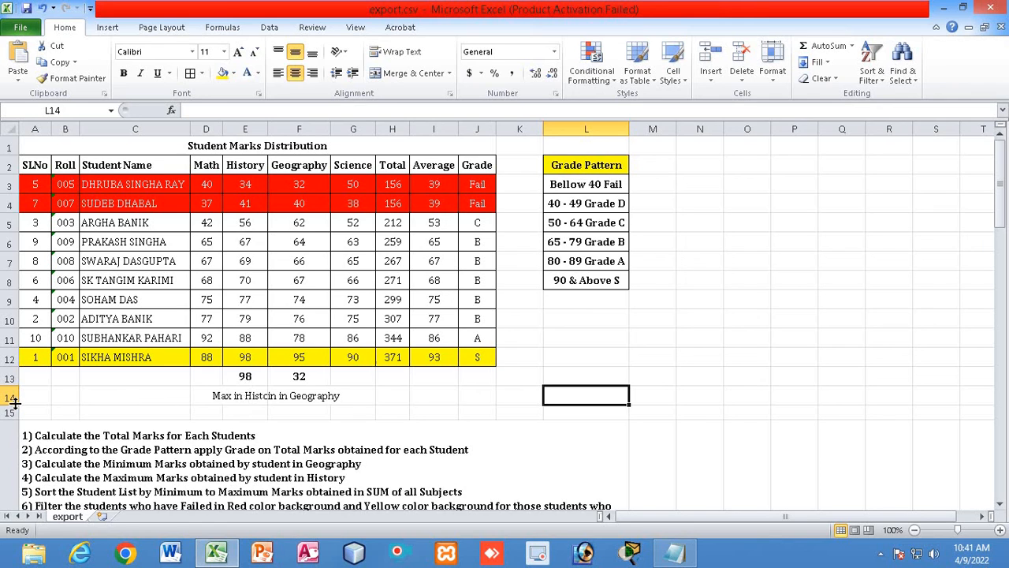
- Make row 14 about three times as tall and turn on text wrapping for the History label in E14
left_click_drag(11, 405, 11, 447)
left_click(249, 419)
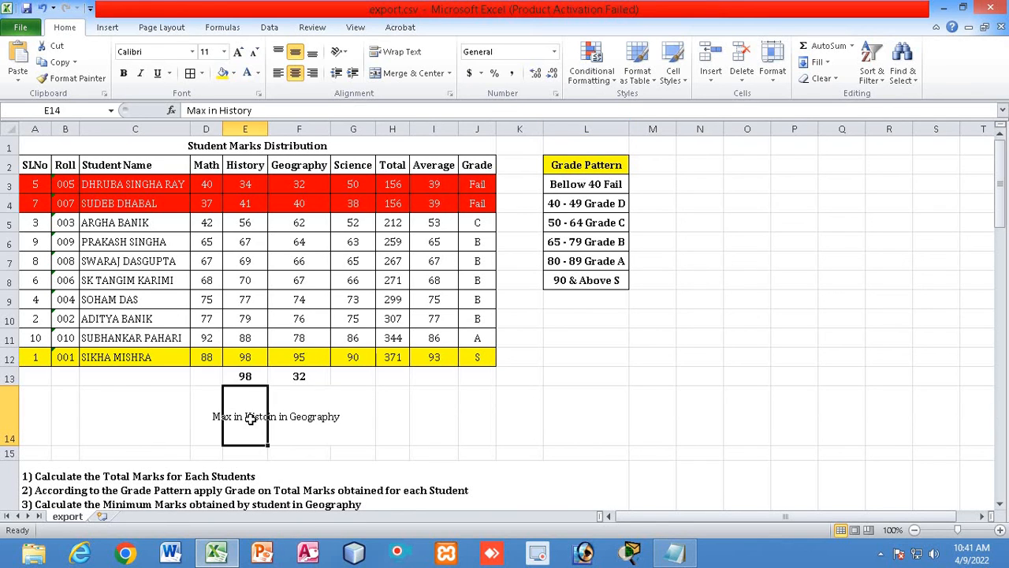
right_click(249, 419)
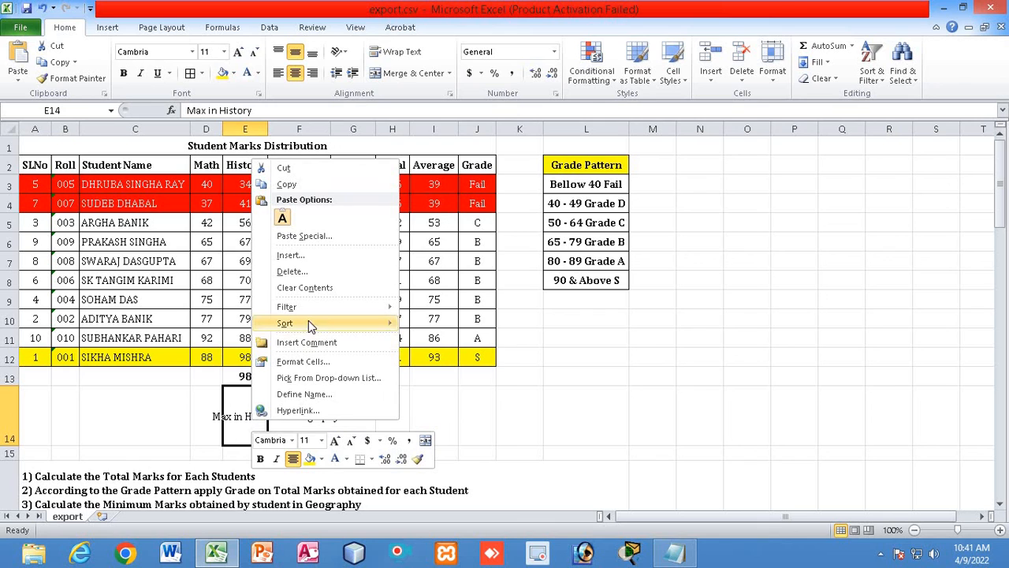
left_click(300, 361)
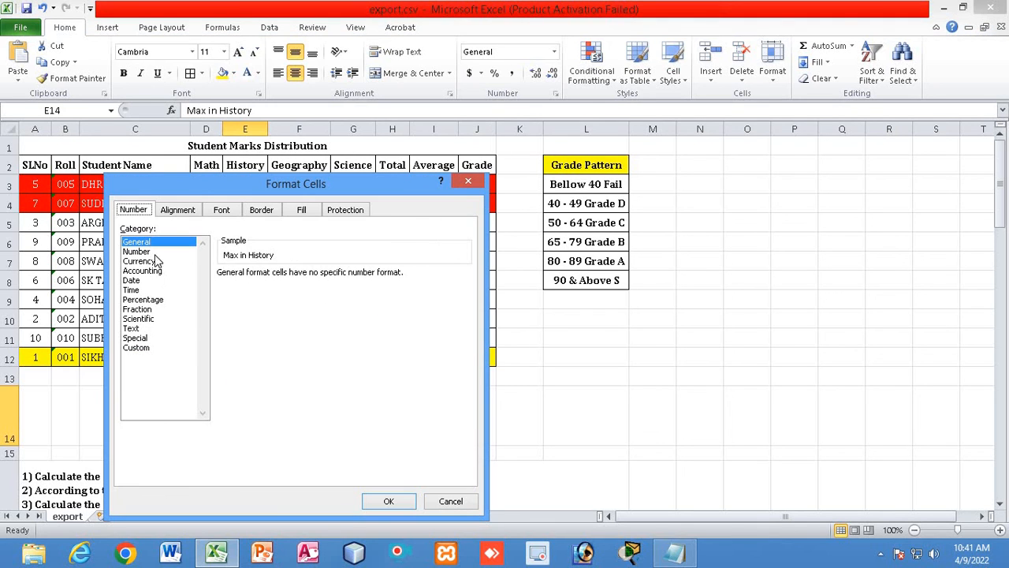
left_click(188, 211)
left_click(132, 337)
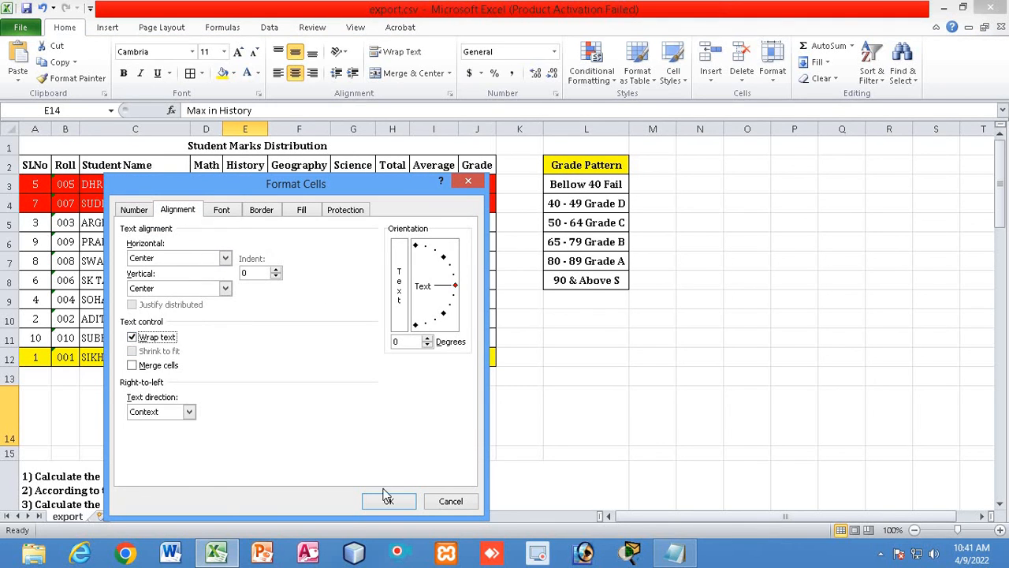
left_click(388, 501)
left_click(424, 466)
- Turn on text wrapping for the Geography label in cell F14
left_click(290, 414)
right_click(291, 414)
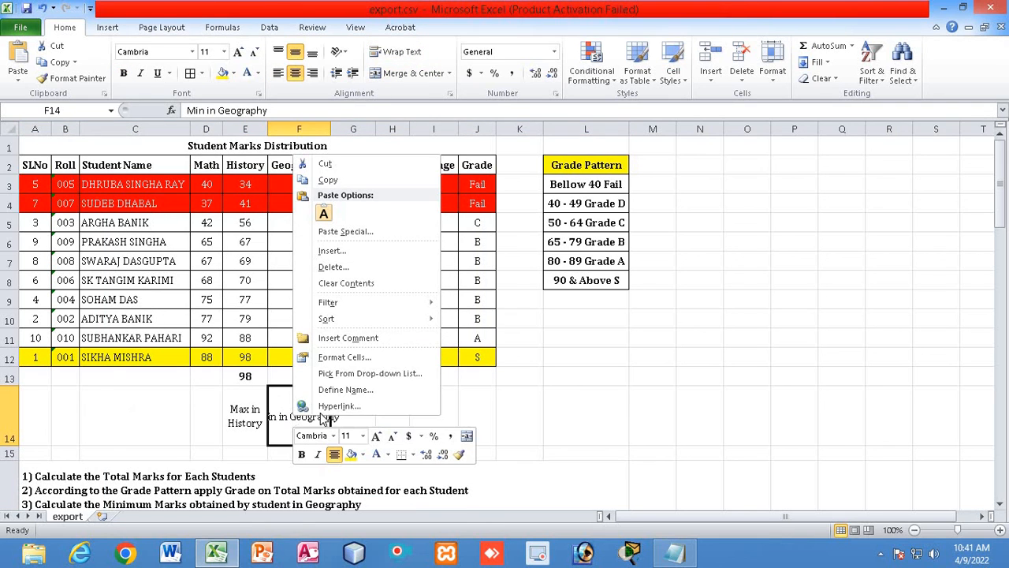
left_click(344, 357)
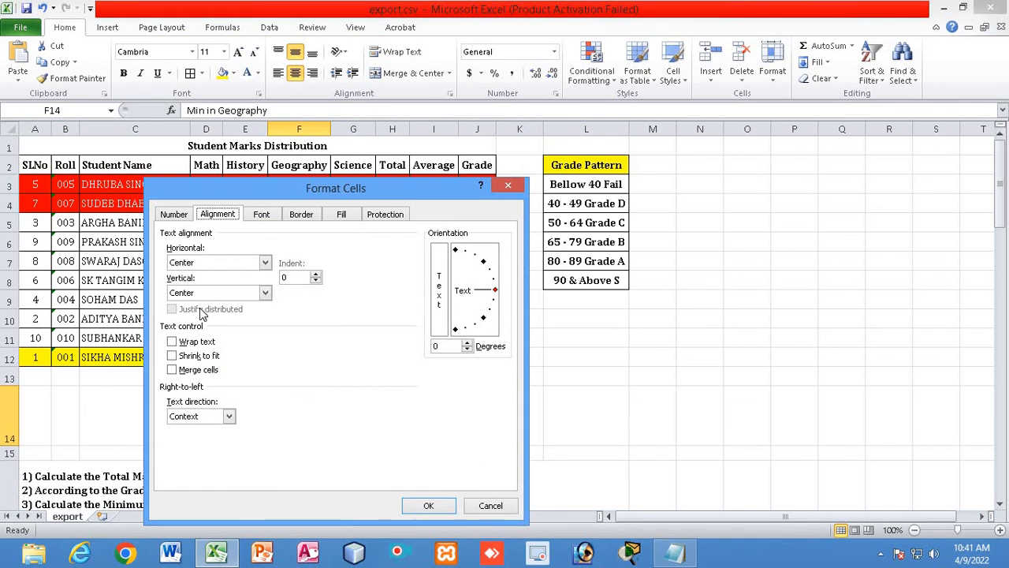
left_click(194, 341)
left_click(428, 506)
left_click(610, 428)
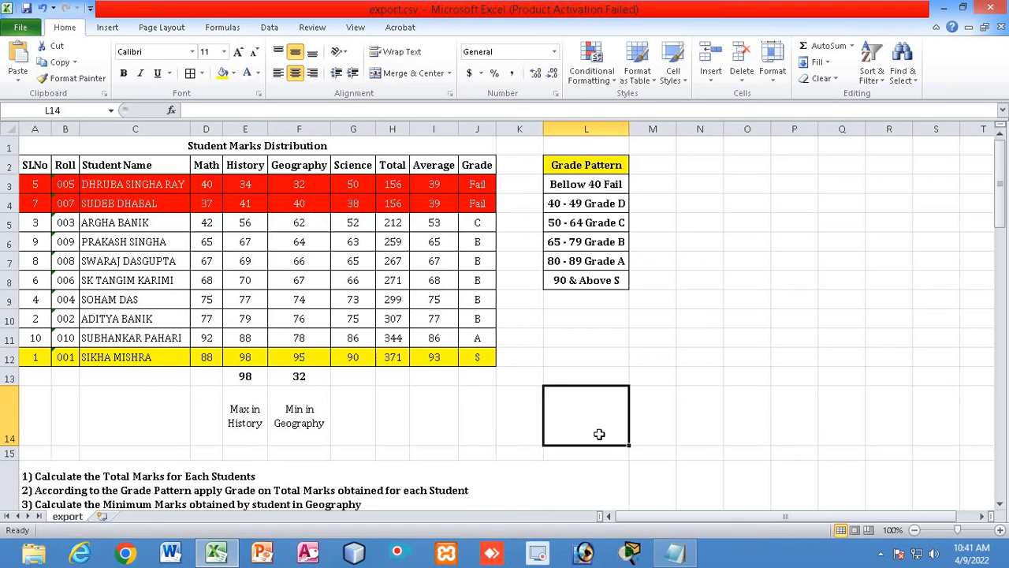
scroll(456, 365, "down", 2)
scroll(457, 365, "up", 2)
scroll(541, 373, "down", 1)
scroll(541, 374, "down", 2)
scroll(544, 372, "up", 3)
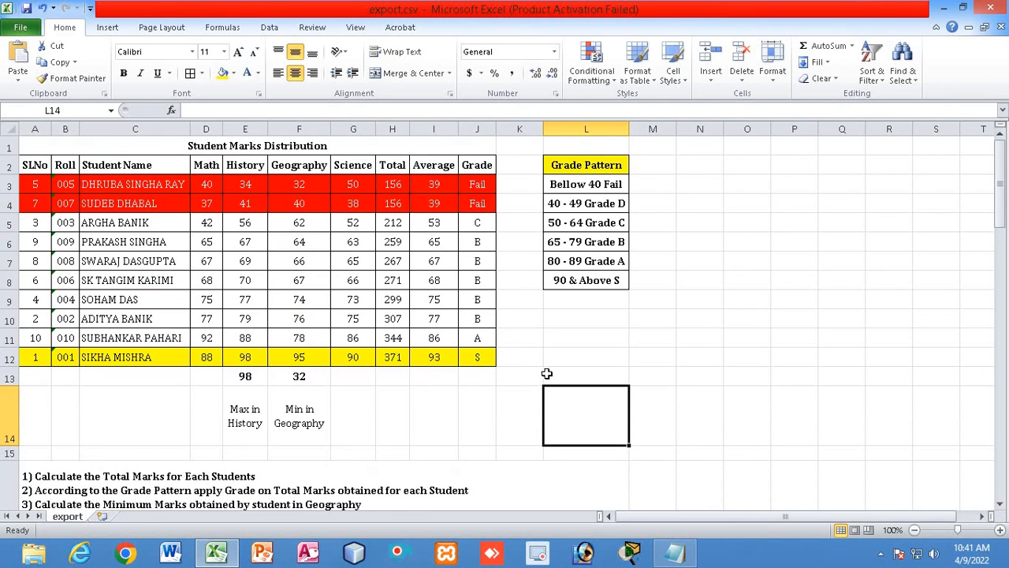